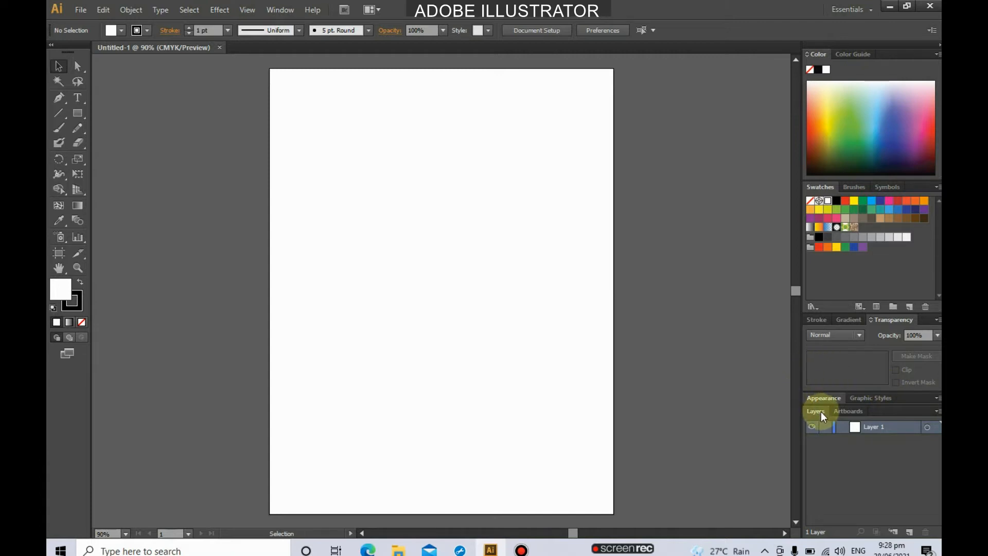
Add three new artboards to the document beside the existing Artboard 1.
left_click(848, 412)
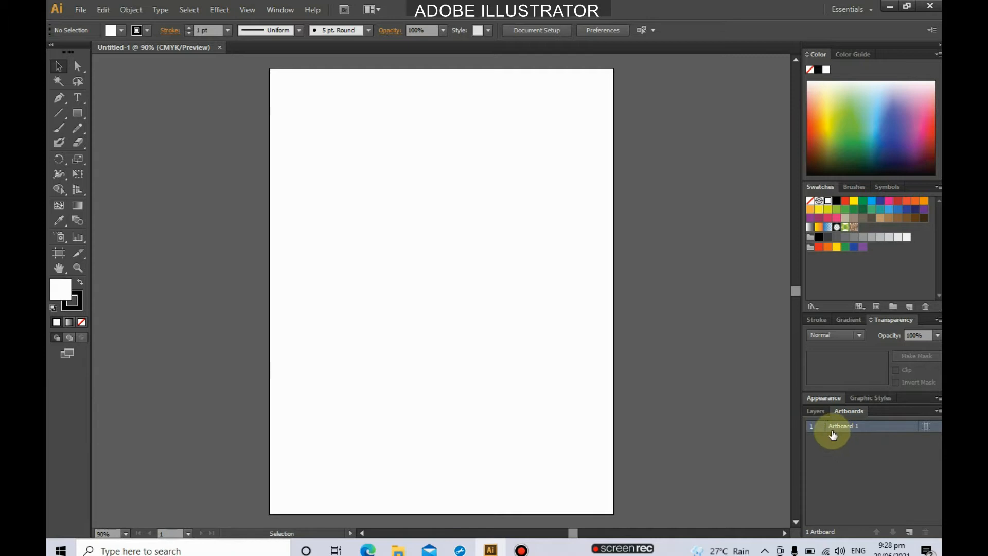
left_click(910, 532)
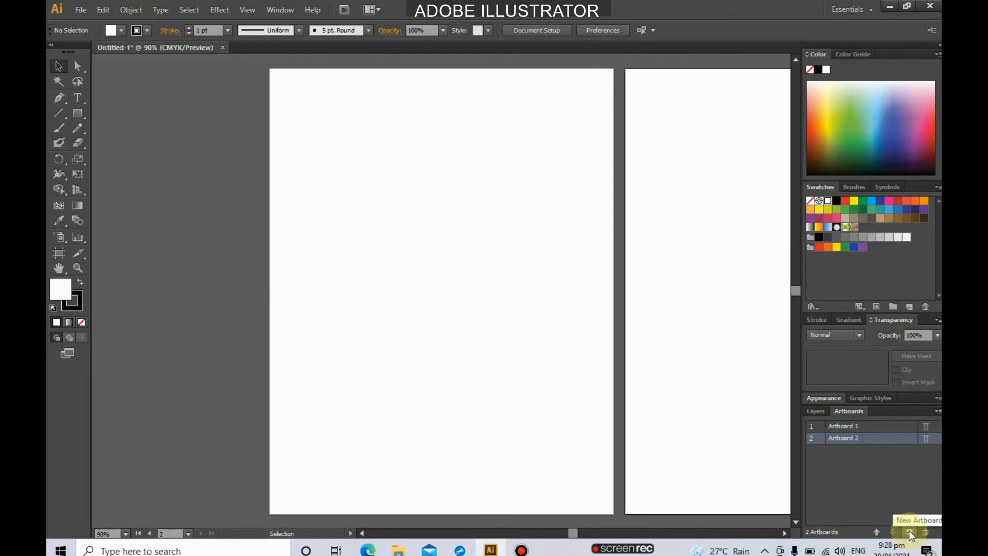
left_click(909, 532)
left_click(909, 531)
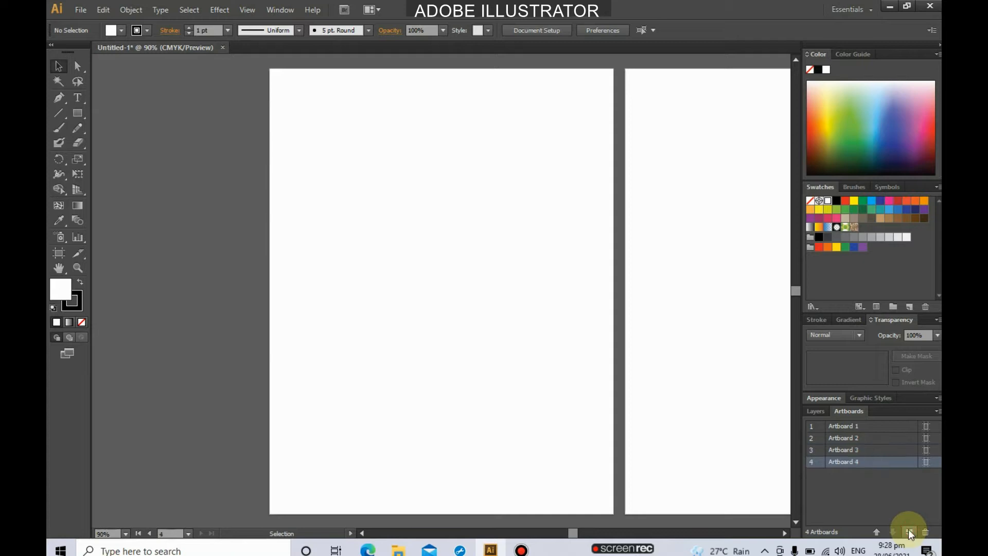
mouse_move(583, 532)
left_mouse_down()
mouse_move(571, 532)
mouse_move(622, 531)
mouse_move(578, 532)
left_mouse_up()
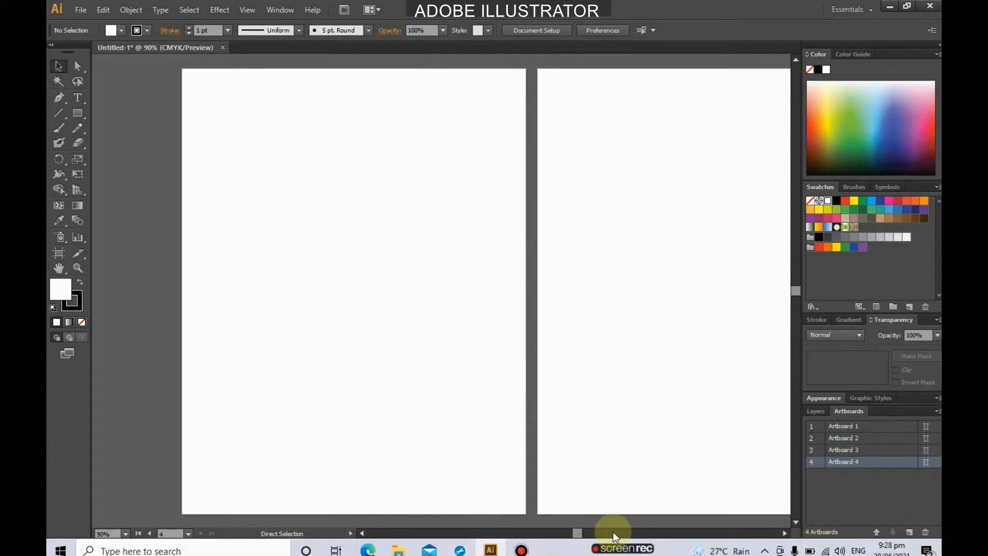
key("ctrl+minus")
key("ctrl+minus")
key("ctrl+minus")
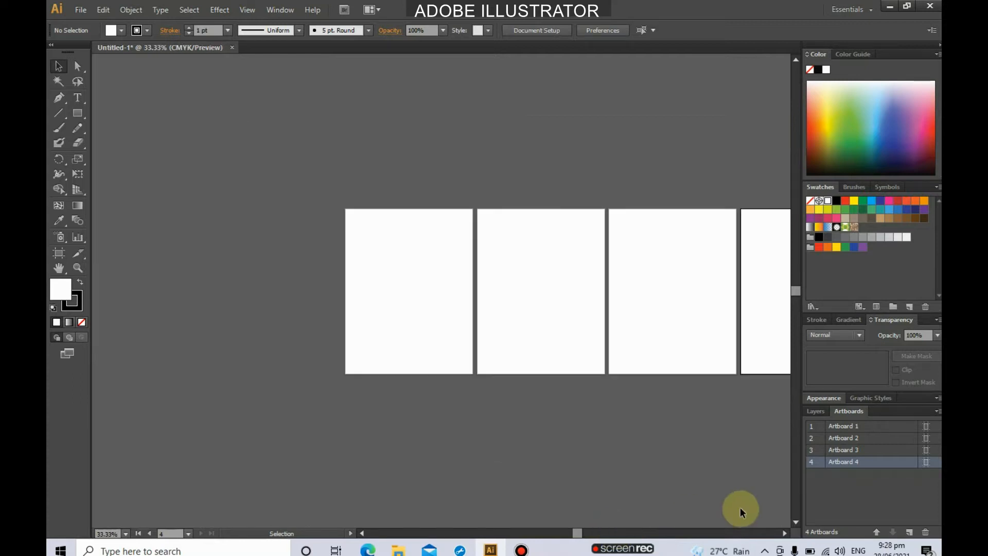
left_click_drag(579, 534, 603, 526)
scroll(585, 506, "down", 2)
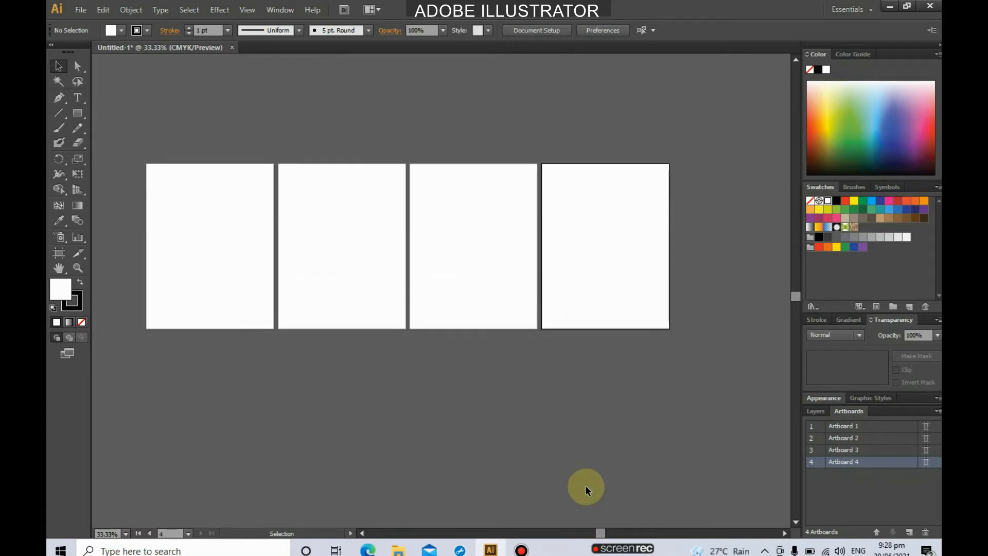
Make each of the four blank artboards active in turn, finishing on Artboard 4.
left_click(511, 241)
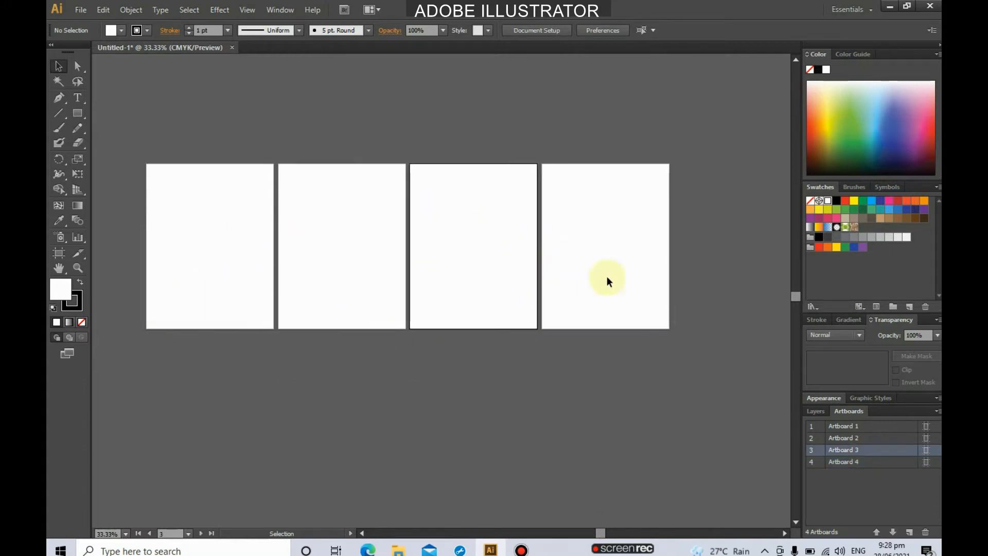
left_click(871, 427)
left_click(869, 438)
left_click(879, 451)
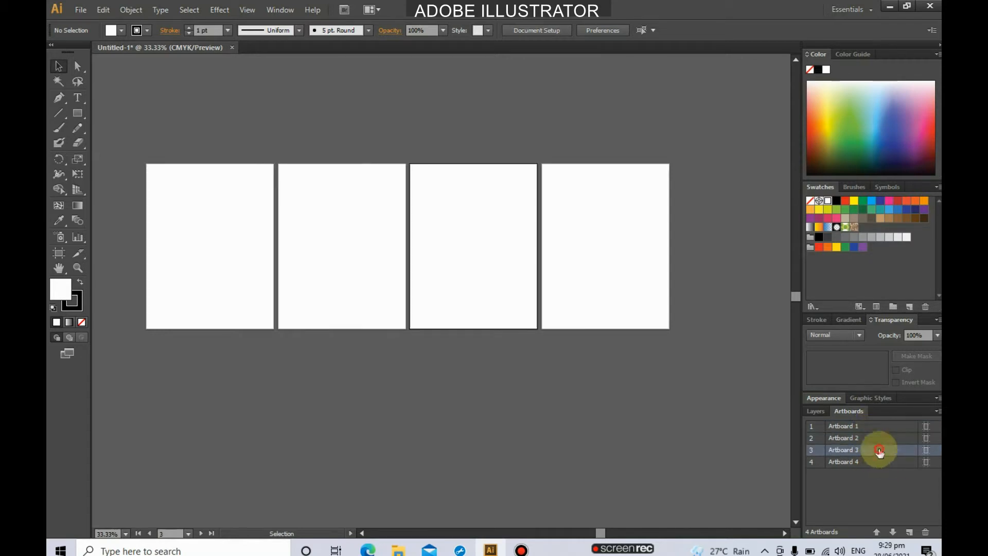
left_click(878, 462)
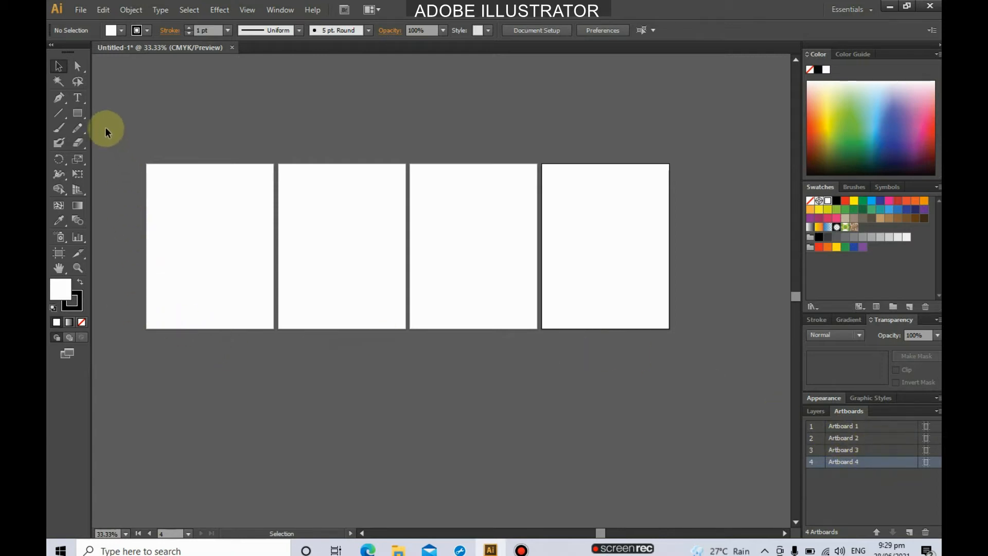
Create a text area on the first artboard containing "1" and enlarge the text to 204 pt.
left_click(77, 97)
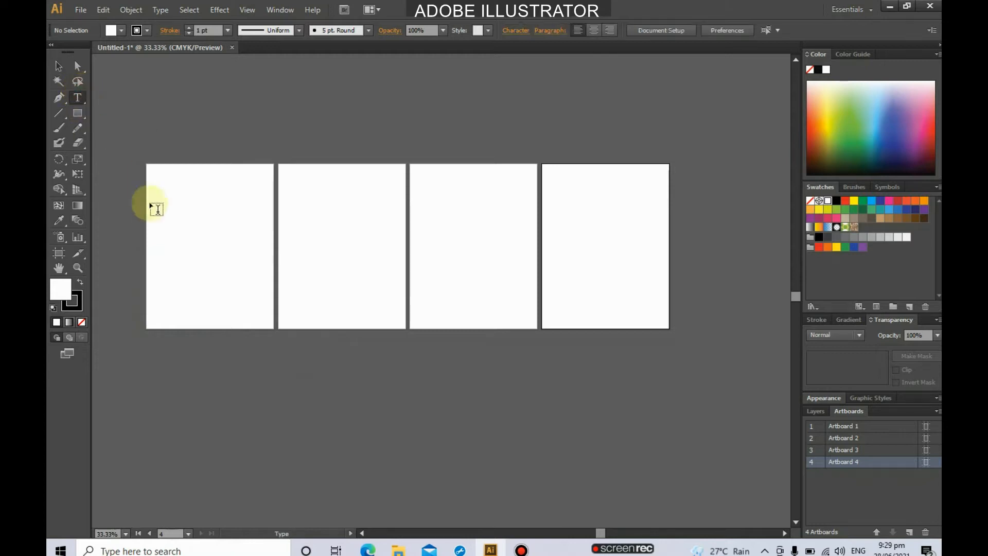
left_click_drag(182, 215, 246, 287)
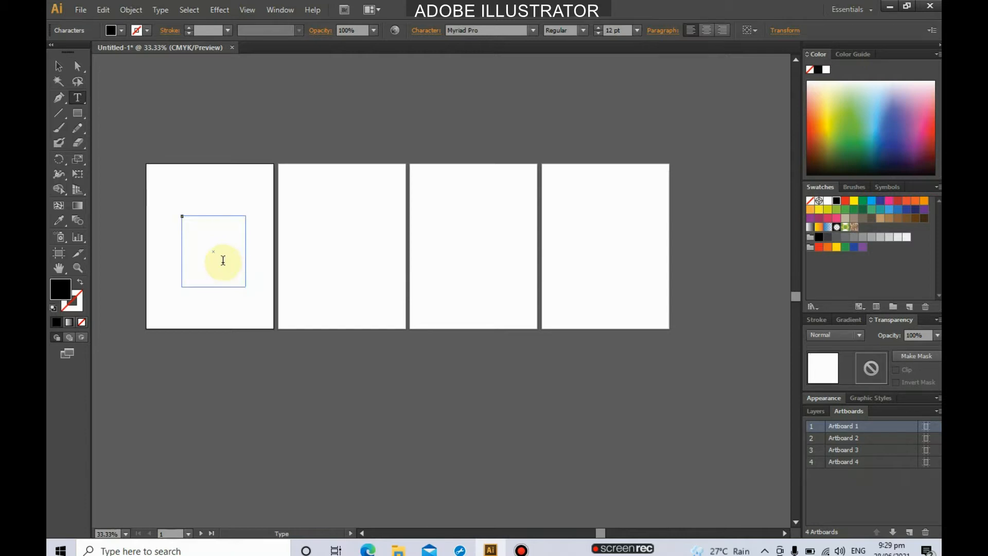
type("1")
key("ctrl+a")
key("ctrl+shift+period")
key("ctrl+shift+period")
key("ctrl+shift+period")
key("ctrl+shift+period")
key("ctrl+shift+period")
key("ctrl+shift+period")
key("ctrl+shift+period")
key("ctrl+shift+period")
key("ctrl+shift+period")
key("ctrl+shift+period")
key("ctrl+shift+period")
key("ctrl+shift+period")
key("ctrl+shift+period")
key("ctrl+shift+period")
key("ctrl+shift+period")
key("ctrl+shift+period")
key("ctrl+shift+period")
key("ctrl+shift+period")
key("ctrl+shift+period")
key("ctrl+shift+period")
key("ctrl+shift+period")
key("ctrl+shift+period")
key("ctrl+shift+period")
key("ctrl+shift+period")
key("ctrl+shift+period")
key("ctrl+shift+period")
key("ctrl+shift+period")
key("ctrl+shift+period")
key("ctrl+shift+period")
key("ctrl+shift+period")
key("ctrl+shift+period")
key("ctrl+shift+period")
key("ctrl+shift+period")
key("ctrl+shift+period")
key("ctrl+shift+period")
key("ctrl+shift+period")
key("ctrl+shift+period")
key("ctrl+shift+period")
key("ctrl+shift+period")
key("ctrl+shift+period")
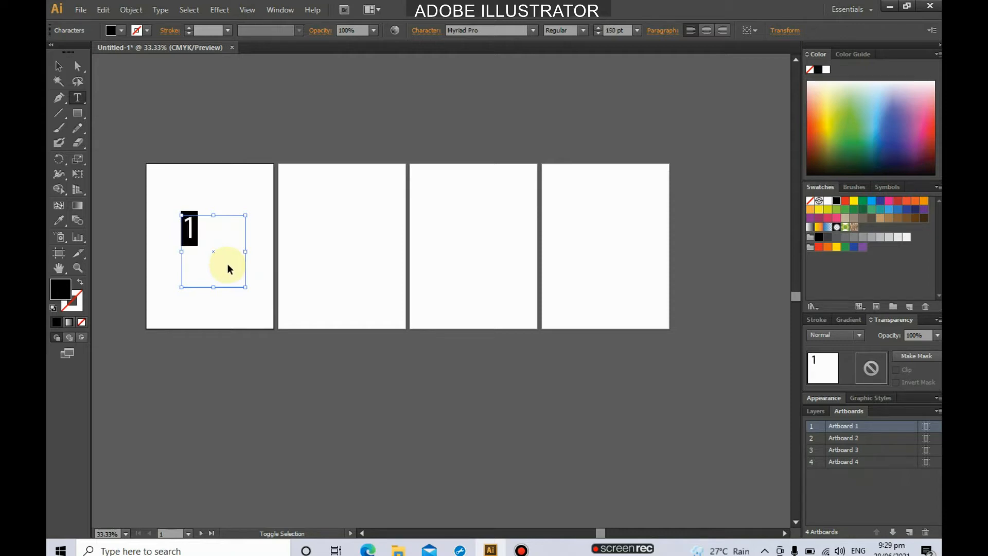
Centre the number 1 on the first artboard and place a copy of it on each of the other three artboards.
left_click(62, 65)
left_click(241, 151)
left_click_drag(195, 229, 614, 254)
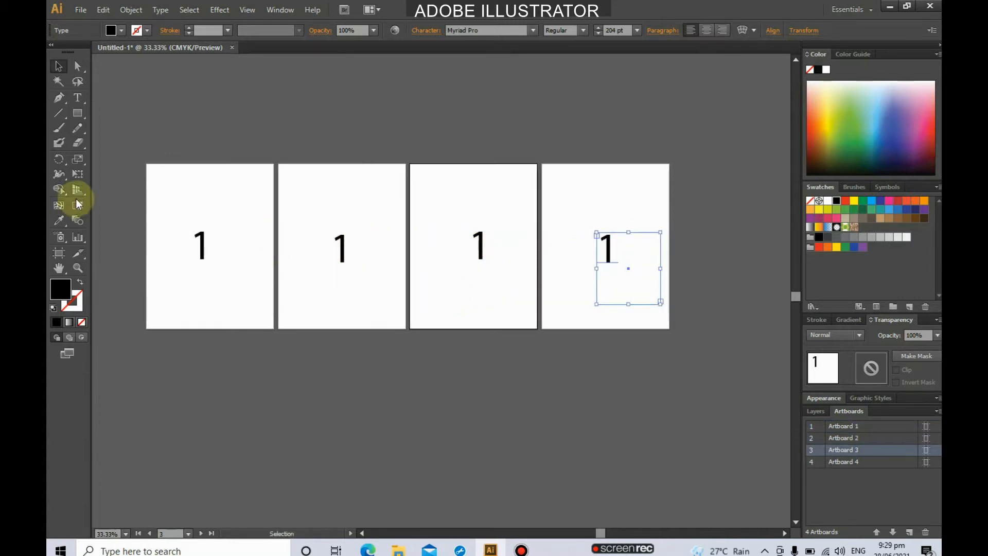
Change the copied numbers on the second, third and fourth artboards to 2, 3 and 4.
left_click(77, 97)
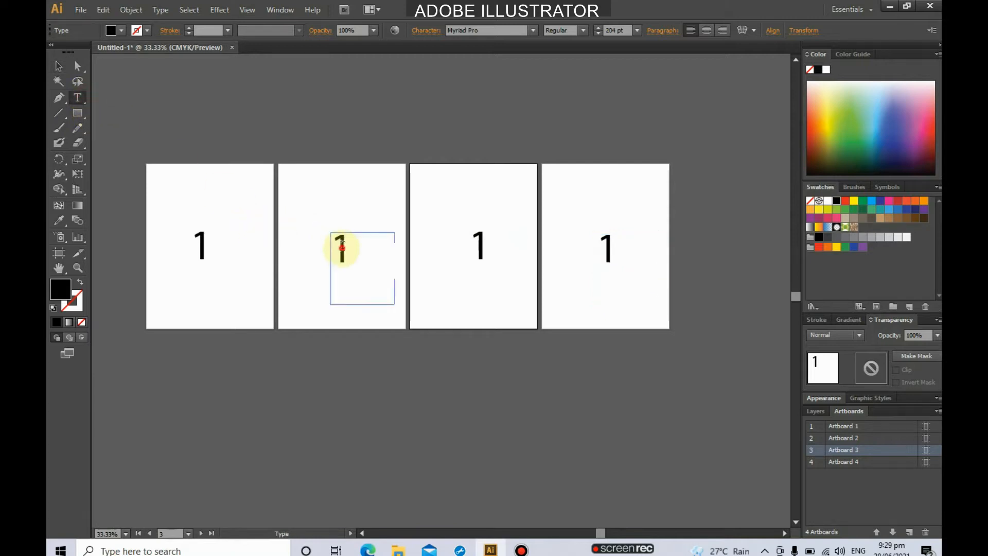
left_click(338, 247)
left_click_drag(341, 247, 334, 246)
type("2")
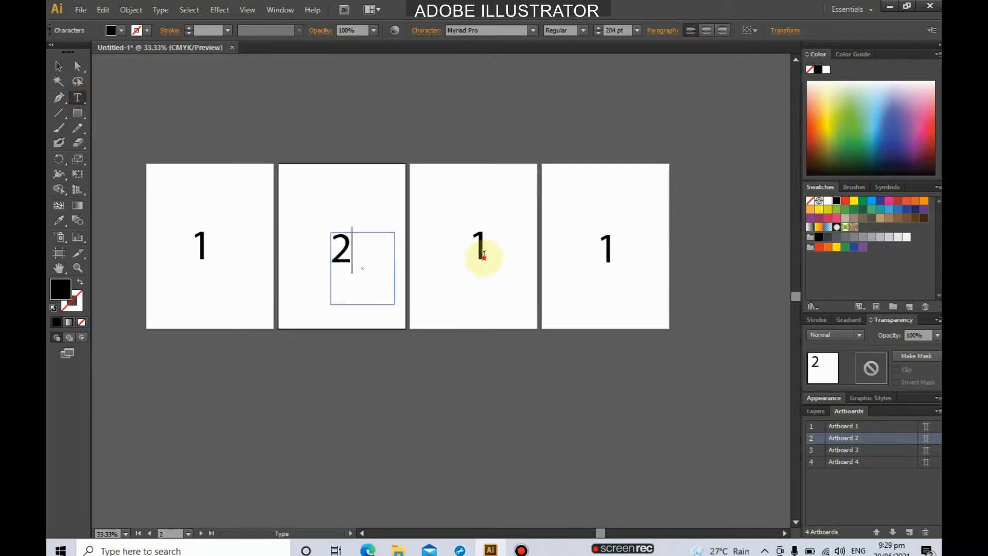
left_click(484, 250)
left_click_drag(485, 249, 466, 248)
type("3")
left_click(616, 261)
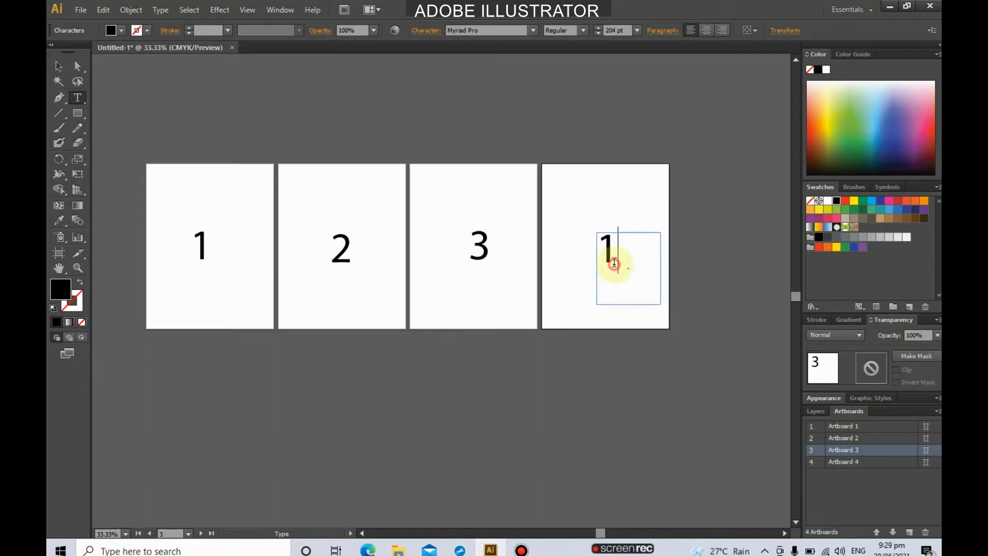
left_click_drag(624, 247, 589, 244)
type("4")
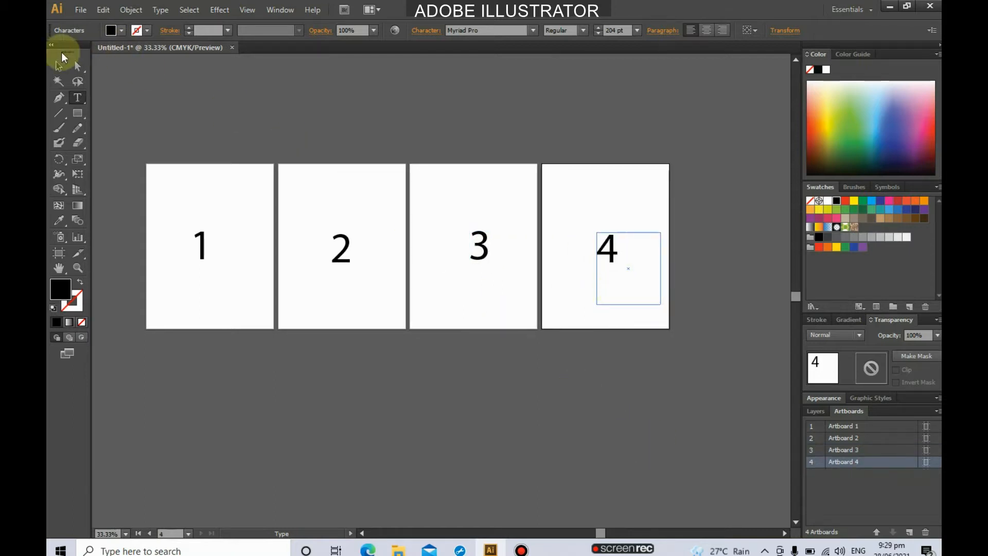
left_click(59, 66)
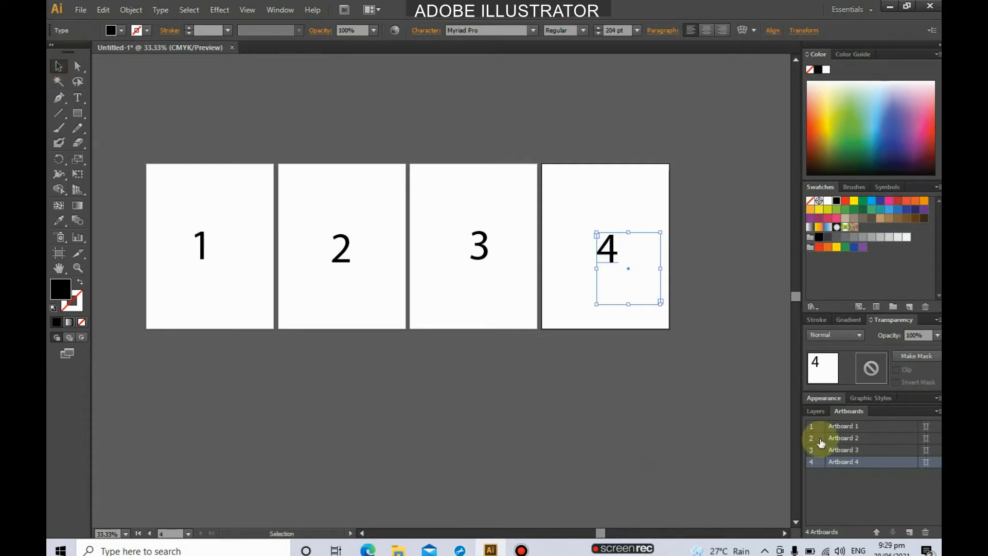
Activate Artboards 1 to 4 in order to match each with its page number, and deselect the text.
left_click(867, 426)
left_click(878, 439)
left_click(879, 450)
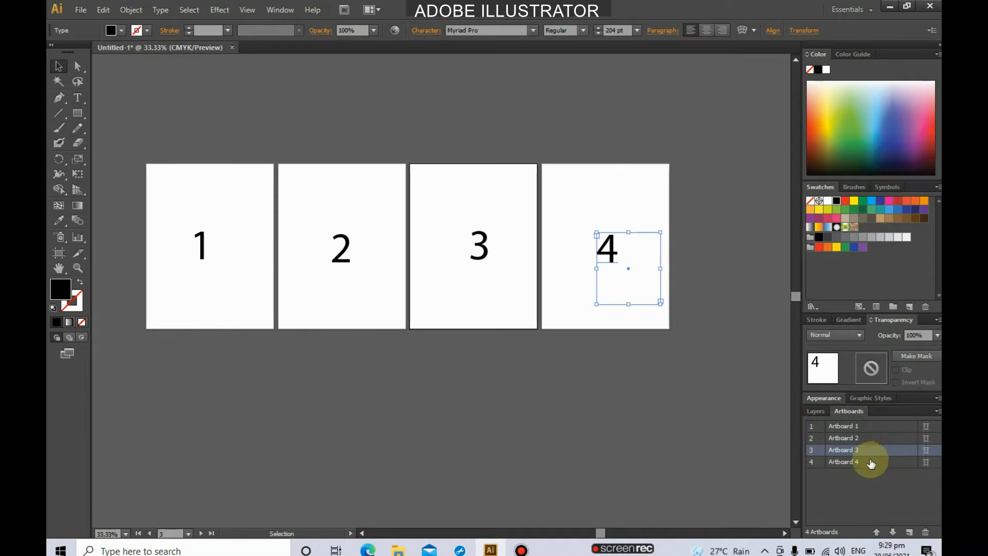
left_click(872, 463)
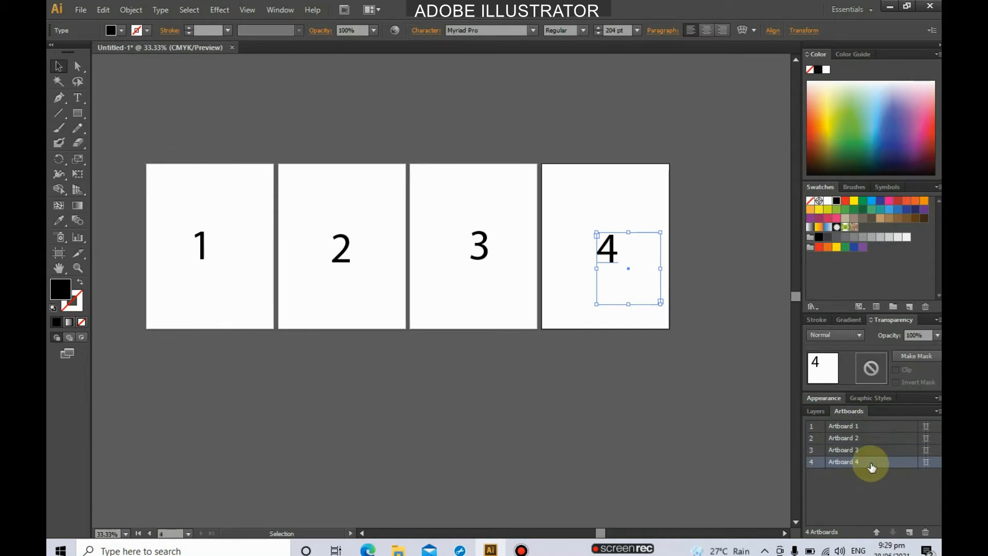
left_click(655, 371)
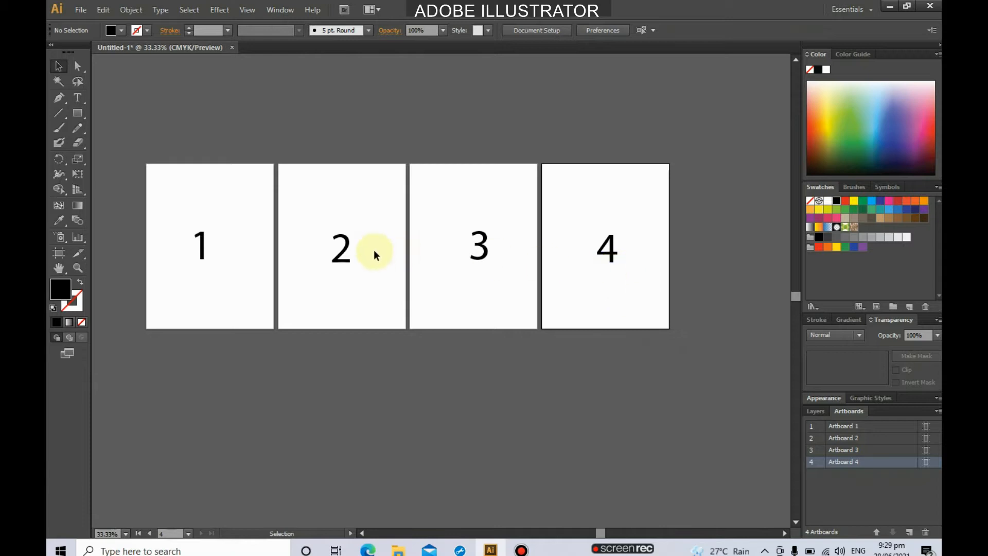
Move Artboard 4 to second place in the artboard order, directly after Artboard 1.
double_click(879, 463)
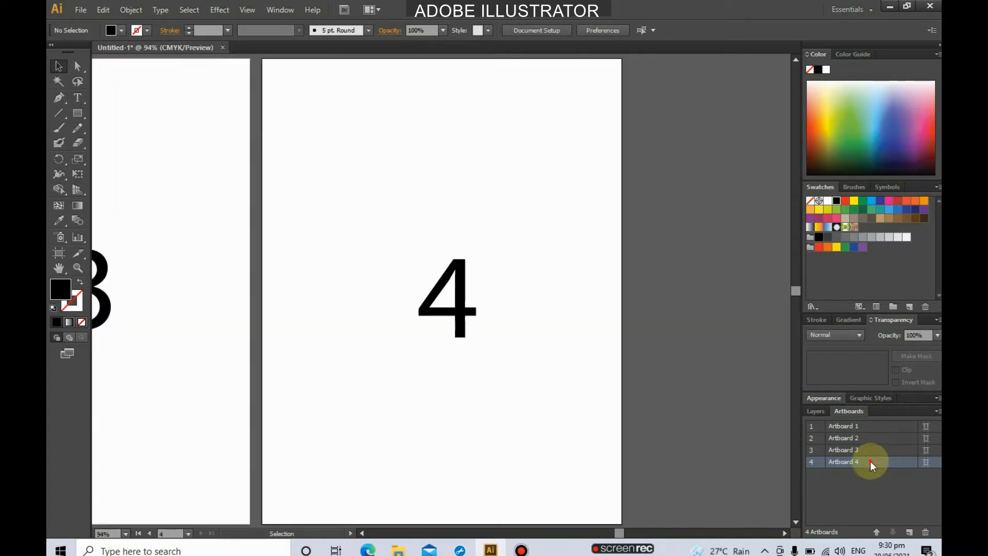
left_click_drag(871, 461, 877, 434)
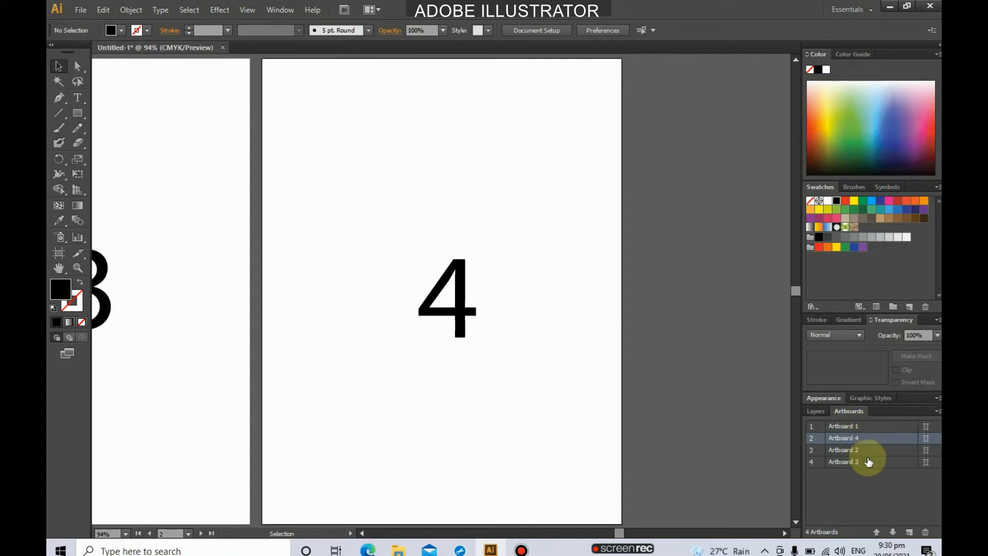
key("ctrl+minus")
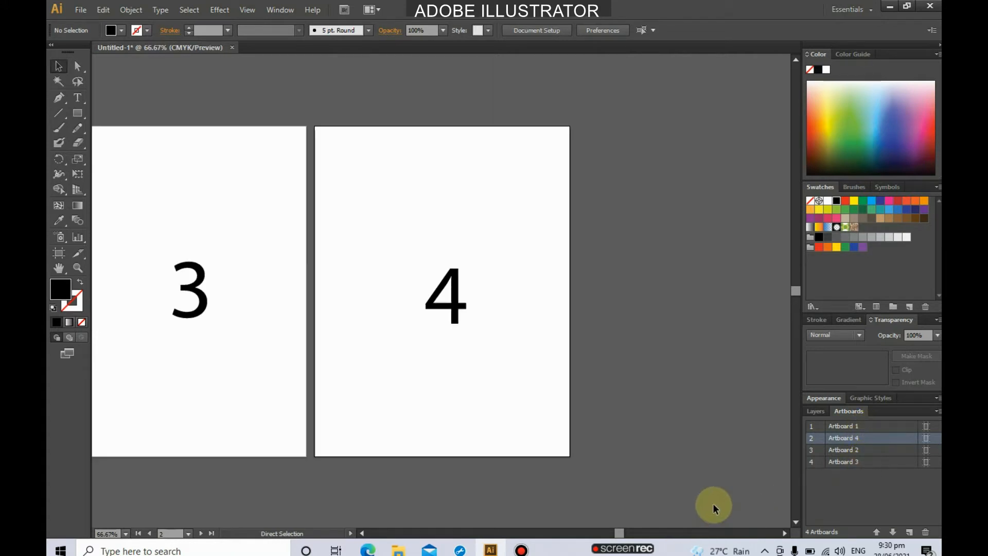
key("ctrl+minus")
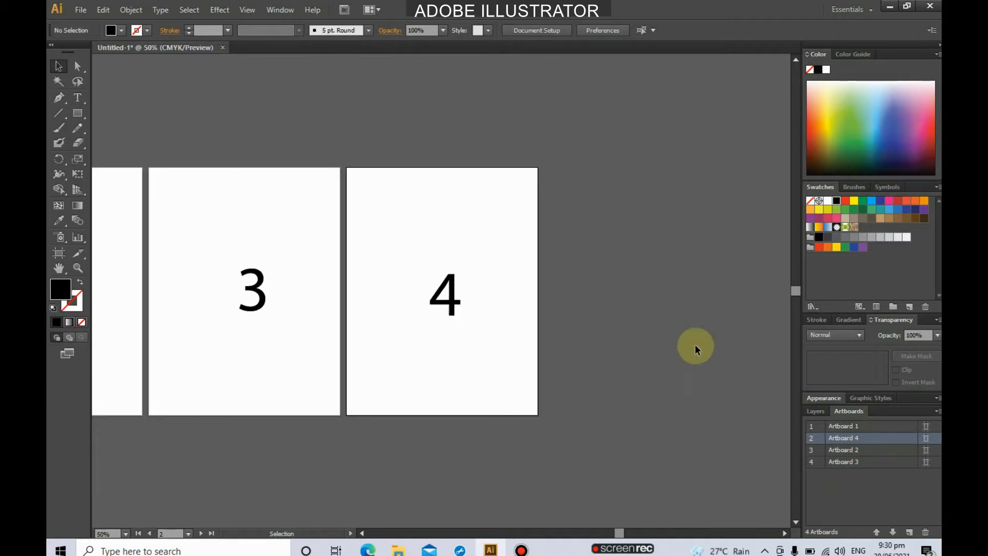
left_click_drag(621, 531, 593, 521)
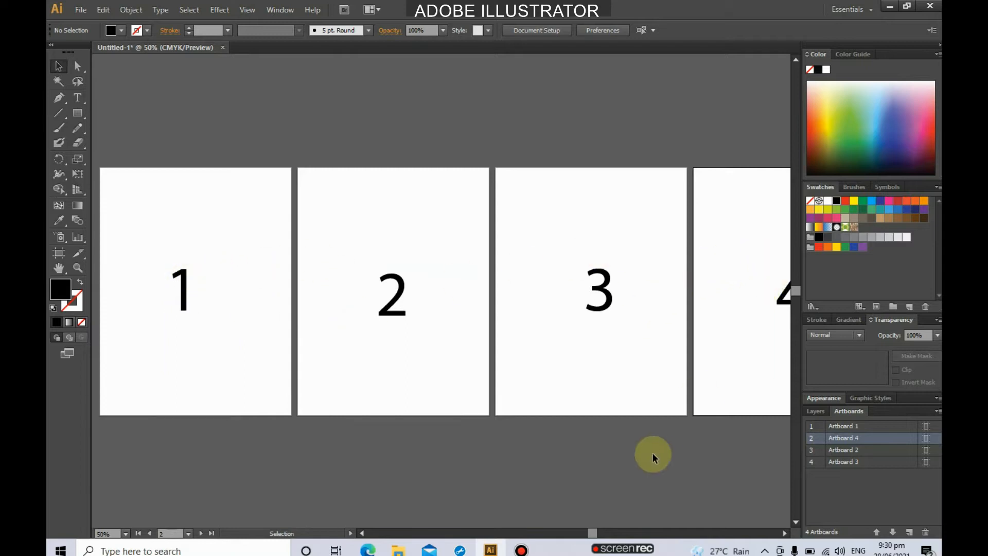
left_click_drag(591, 533, 601, 533)
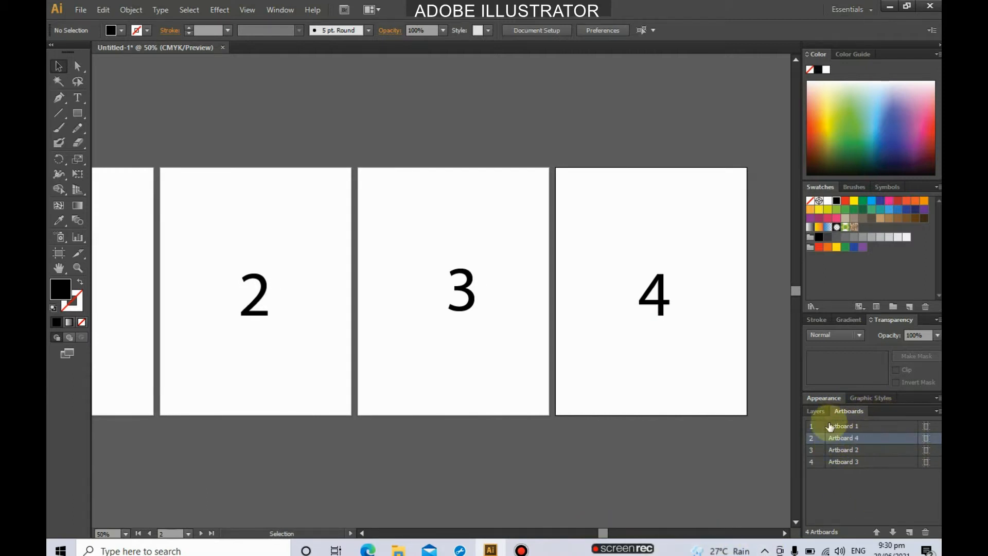
left_click(937, 411)
left_click(937, 412)
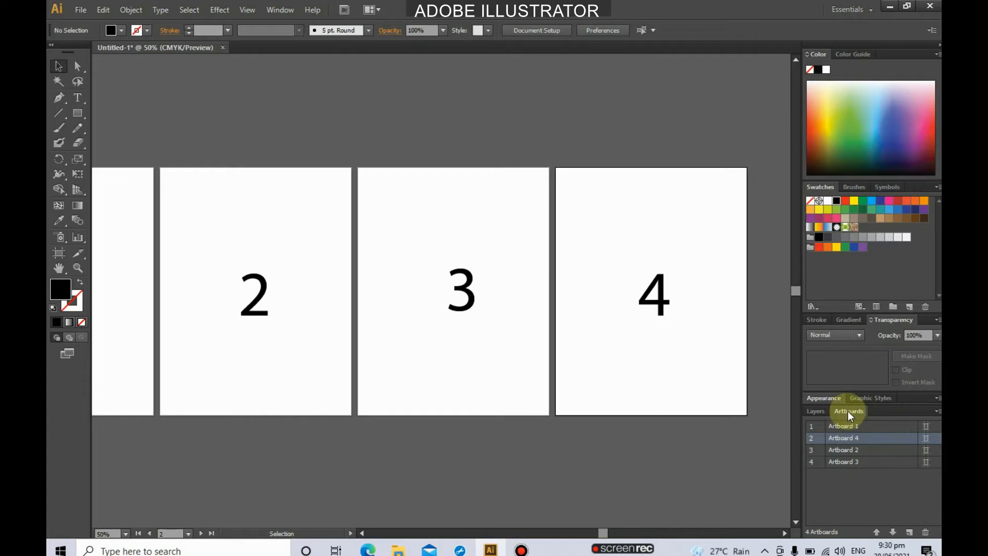
left_click(938, 410)
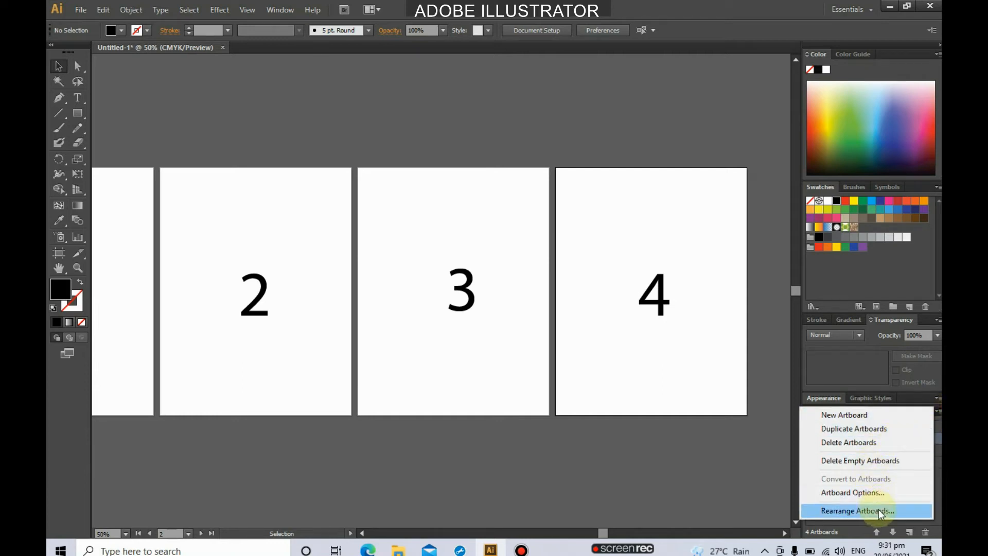
left_click(906, 392)
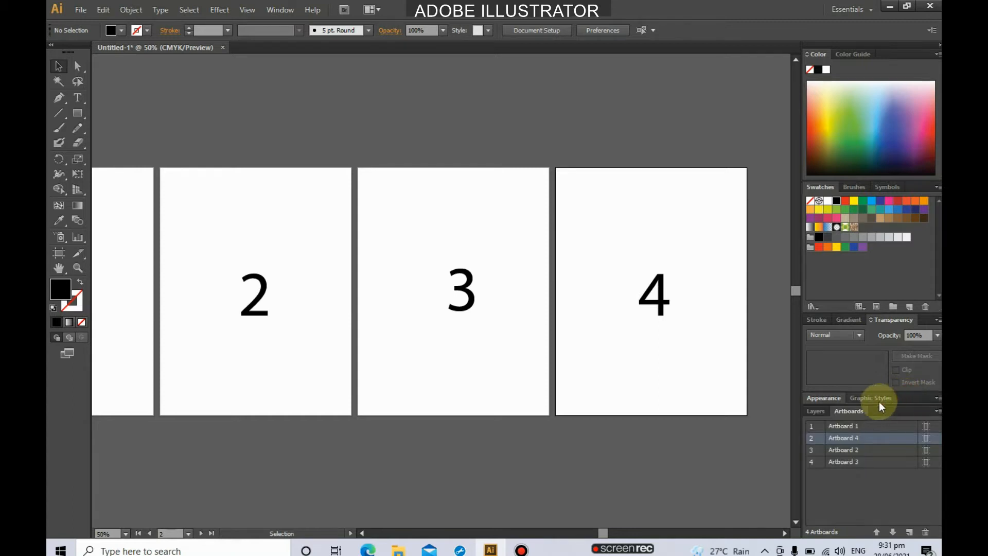
Rearrange the artboards into a two-column grid by row with 0 pt spacing, moving the artwork with them.
left_click(936, 410)
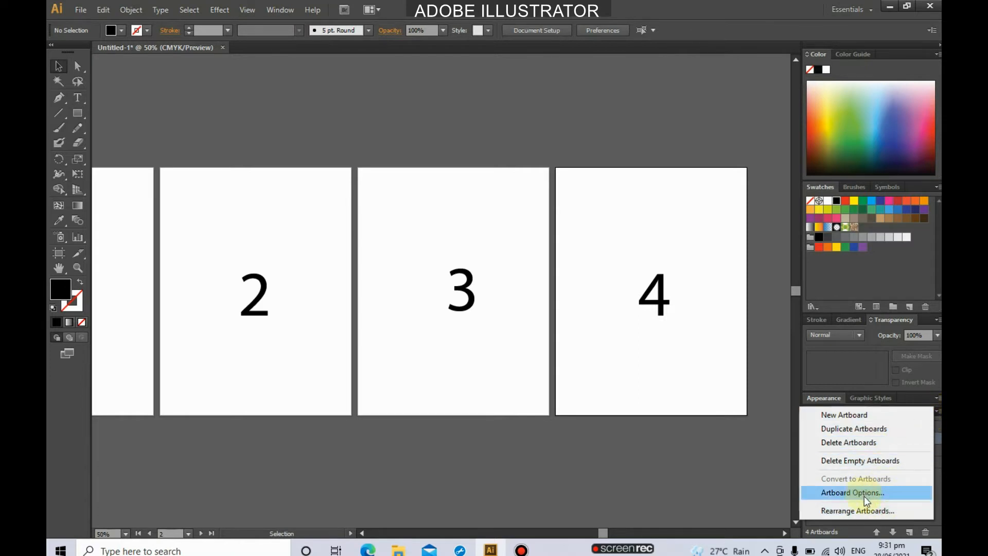
left_click(877, 510)
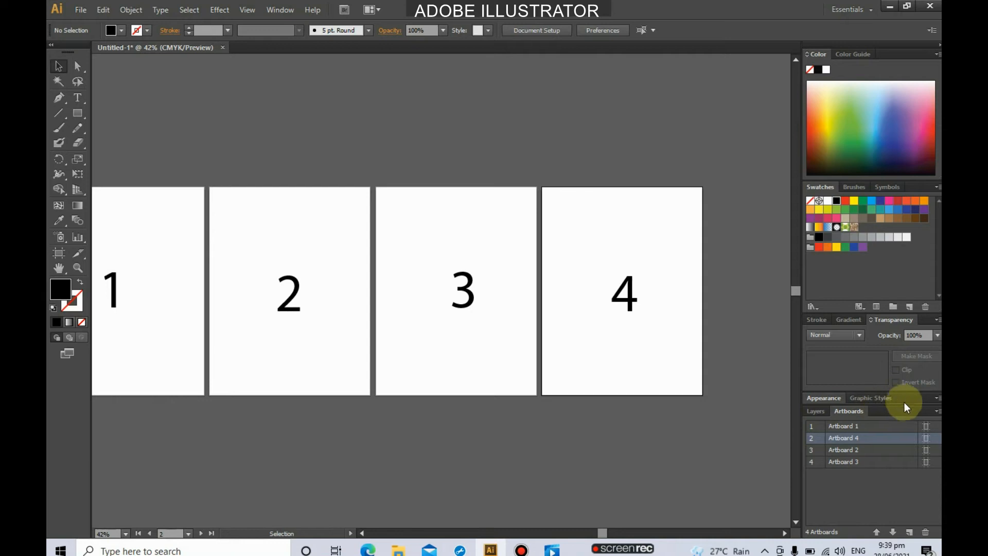
left_click(938, 411)
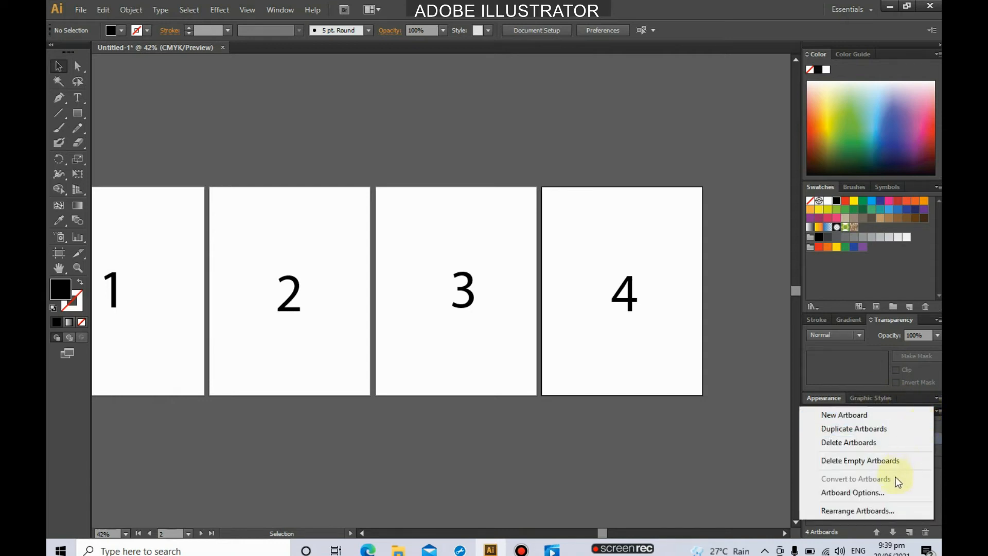
left_click(892, 511)
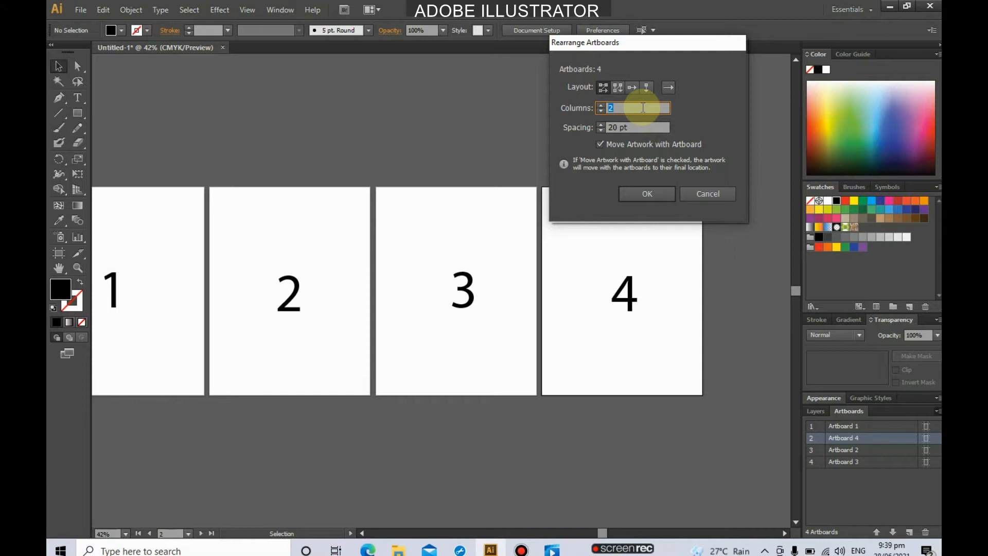
left_click(602, 127)
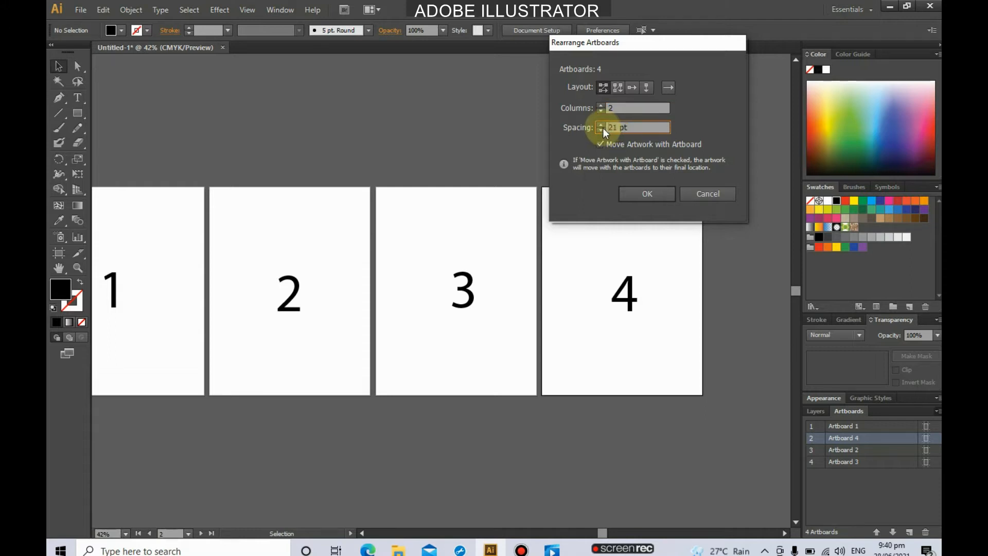
left_click(600, 129)
left_click(600, 129)
left_click_drag(620, 125, 610, 126)
type("0")
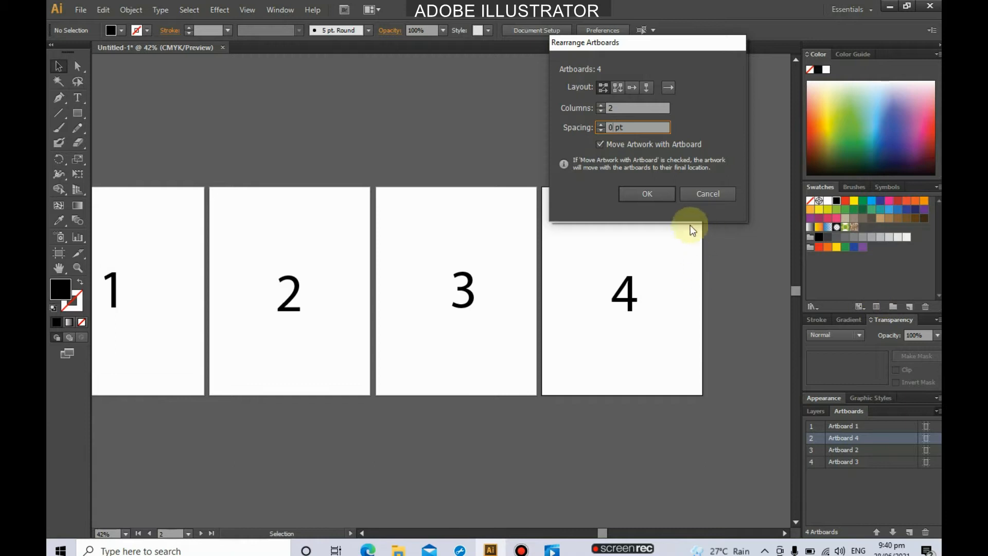
left_click(657, 193)
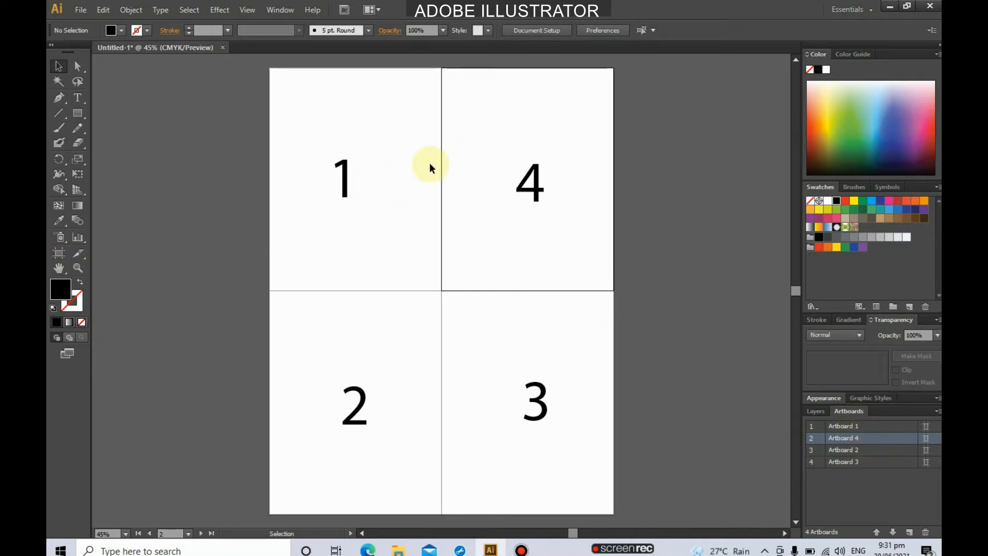
Try the landscape orientation in Artboard 4's options, return it to portrait, and close the options.
left_click(62, 251)
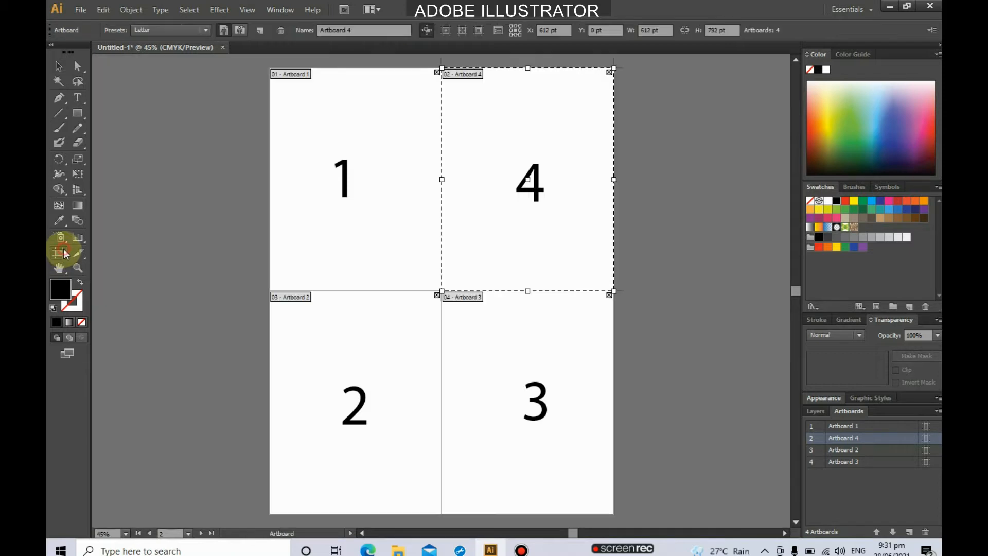
double_click(63, 249)
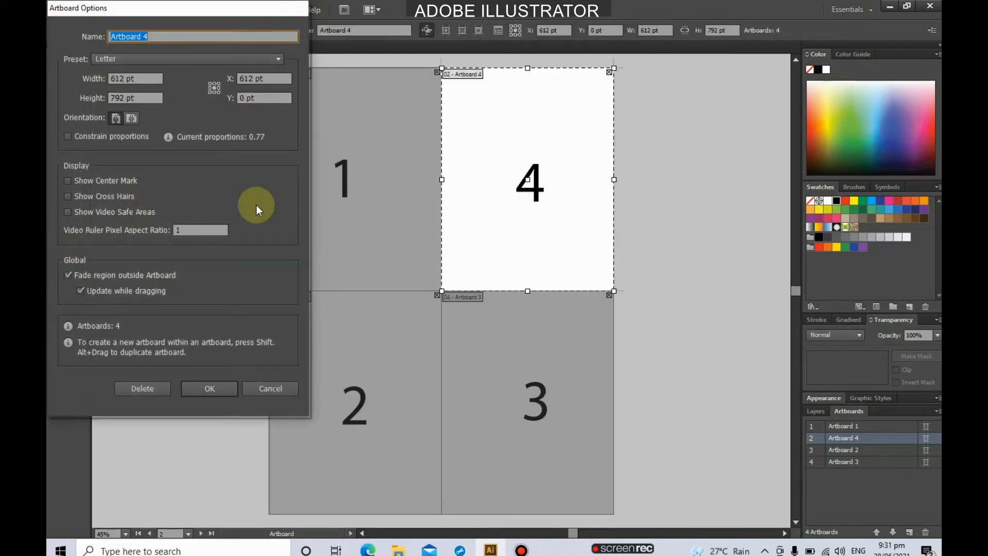
left_click(258, 388)
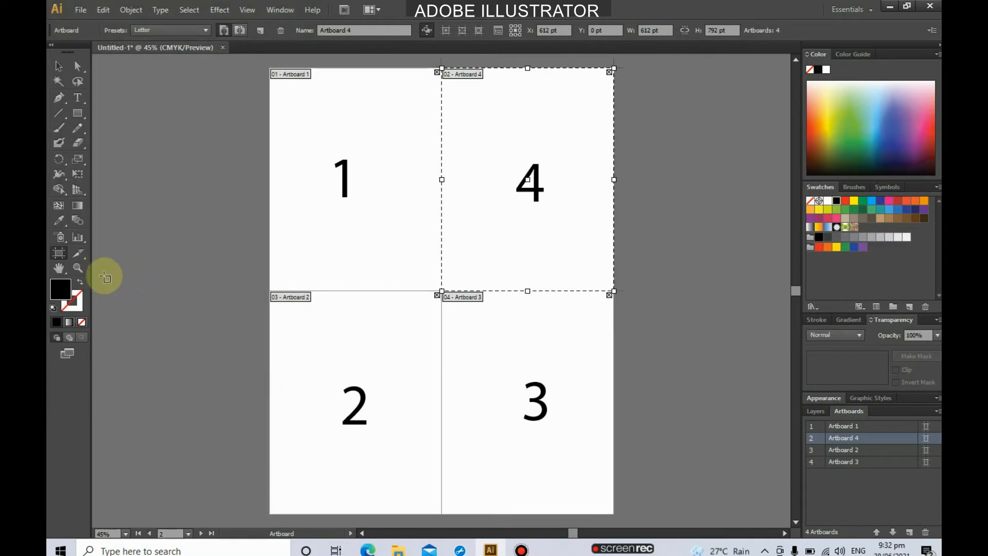
double_click(60, 255)
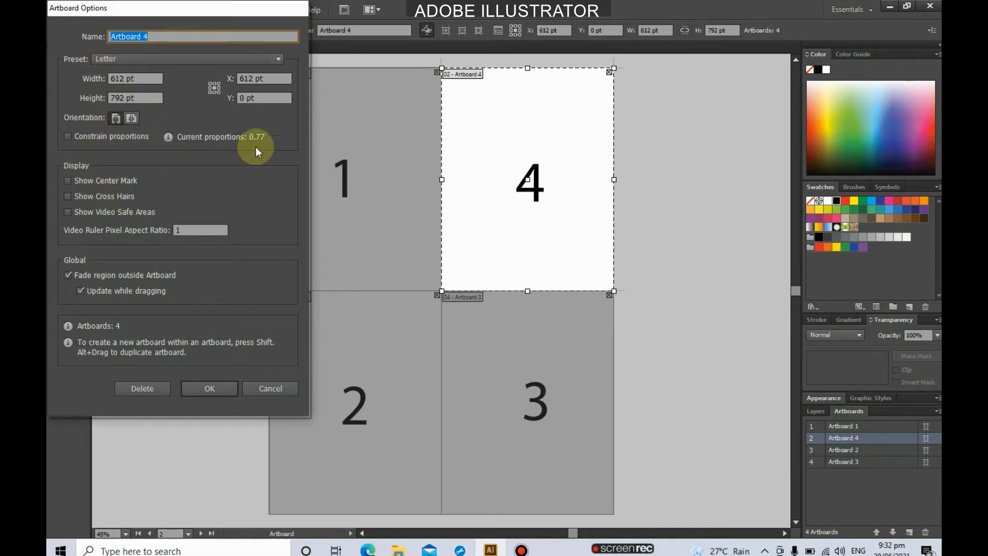
left_click(131, 119)
left_click(118, 118)
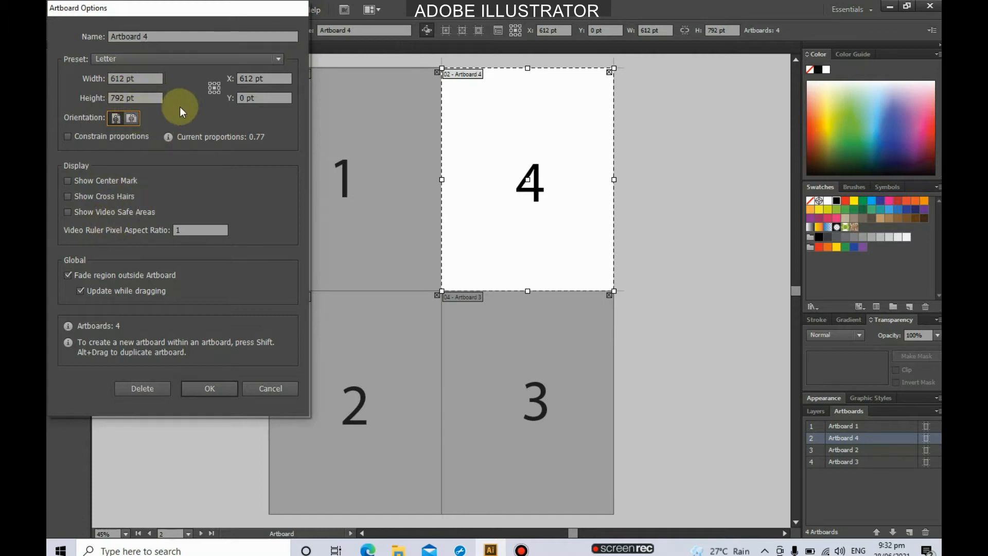
left_click(210, 387)
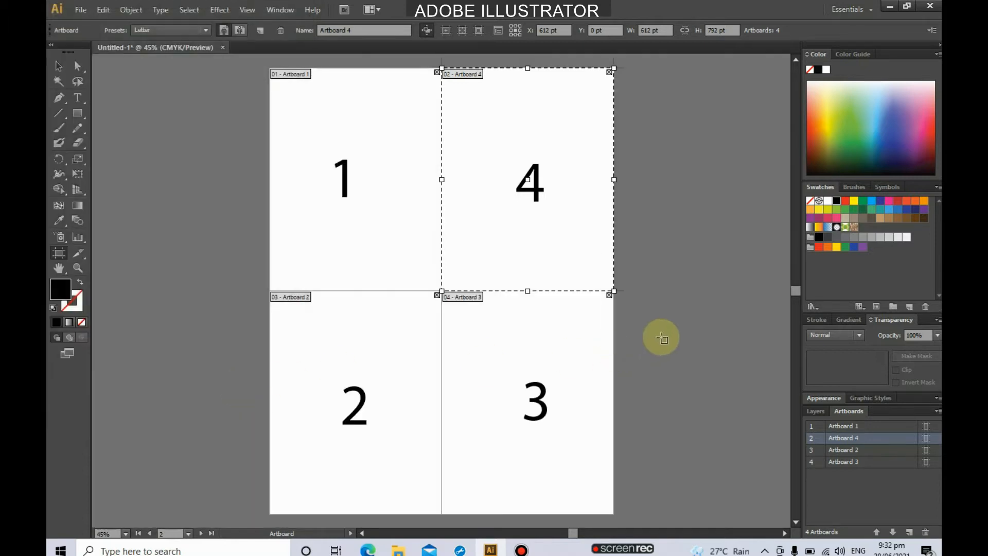
left_click(671, 333)
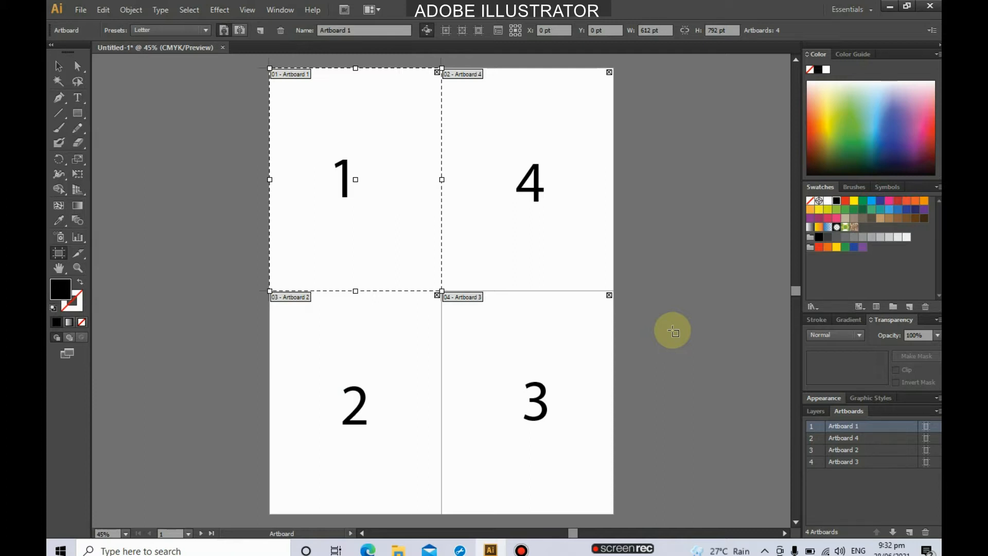
Create a new Letter-size print document with one artboard and leave artboard editing.
left_click(85, 10)
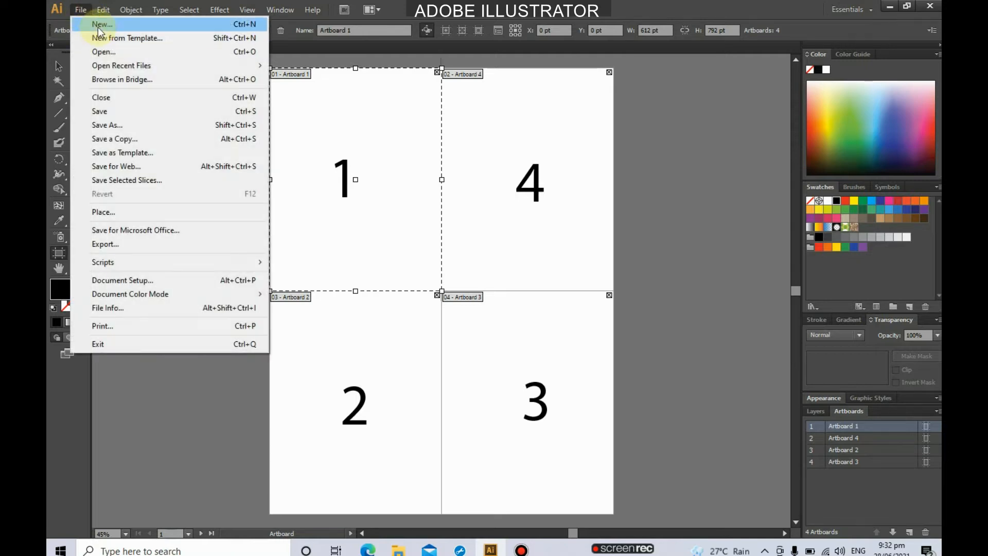
left_click(100, 25)
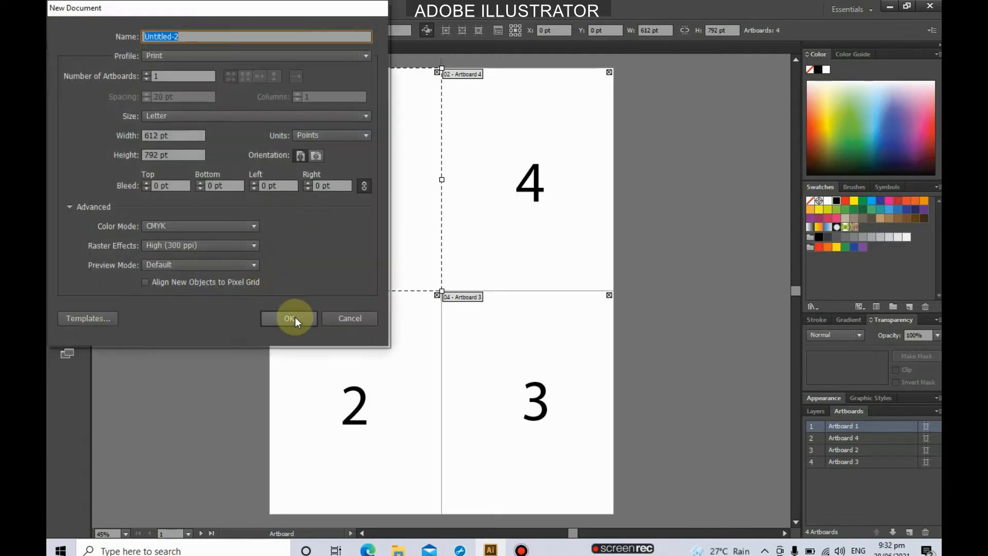
left_click(295, 317)
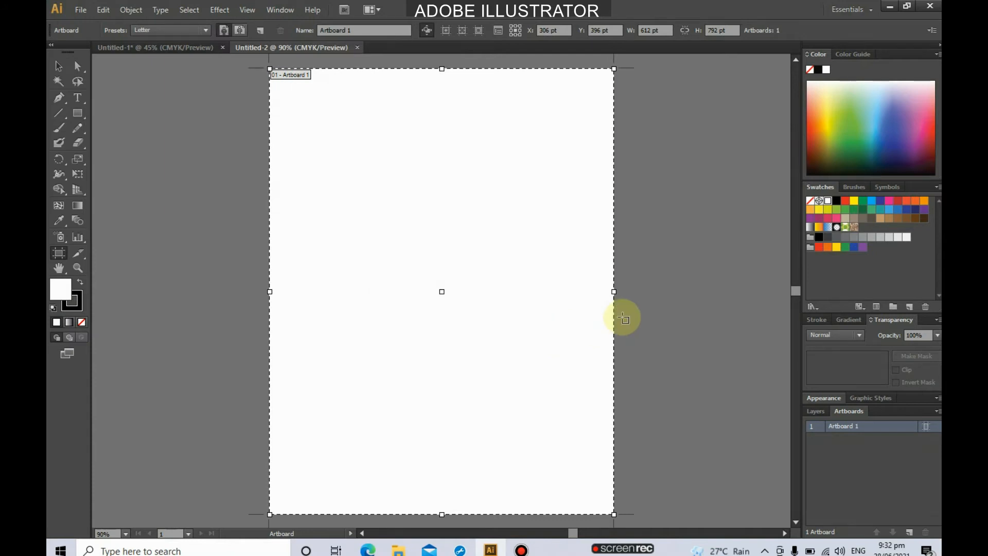
left_click(61, 68)
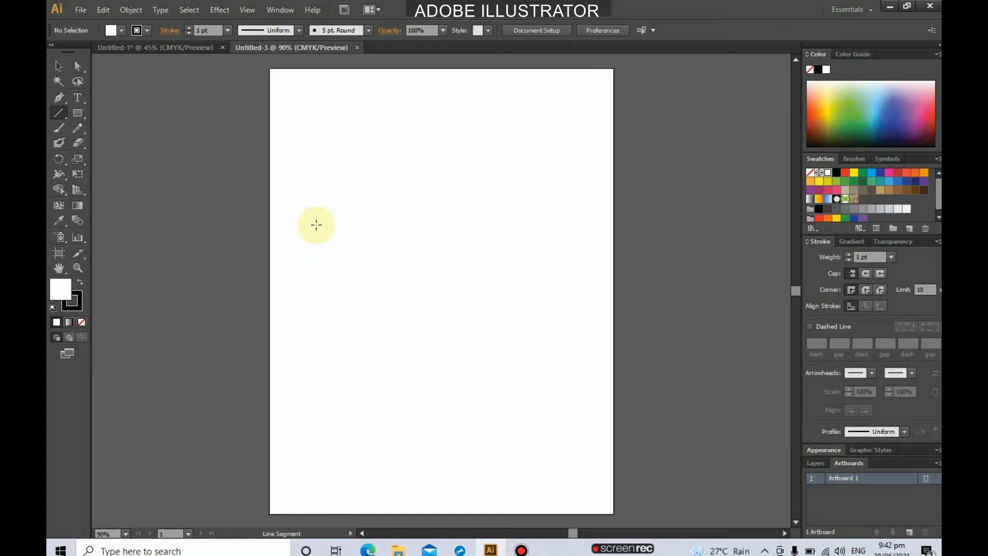
Draw a nearly horizontal line about 417 pt long across the artboard's upper part and colour its stroke CMYK Blue.
left_click_drag(326, 181, 560, 182)
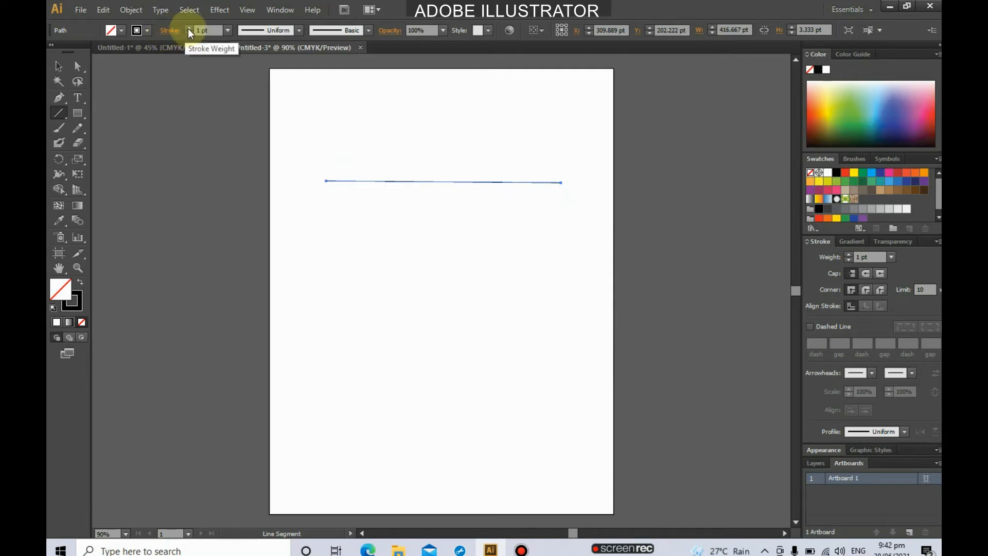
left_click(149, 31)
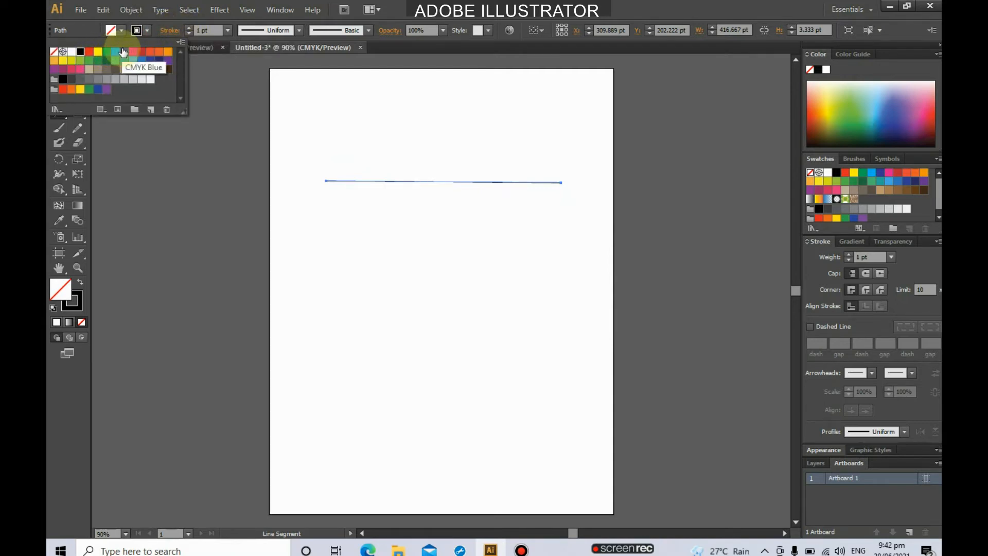
left_click(124, 52)
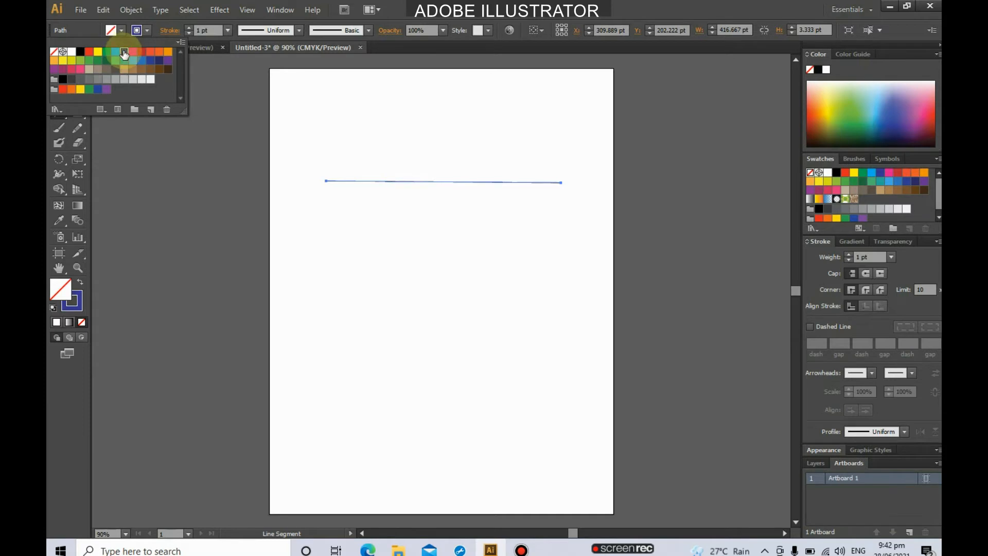
Increase the line's stroke weight to 33 pt and apply the lens-shaped width profile that tapers at both ends.
left_click(193, 32)
left_click(189, 28)
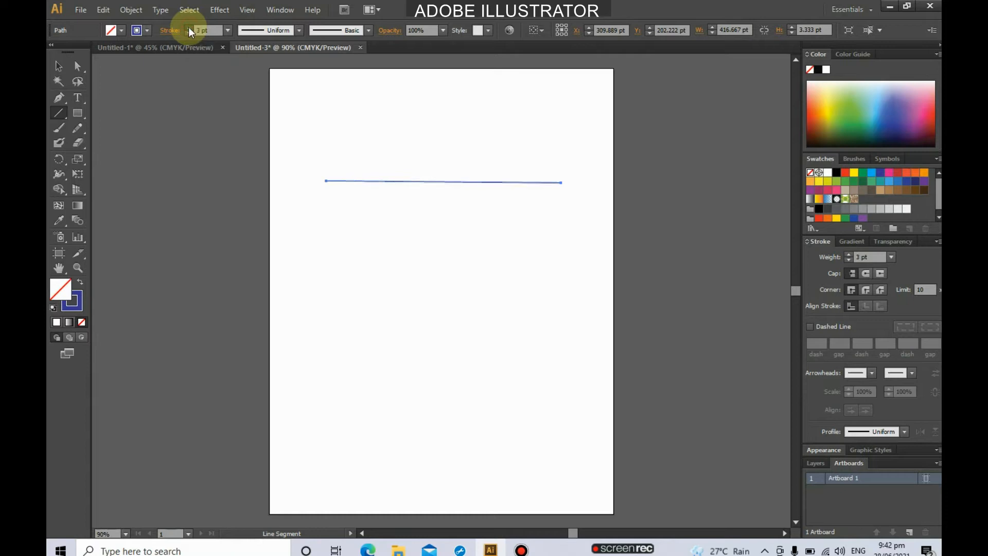
left_click_drag(188, 28, 187, 26)
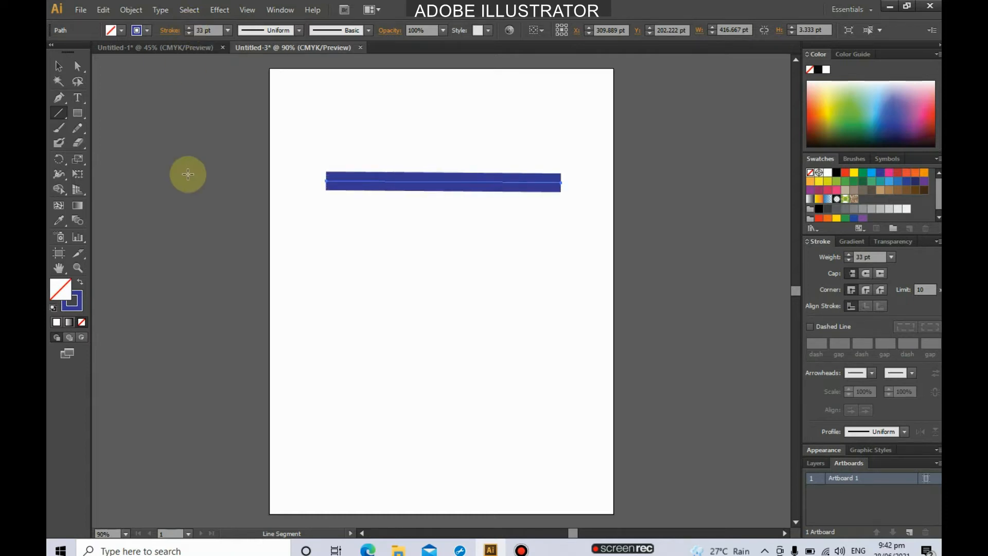
left_click(300, 30)
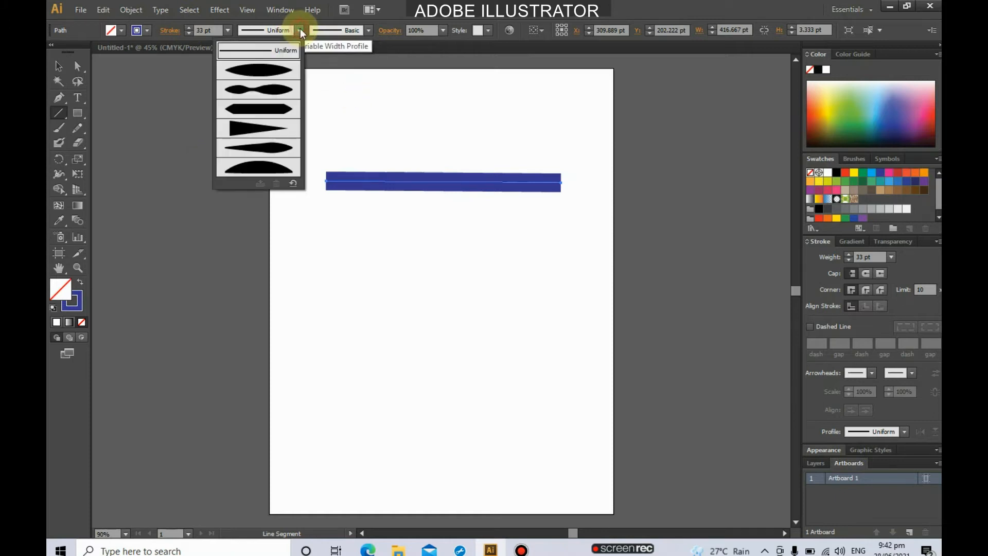
left_click(277, 69)
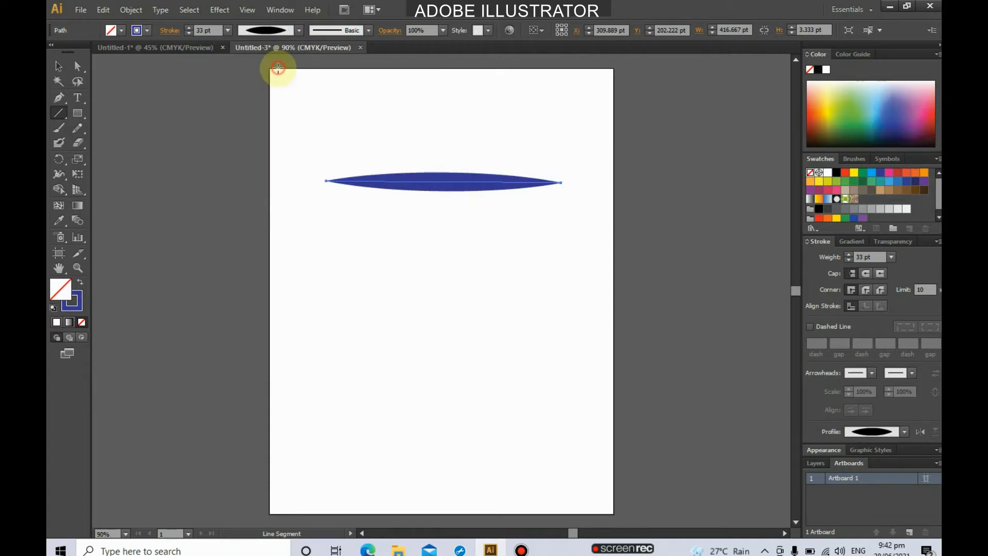
Apply the rough, charcoal-like art brush to the blue line, comparing it with the Basic stroke.
left_click(367, 32)
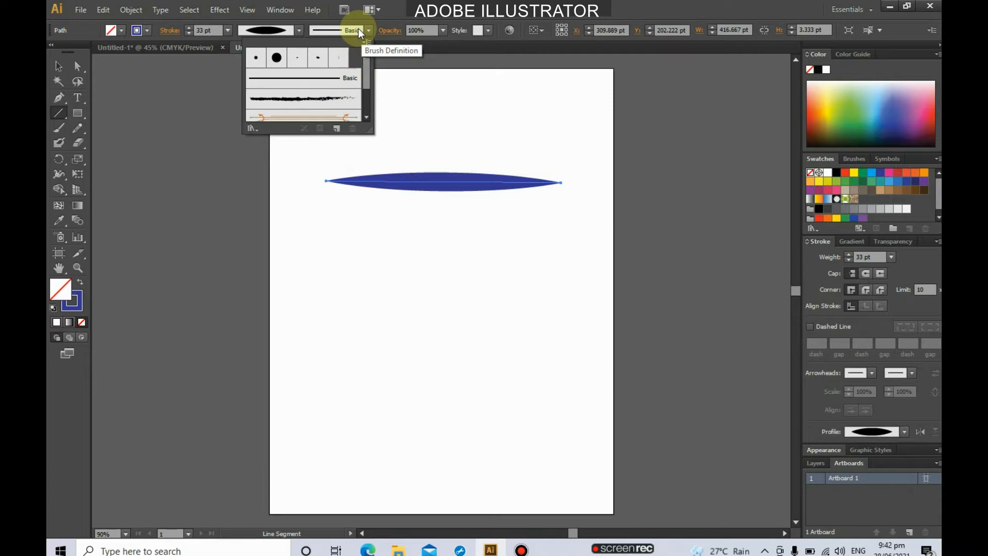
left_click(318, 97)
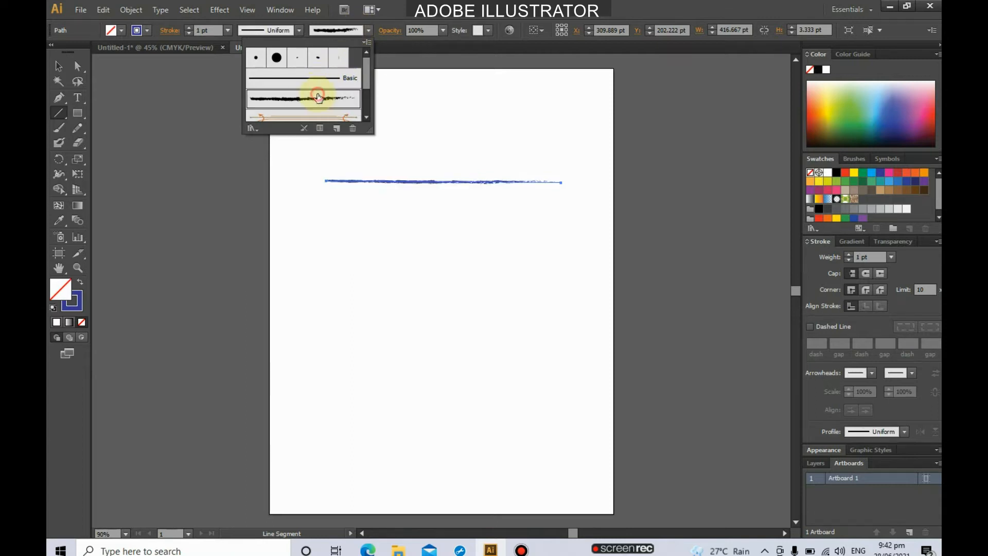
scroll(317, 97, "down", 2)
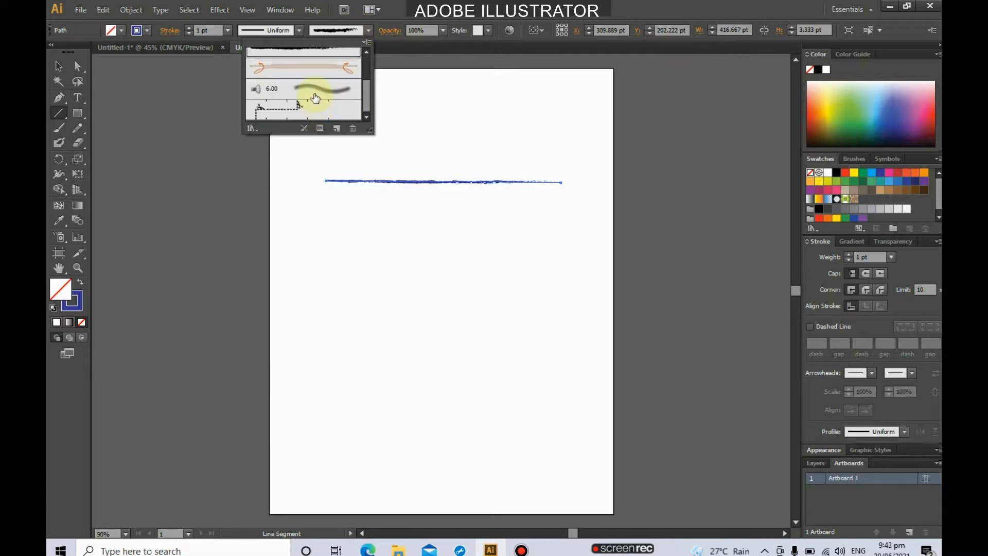
left_click(316, 98)
scroll(318, 95, "up", 3)
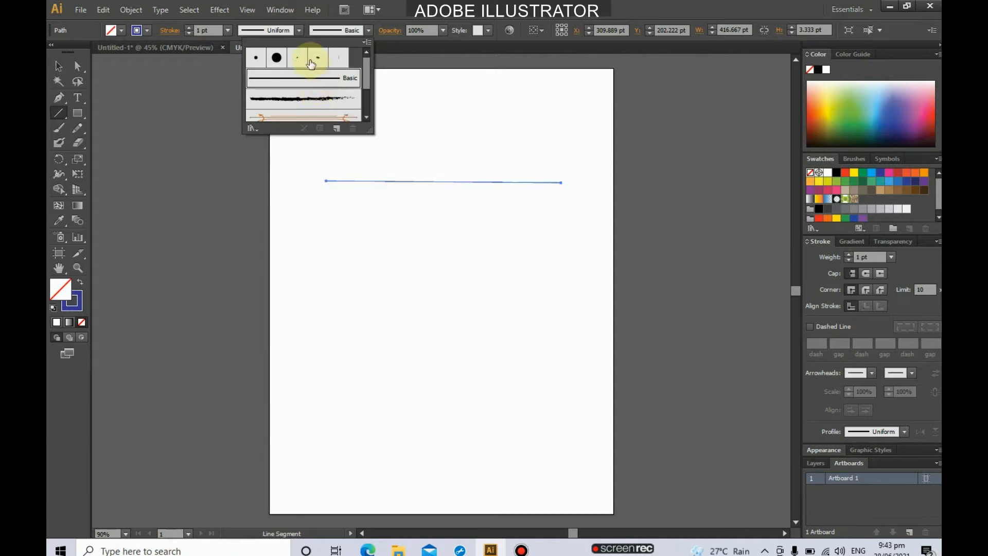
left_click(312, 100)
scroll(315, 103, "down", 2)
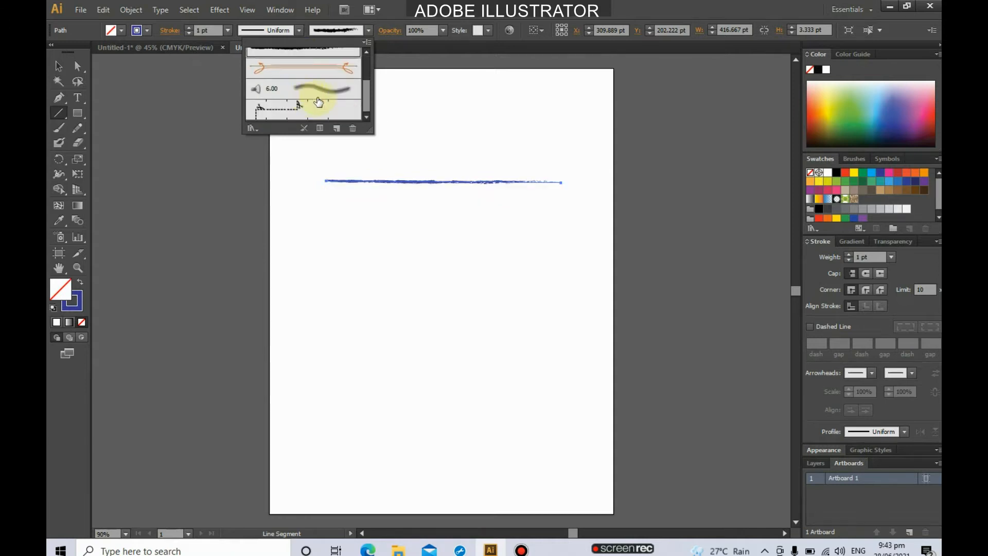
scroll(298, 103, "up", 3)
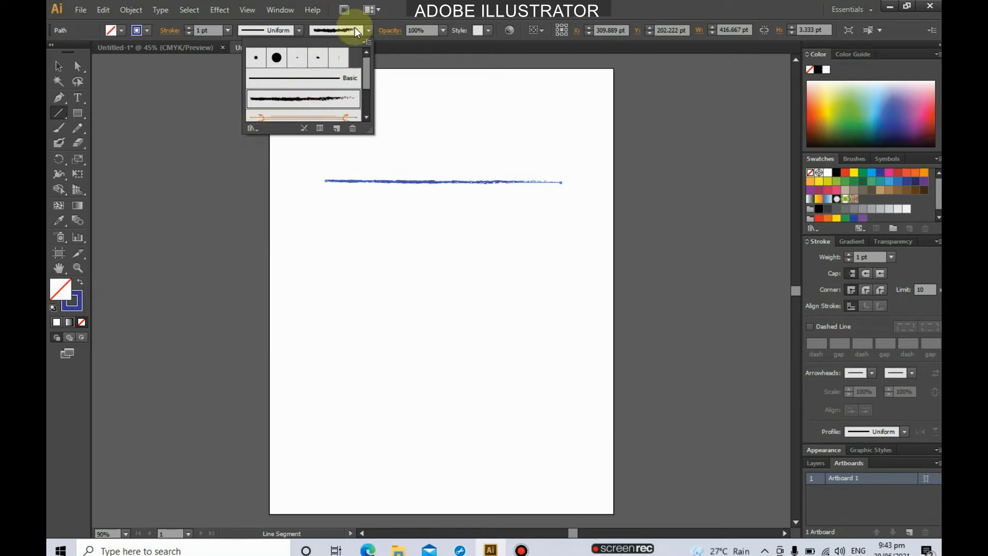
Open the Arrows_Special brush library.
left_click(258, 129)
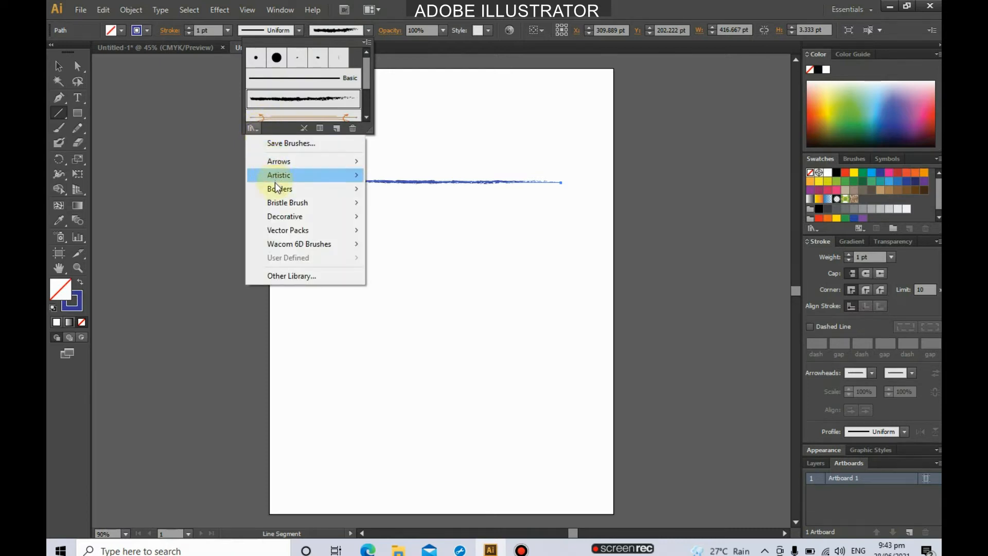
mouse_move(275, 185)
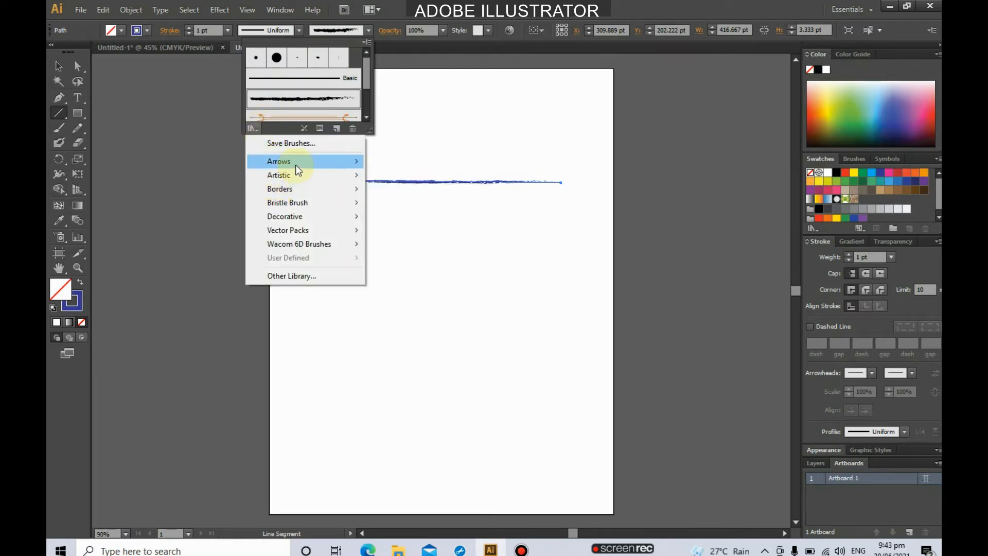
mouse_move(297, 170)
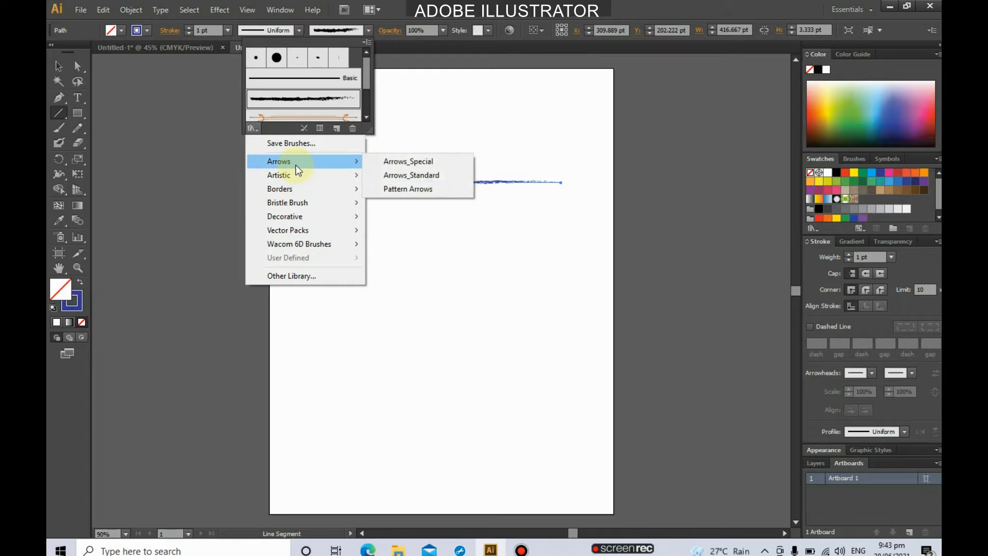
left_click(408, 167)
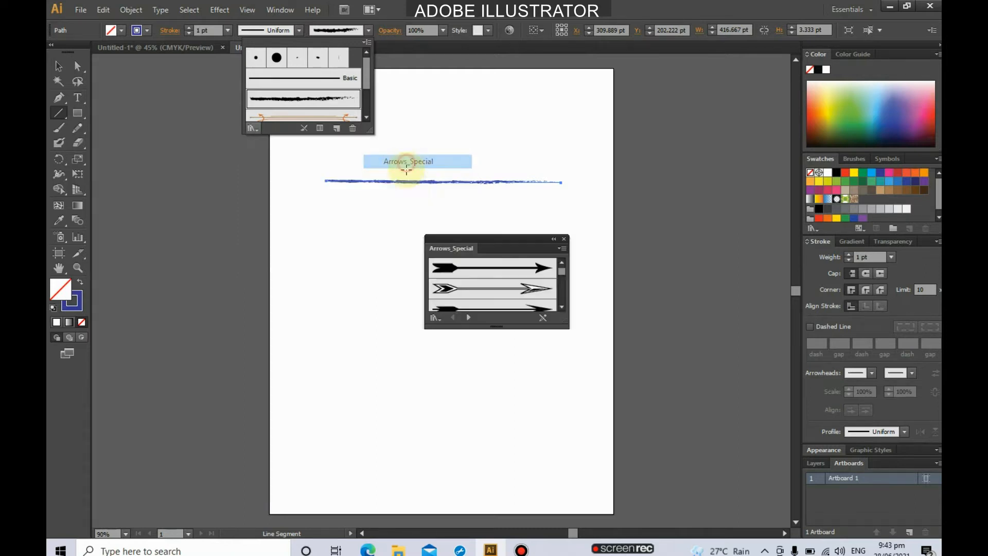
Try the first three arrow brushes of the Arrows_Special library on the blue line.
left_click(521, 270)
left_click(496, 287)
left_click(499, 304)
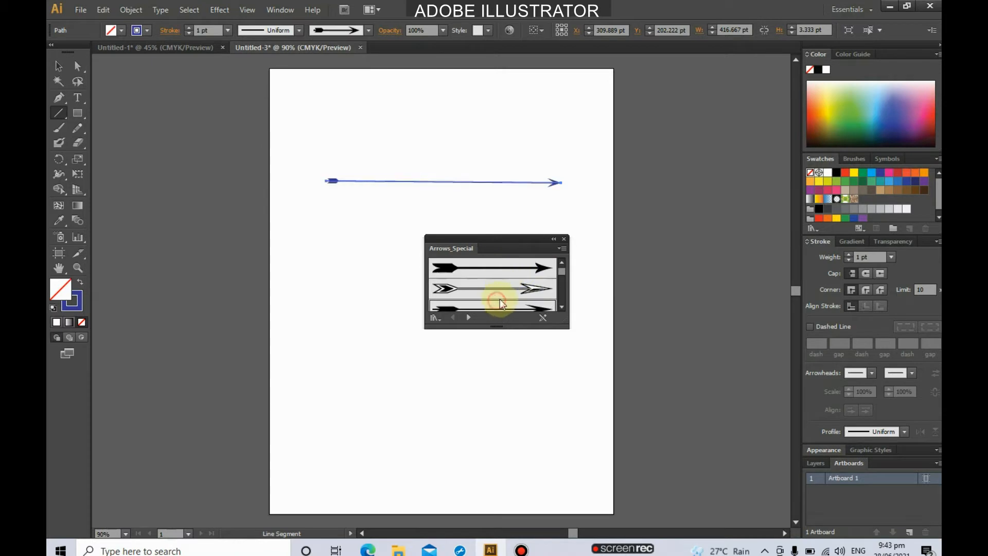
Open the Bristle Brush Library and try several of its brushes on the blue line, ending with the 4.50 brush.
left_click(437, 319)
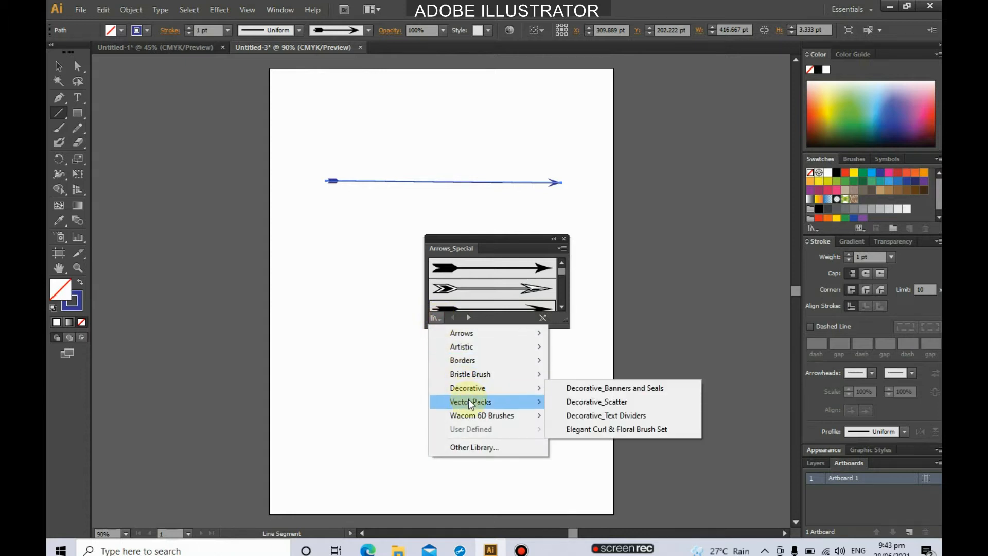
mouse_move(497, 382)
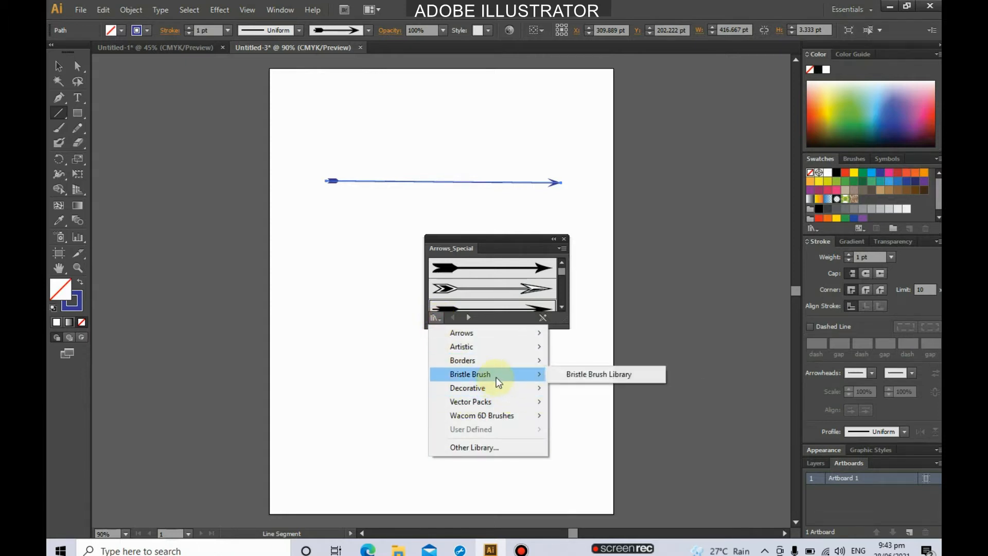
left_click(574, 376)
scroll(517, 301, "down", 1)
left_click(519, 298)
scroll(521, 296, "down", 1)
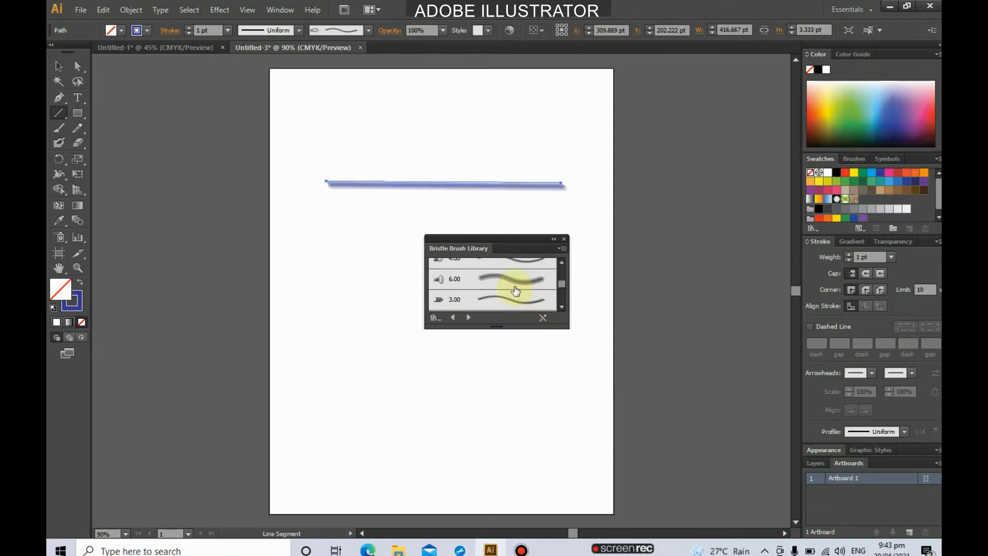
left_click(516, 290)
scroll(516, 285, "up", 2)
left_click(524, 273)
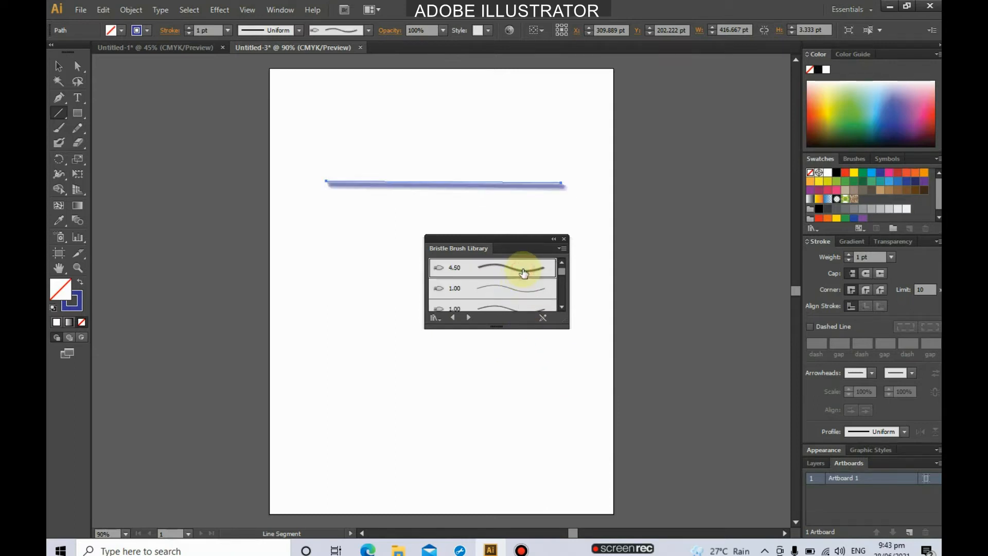
left_click(521, 284)
scroll(517, 284, "down", 2)
left_click(514, 282)
scroll(513, 282, "up", 3)
left_click(513, 277)
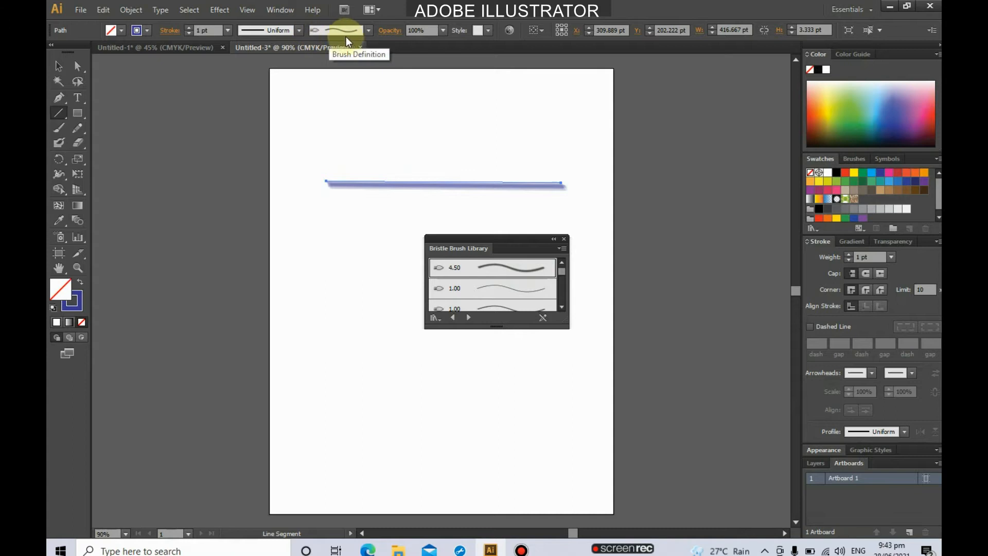
Apply the Artistic_Paintbrush library's rough brush with a break in its middle to the blue line and close the brush libraries.
left_click(368, 30)
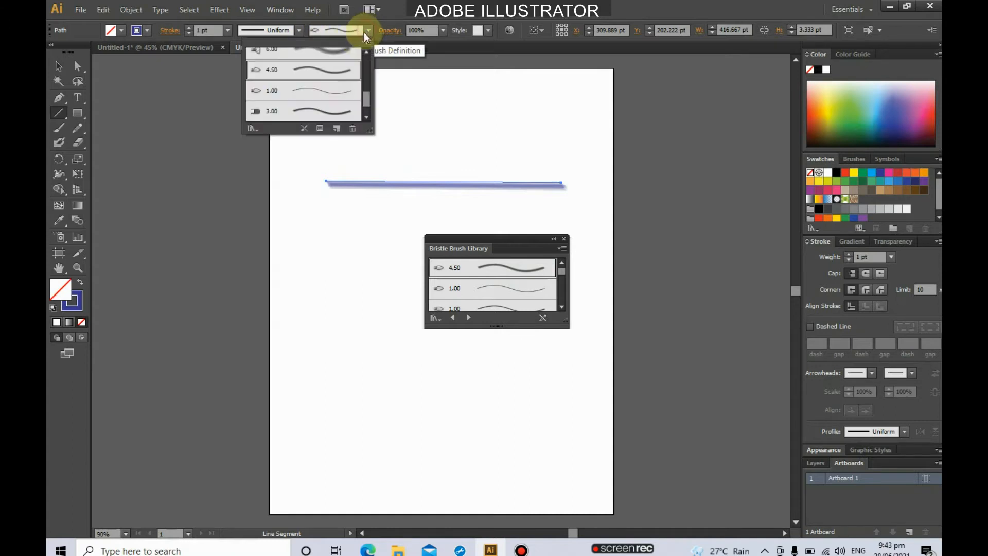
left_click(256, 126)
mouse_move(307, 181)
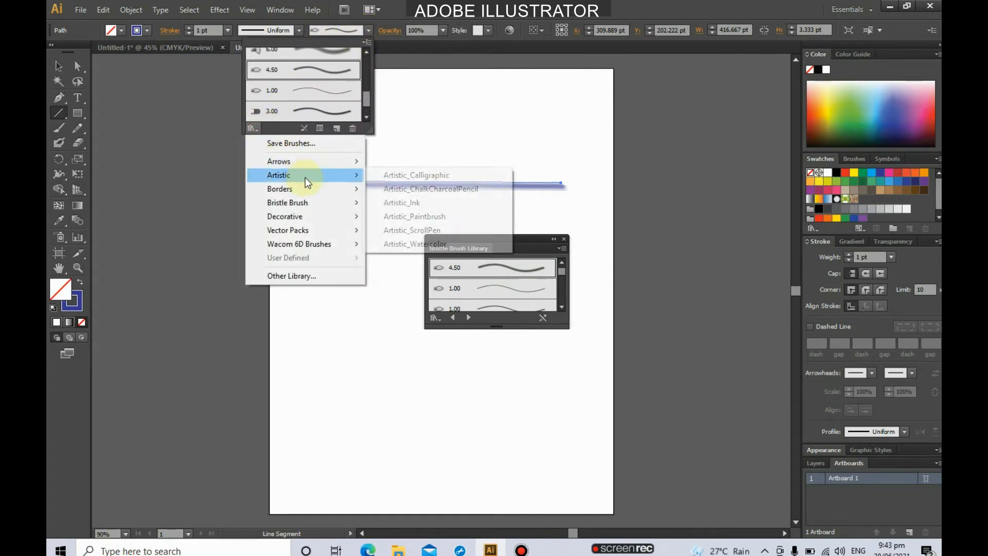
left_click(413, 216)
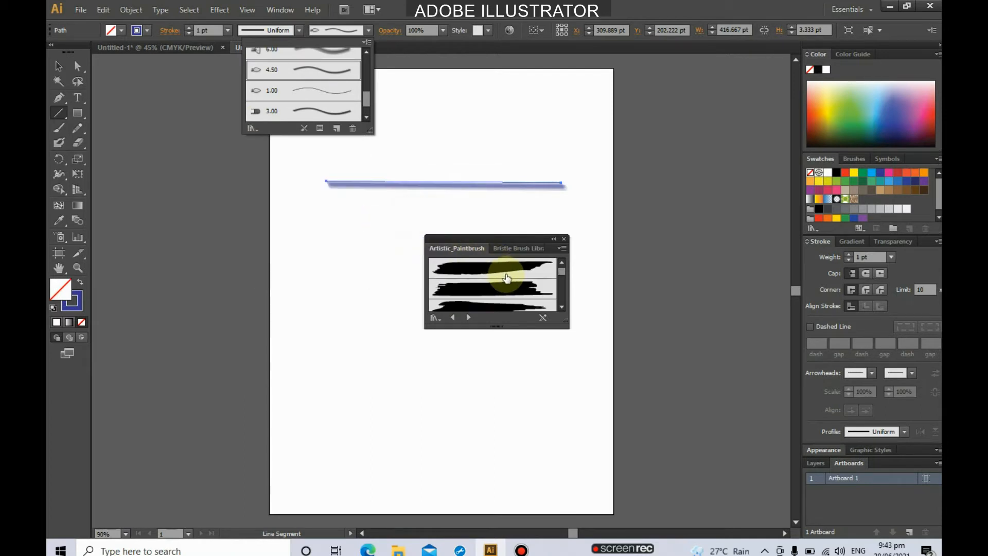
left_click(507, 273)
left_click(495, 268)
left_click(490, 288)
scroll(490, 310, "down", 2)
left_click(508, 287)
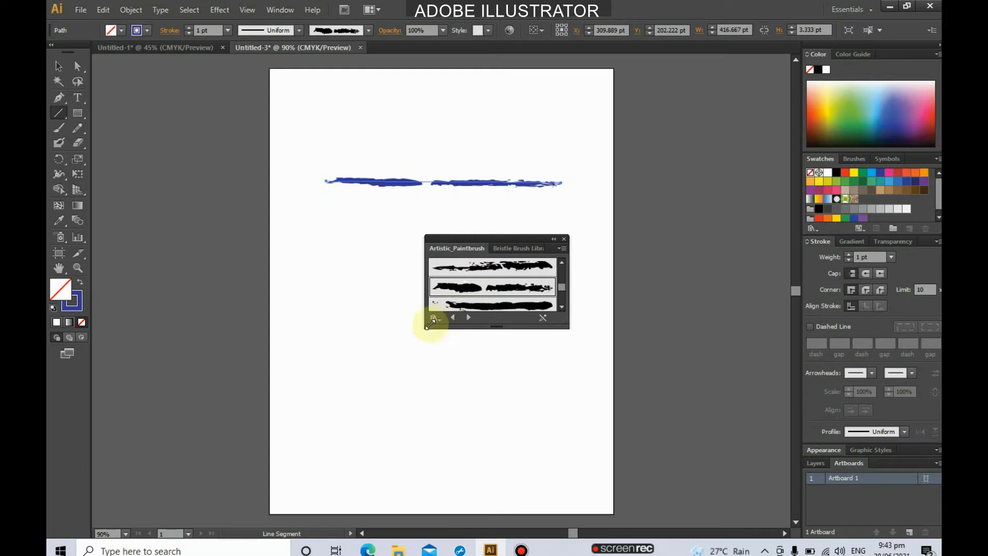
left_click(565, 240)
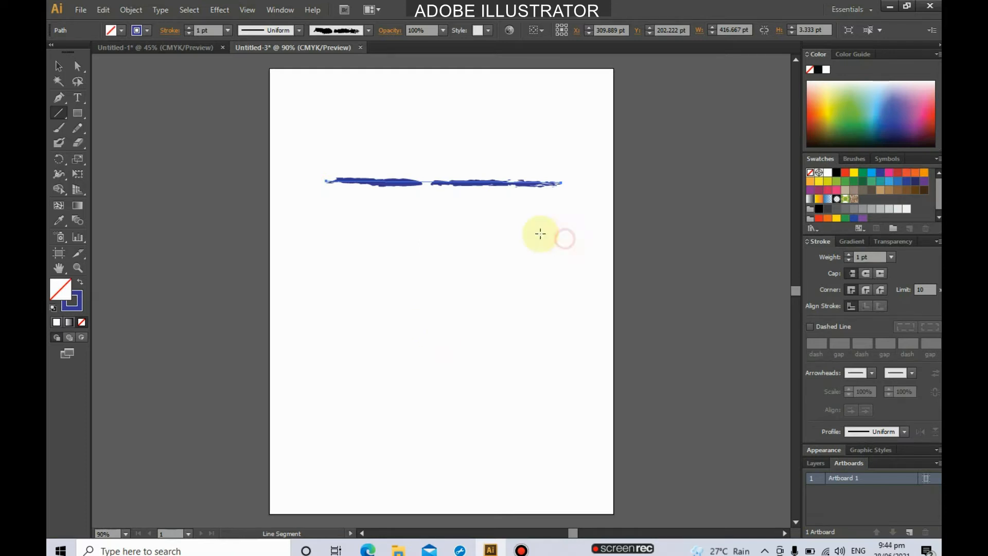
Draw a horizontal line about 401 pt long below the brushed line and increase its stroke weight to 31 pt.
left_click_drag(346, 276, 574, 276)
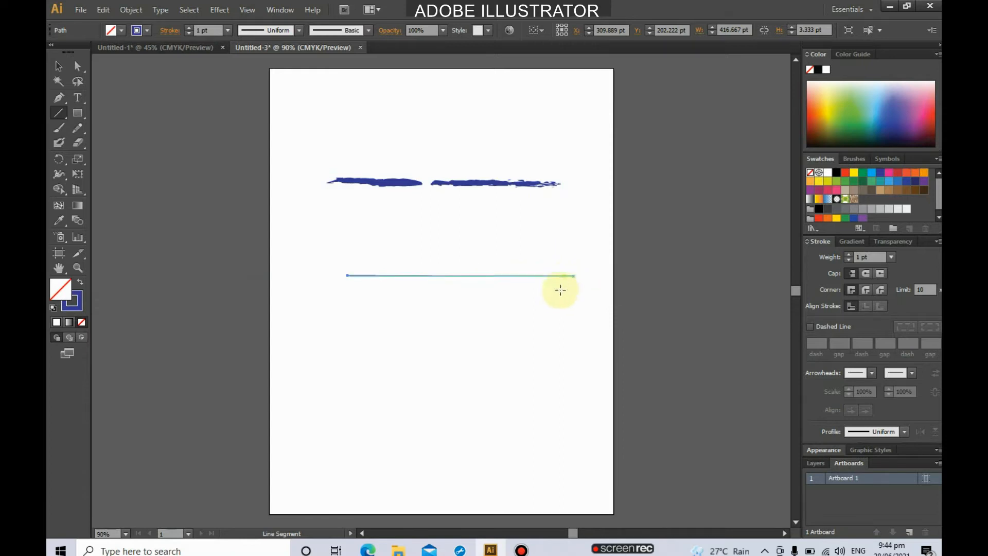
left_click(187, 28)
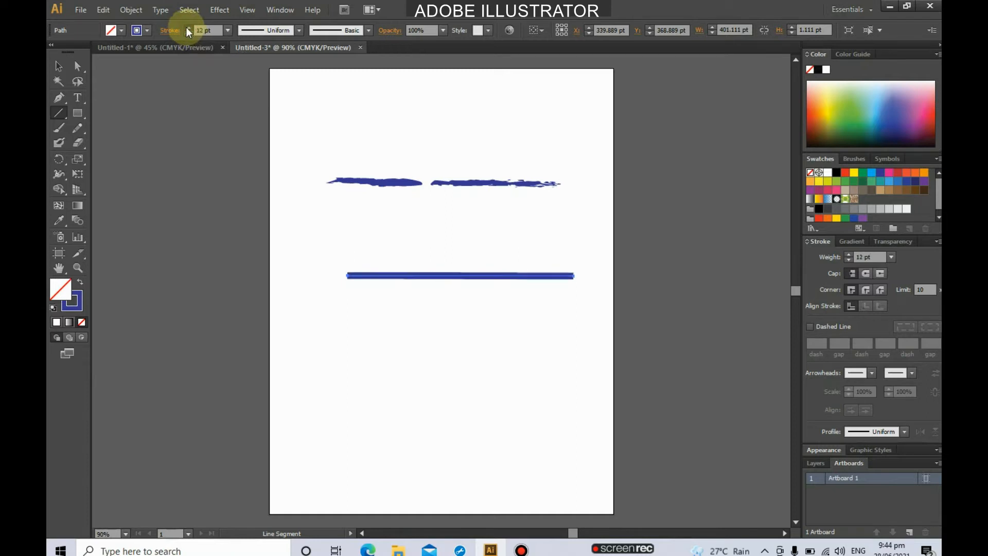
left_click_drag(187, 26, 186, 27)
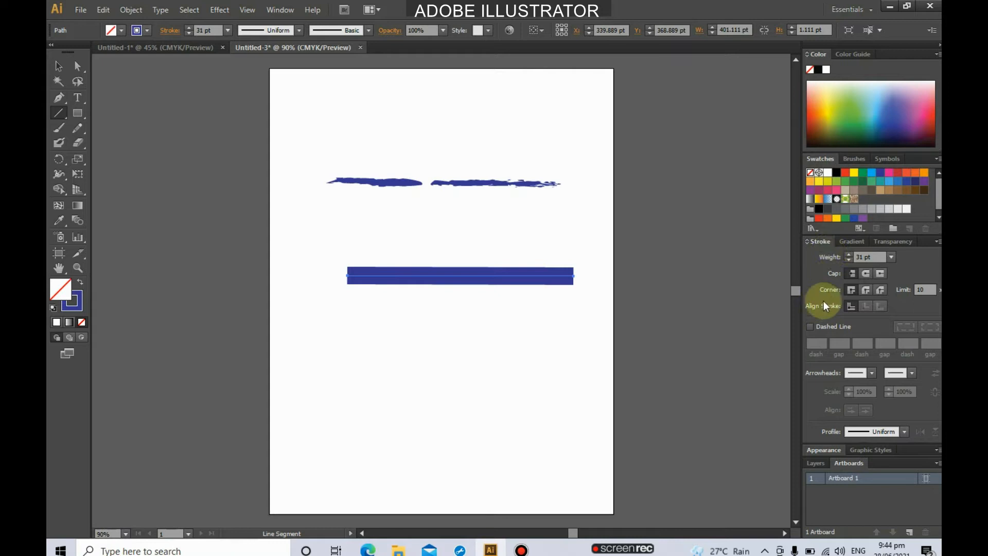
Make the lower line dashed with 12 pt dashes and a 5 pt gap.
left_click(812, 327)
left_click(840, 342)
type("5")
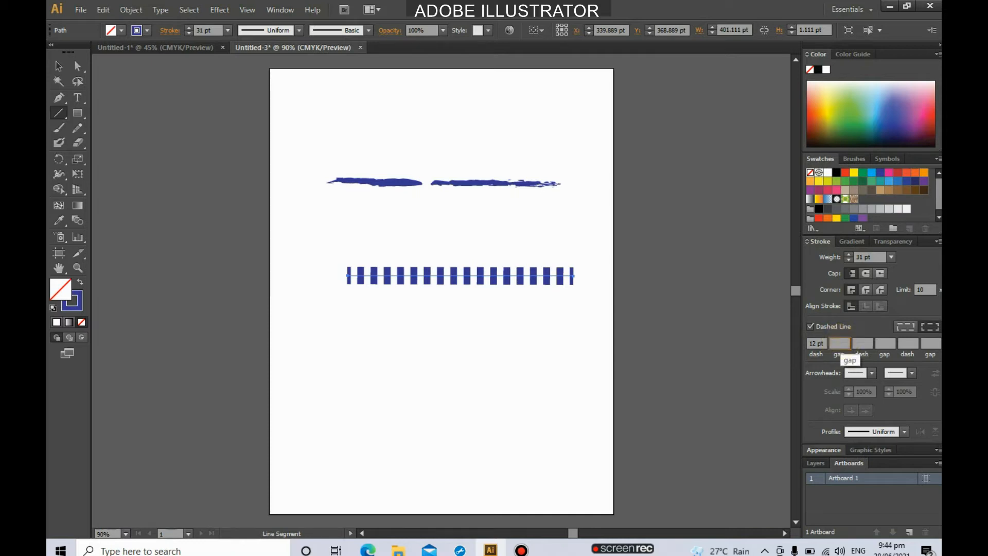
key("Tab")
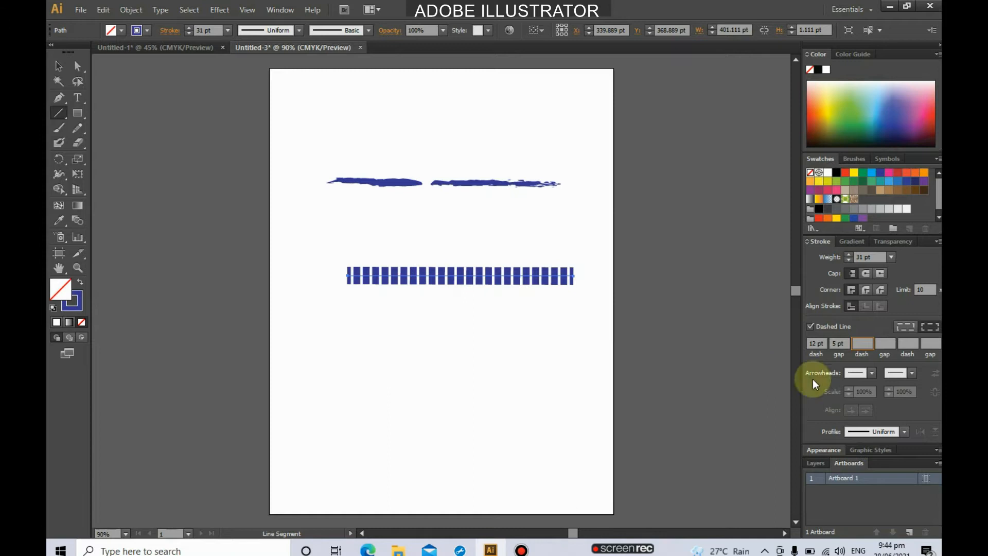
Add an Arrow 3 arrowhead to the start of the dashed line and scale it down to 30%.
left_click(873, 374)
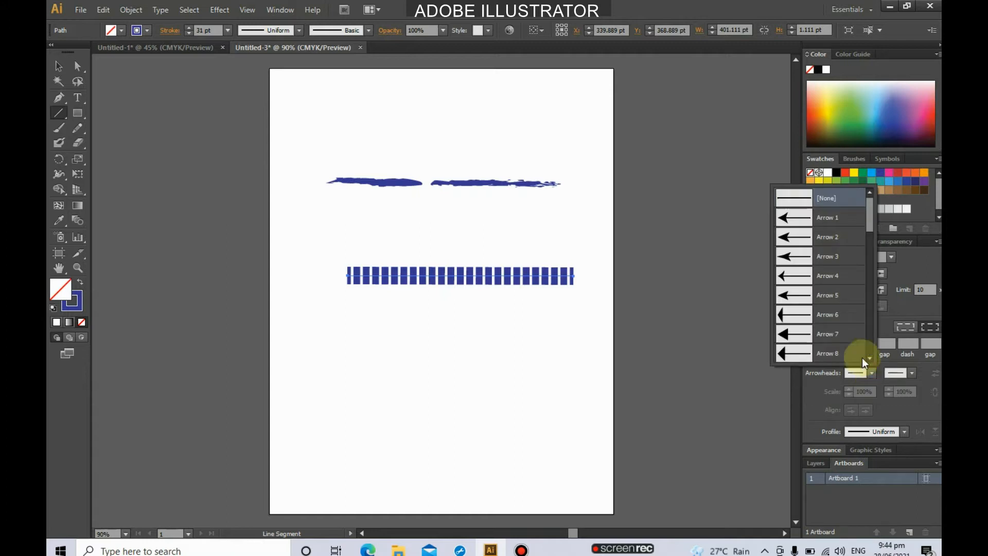
left_click(806, 258)
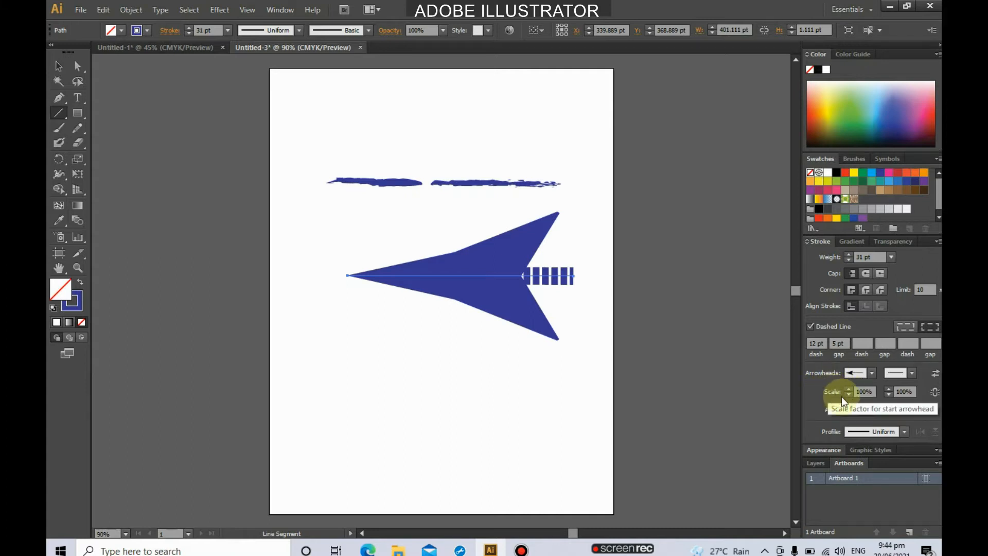
left_click_drag(849, 394, 851, 391)
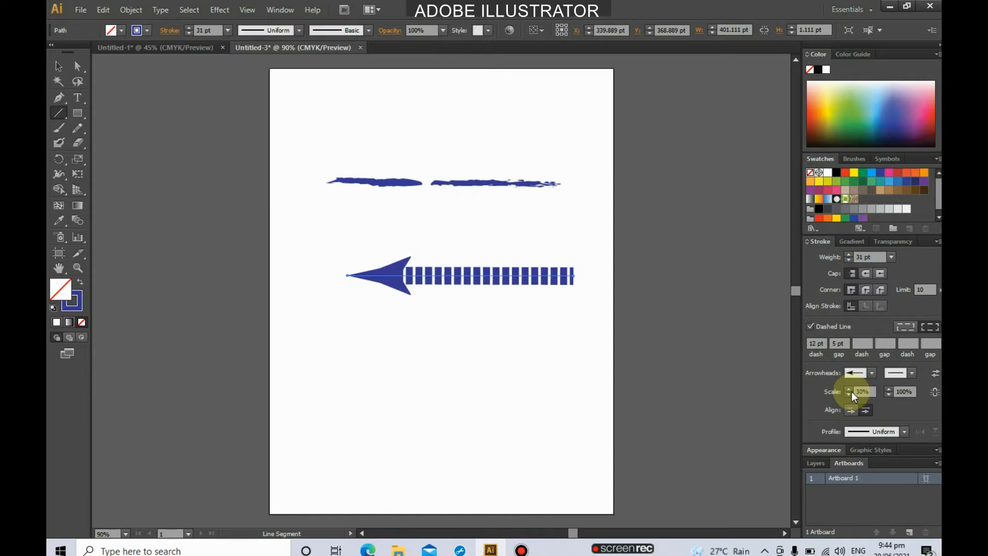
Add an Arrow 3 arrowhead scaled to 39% at the dashed line's end and move the line up just below the brushed one.
left_click(914, 372)
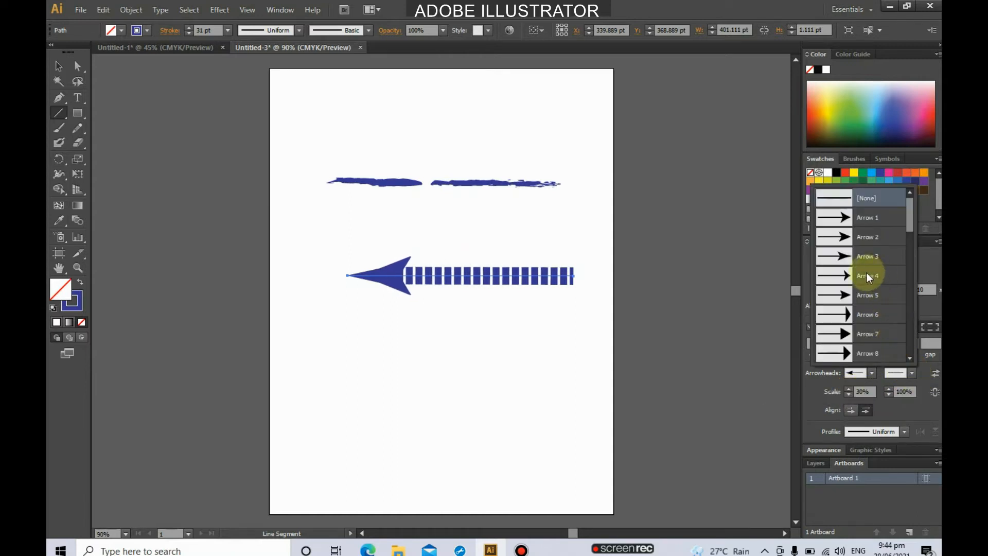
left_click(849, 257)
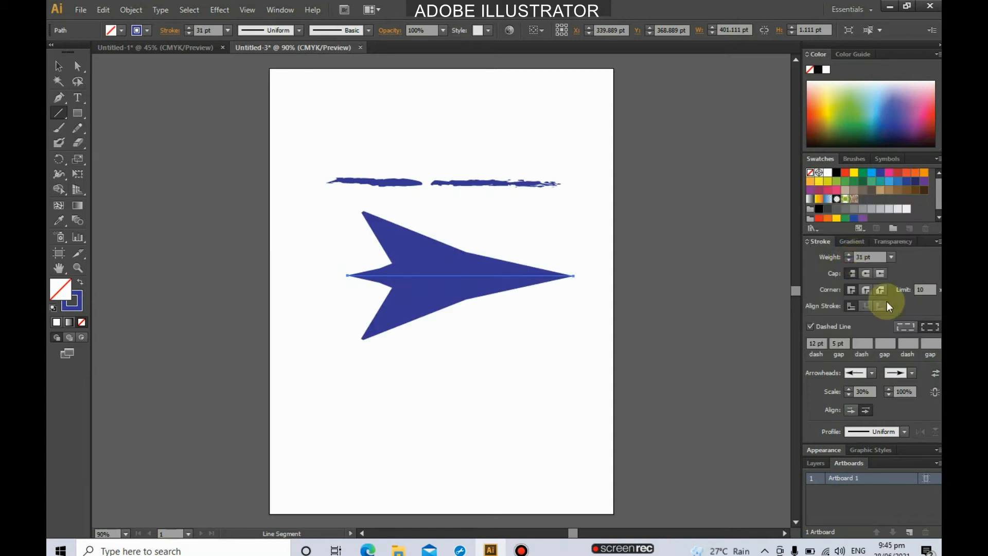
left_click(889, 394)
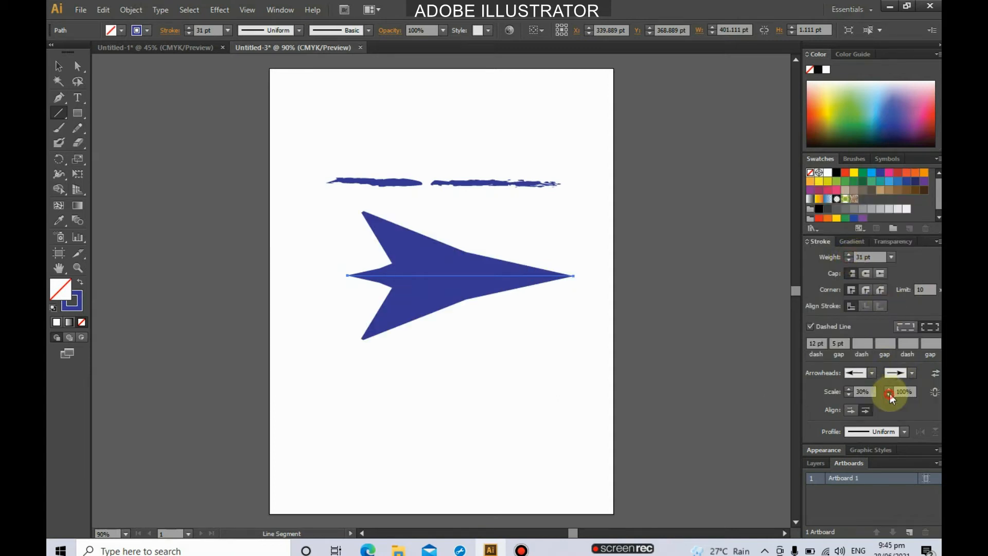
left_click_drag(890, 393, 891, 393)
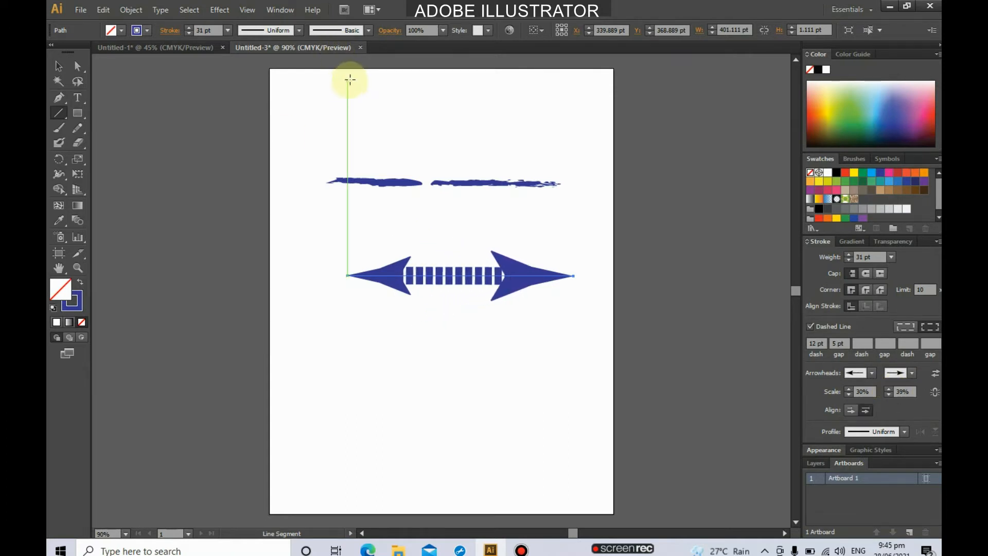
left_click(58, 65)
left_click_drag(525, 275, 503, 225)
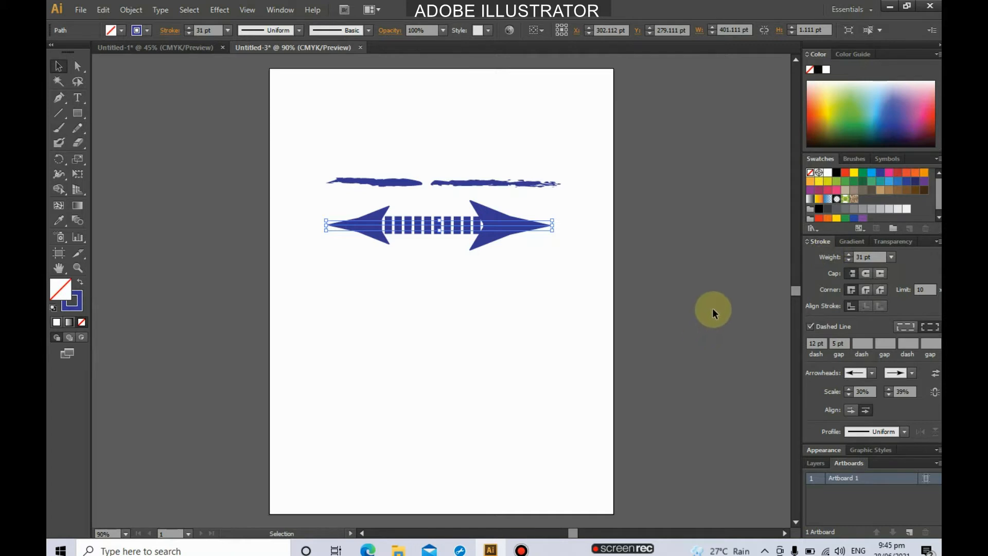
Create a new Letter-size print document of 612 by 792 pt with one artboard in CMYK mode.
left_click(80, 9)
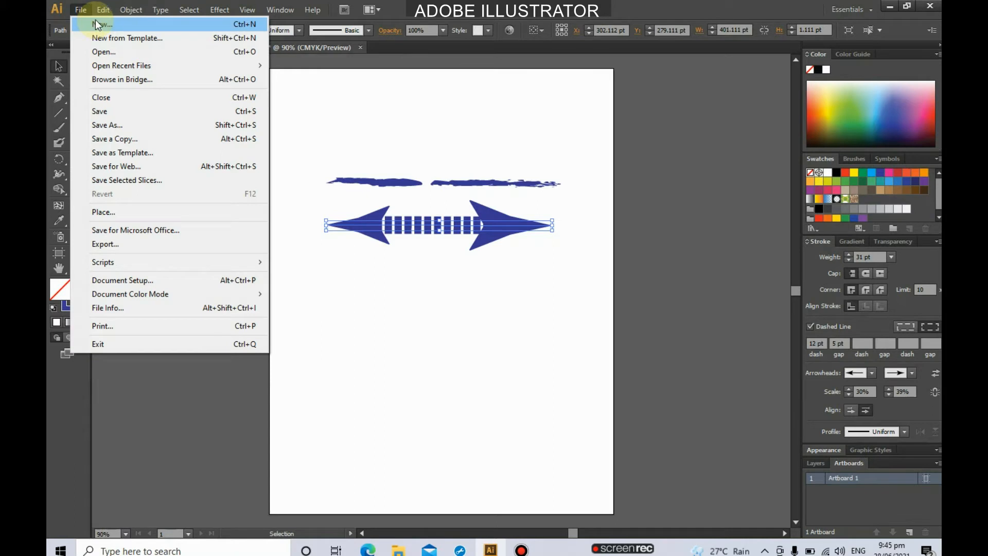
left_click(97, 24)
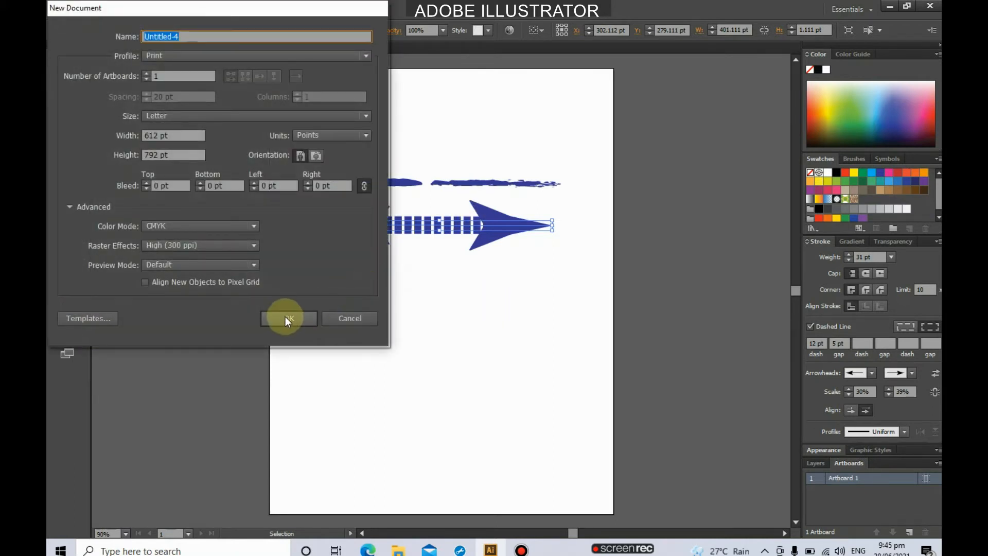
left_click(287, 318)
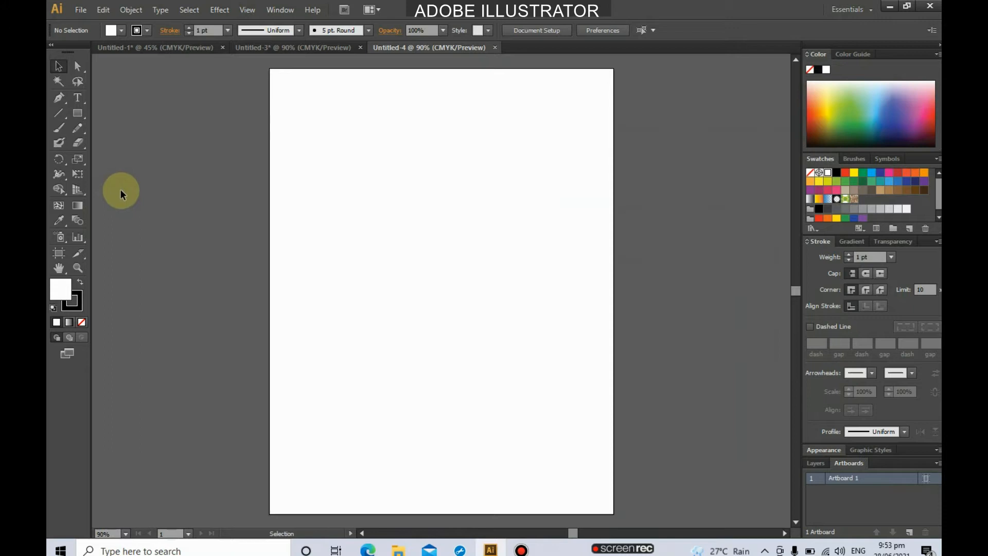
Draw a rectangle about 132 by 119 pt in the artboard's upper-left area and set its stroke weight to 9 pt.
left_click(84, 111)
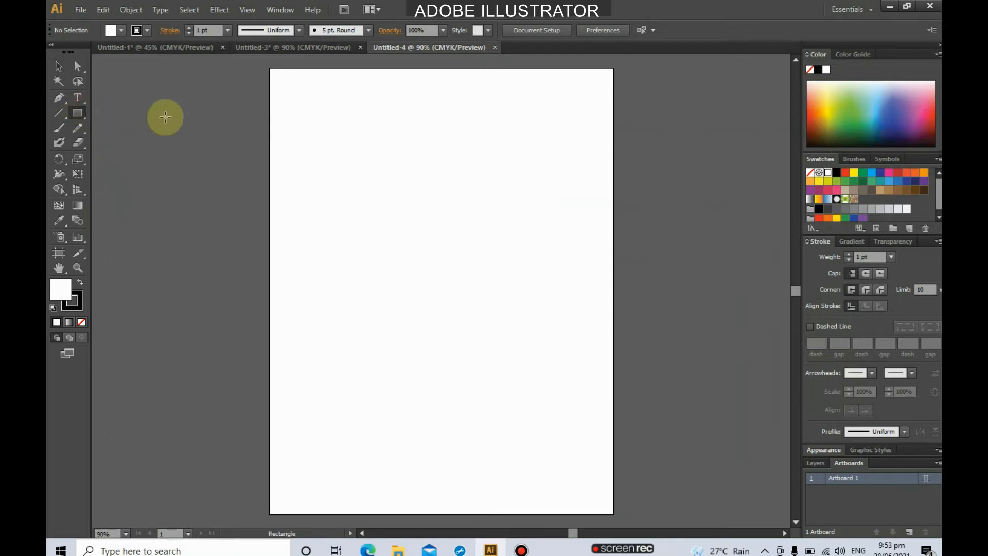
left_click_drag(324, 137, 398, 203)
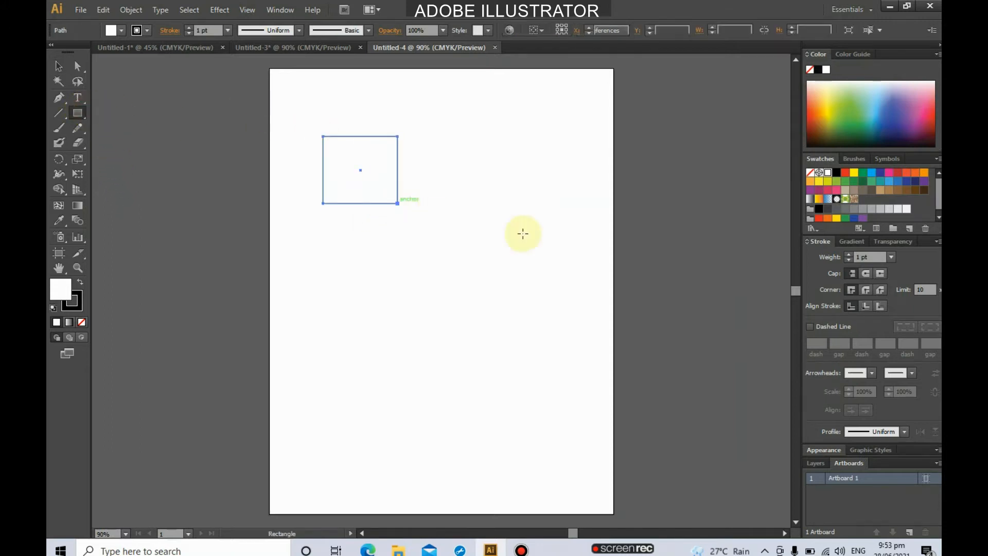
left_click(189, 27)
left_click(189, 27)
left_click(189, 27)
left_click(189, 28)
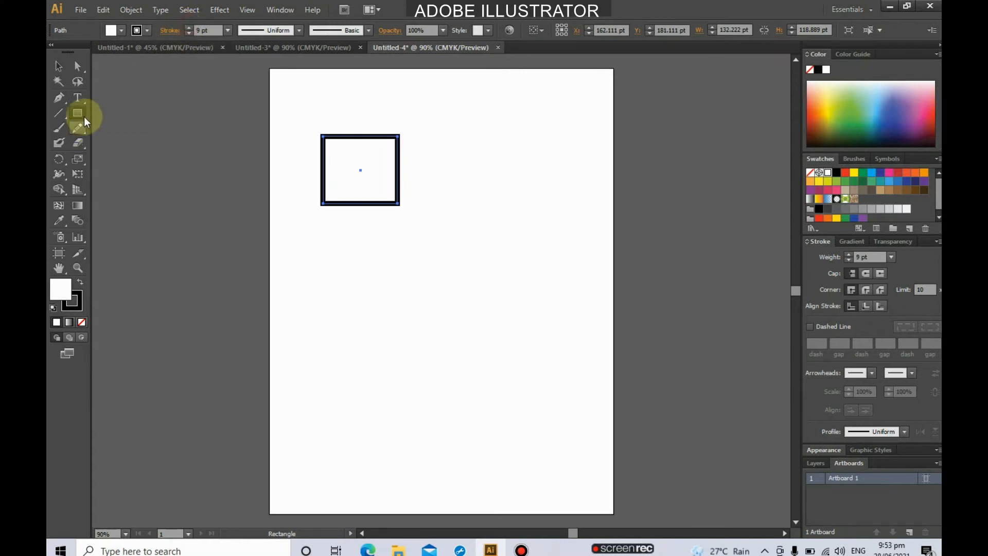
Draw an ellipse about 174 by 183 pt and move it to overlap the rectangle's lower-right corner.
left_click_drag(83, 110, 133, 142)
left_click_drag(387, 190, 488, 295)
left_click(59, 66)
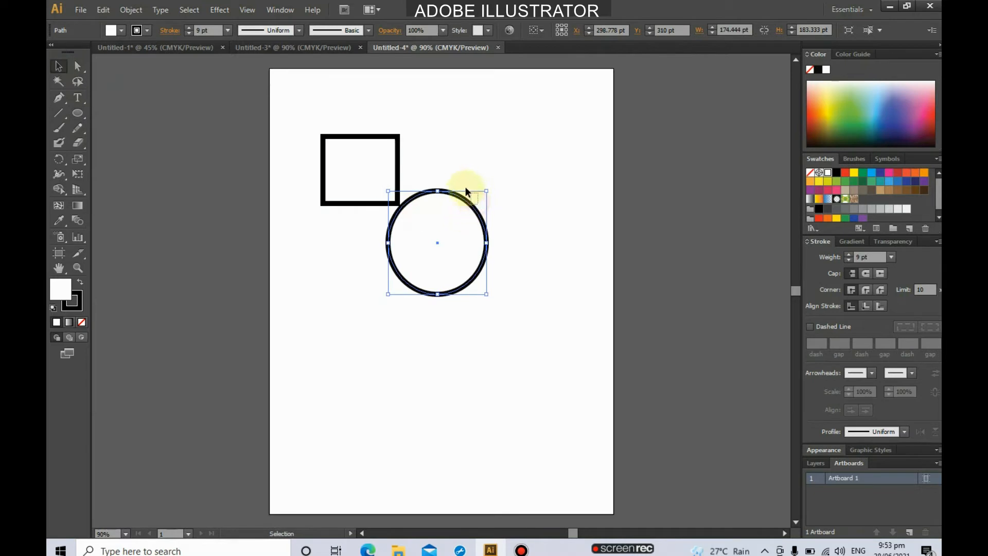
left_click_drag(466, 208, 441, 181)
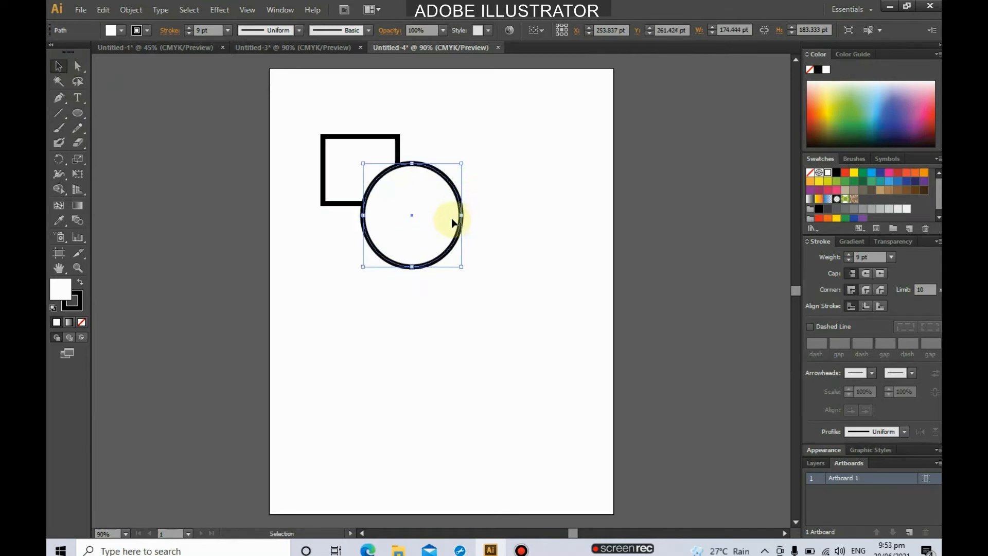
Draw a slightly rotated hexagon about 183 by 169 pt and place it overlapping the rectangle and the ellipse.
left_click(80, 111)
left_click_drag(83, 109, 134, 157)
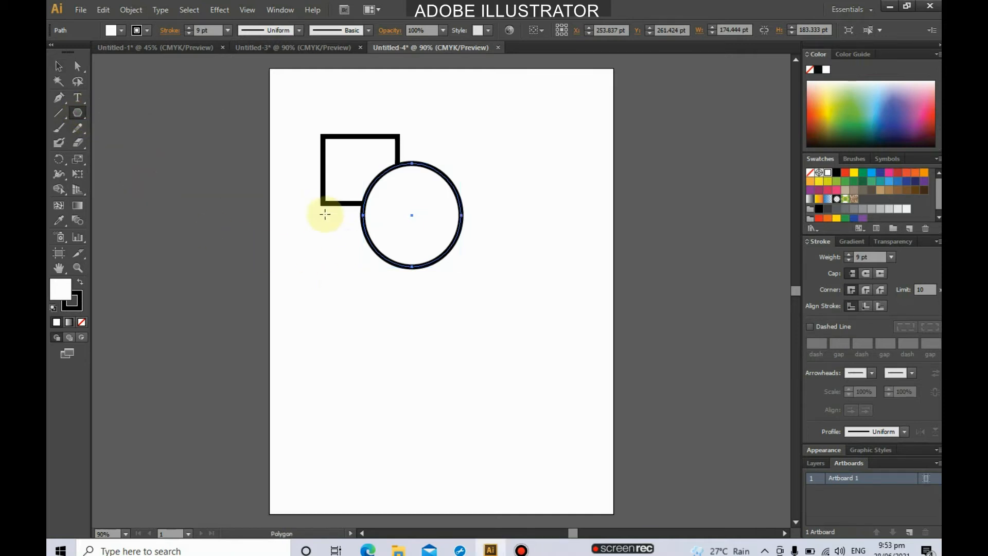
mouse_move(301, 194)
left_mouse_down()
mouse_move(340, 249)
mouse_move(335, 236)
left_mouse_up()
left_click(60, 67)
left_click_drag(263, 172, 294, 206)
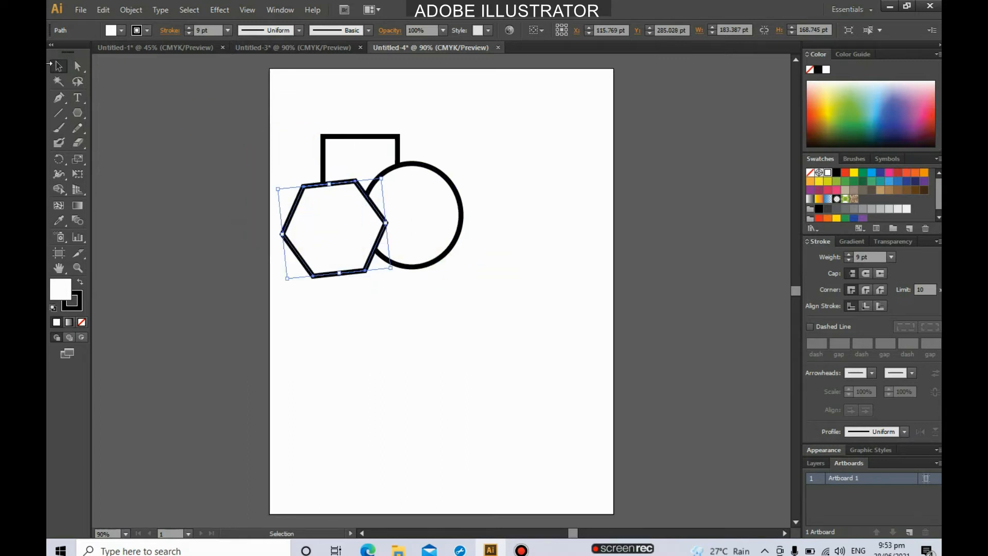
Select the rectangle, ellipse and hexagon together and move them down and right to the middle of the artboard.
left_click_drag(167, 91, 483, 326)
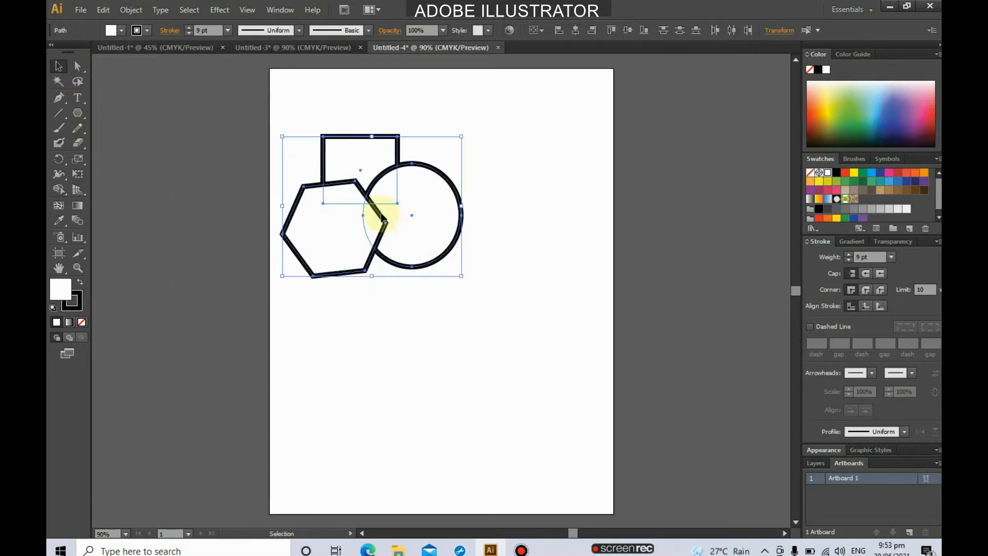
left_click_drag(378, 215, 440, 285)
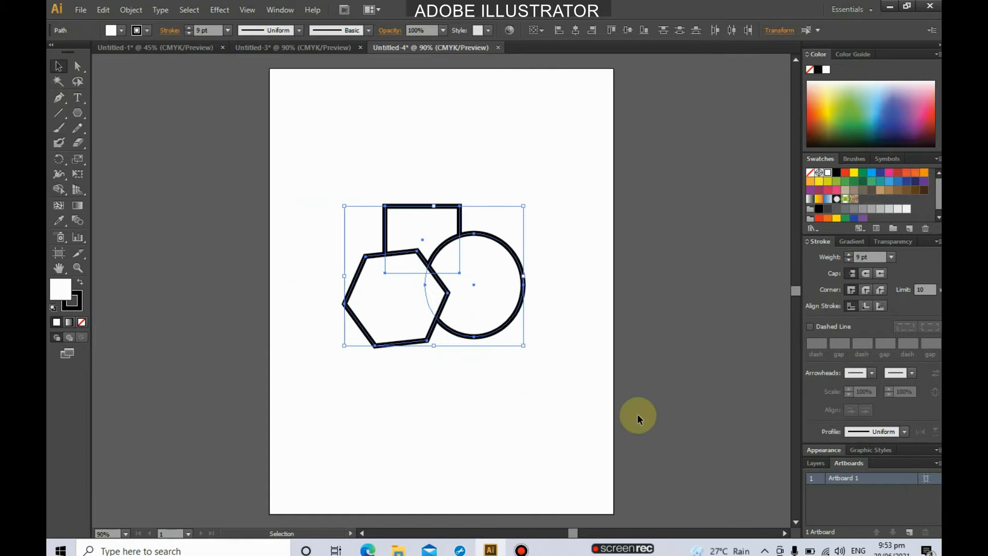
left_click(554, 364)
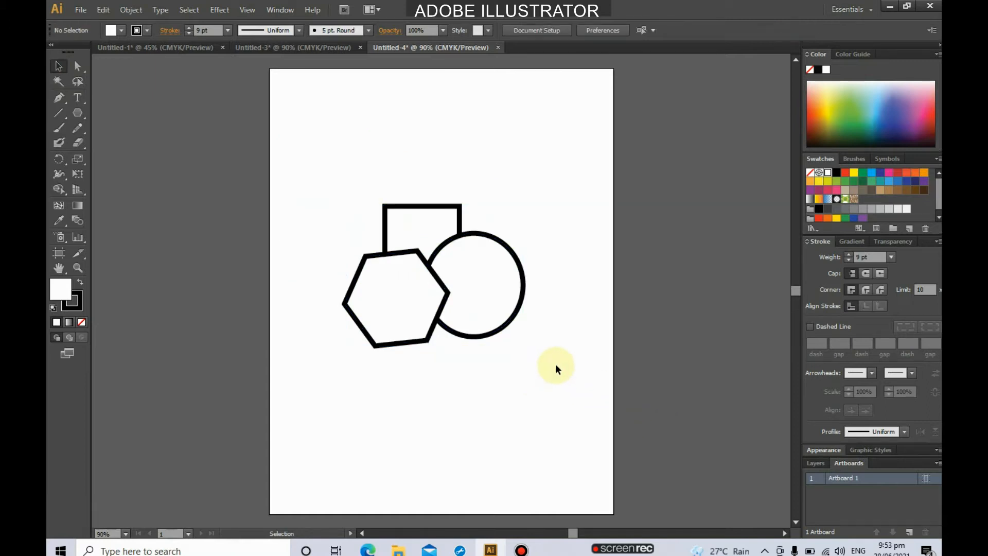
Move the rectangle, ellipse and hexagon apart one by one, and bring them back into an overlapping arrangement.
left_click_drag(452, 217, 466, 160)
left_click_drag(465, 254, 503, 247)
left_click_drag(378, 262, 409, 259)
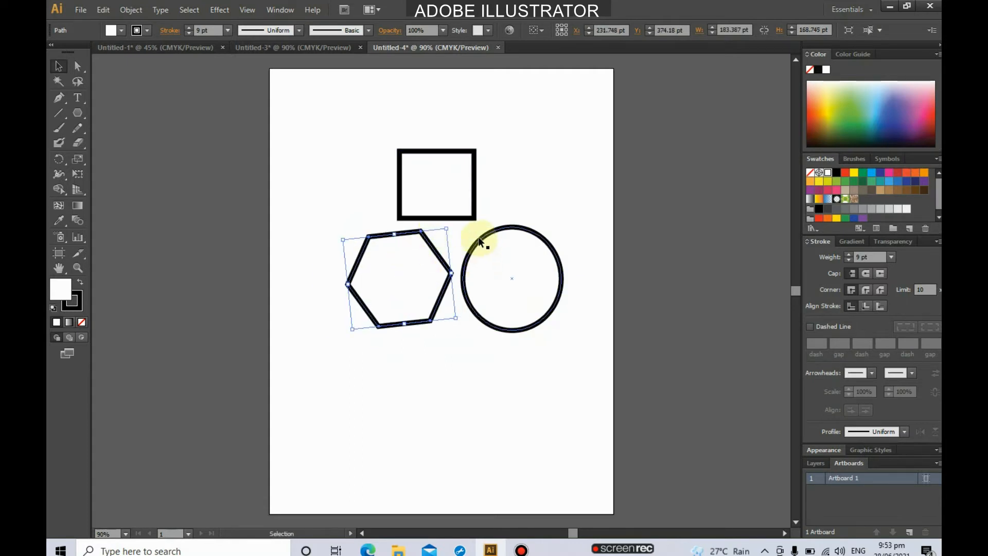
left_click_drag(470, 210, 458, 233)
left_click_drag(504, 284, 451, 273)
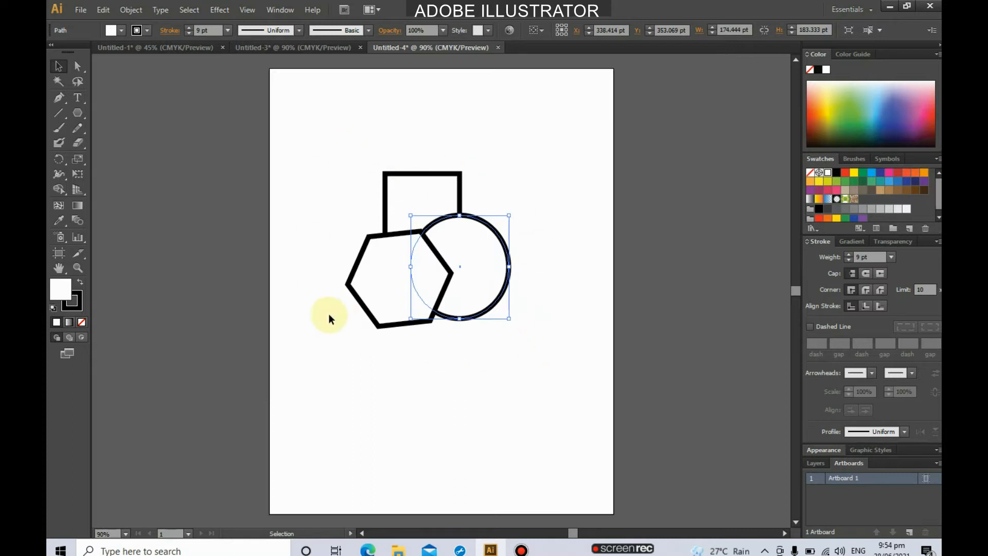
Group the three overlapping shapes and move the group down the artboard and back up as one object.
left_click_drag(291, 135, 533, 366)
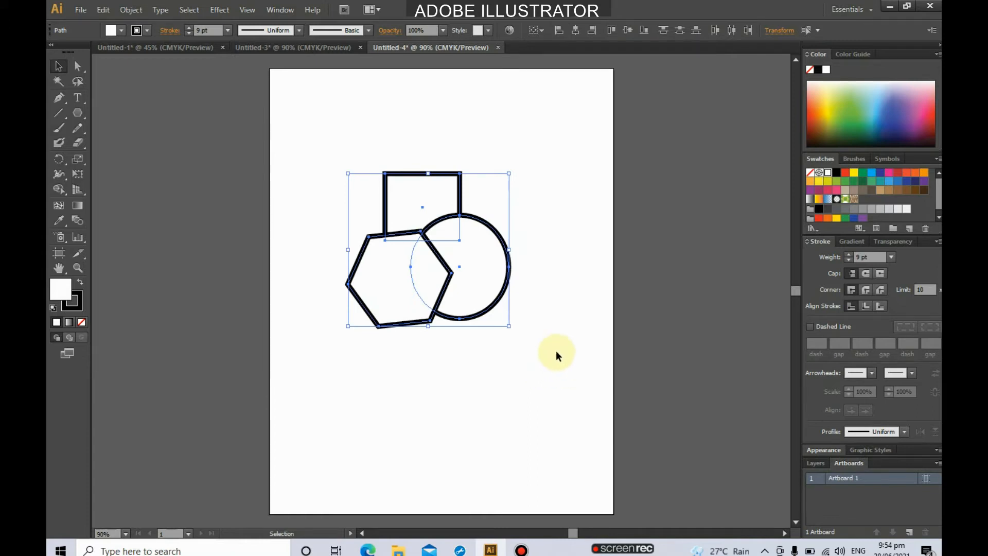
right_click(478, 288)
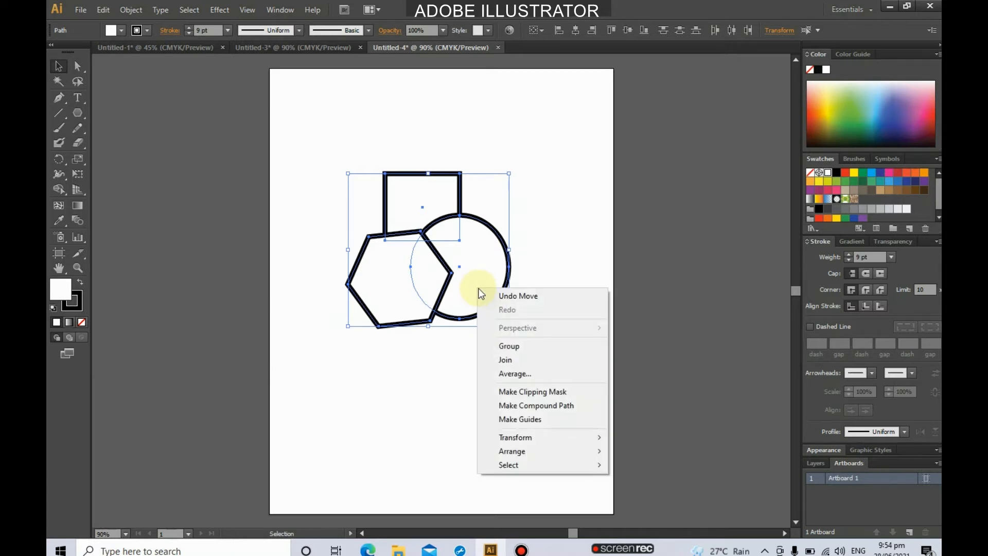
left_click(540, 346)
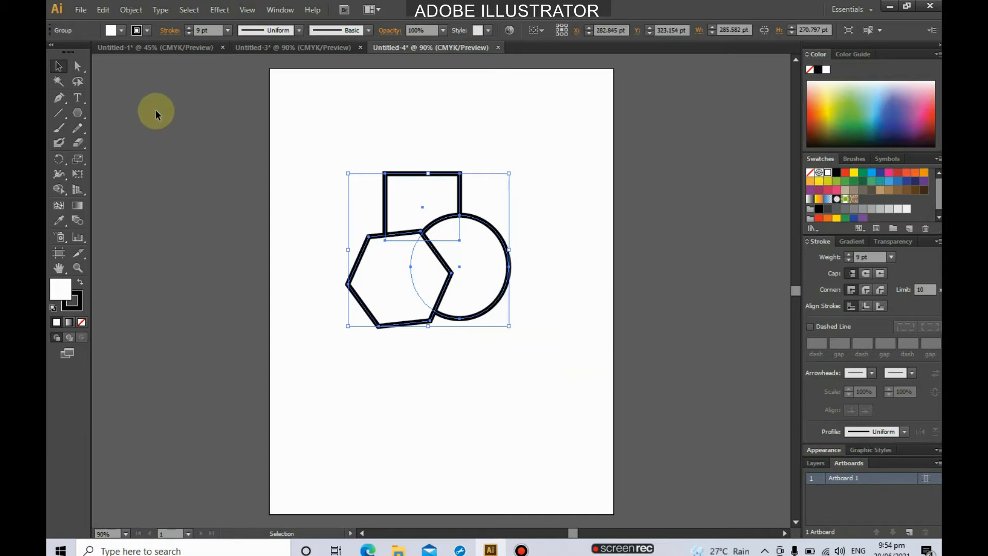
left_click(156, 109)
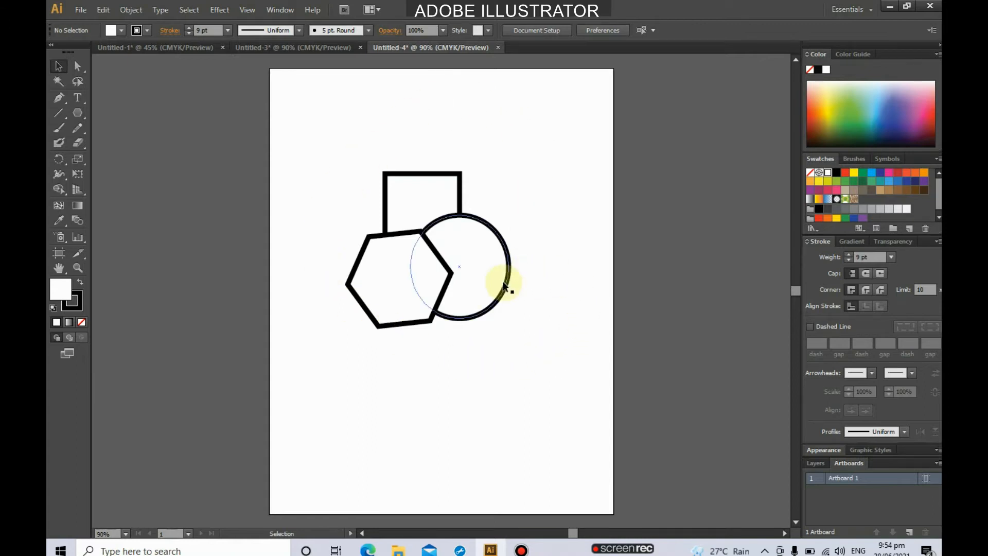
left_click_drag(504, 284, 499, 368)
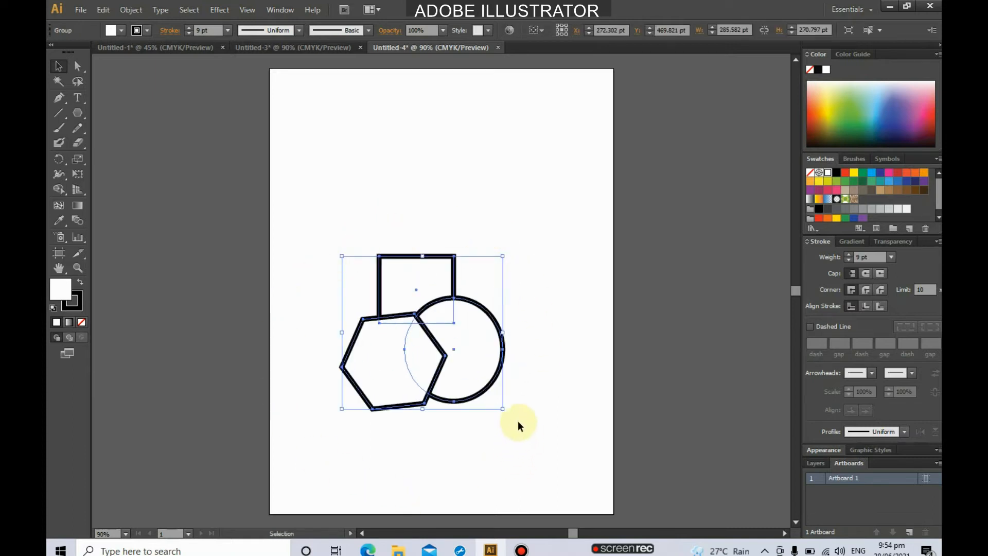
left_click_drag(481, 396, 497, 306)
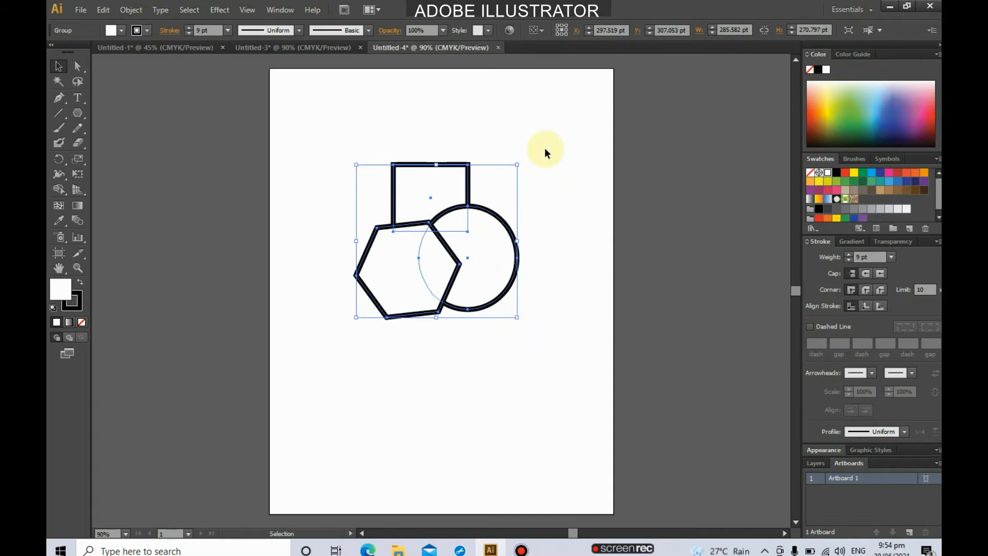
Fill the group with the brown swatch C=30 M=50 Y=75 K=10 and move it up and left.
left_click(113, 30)
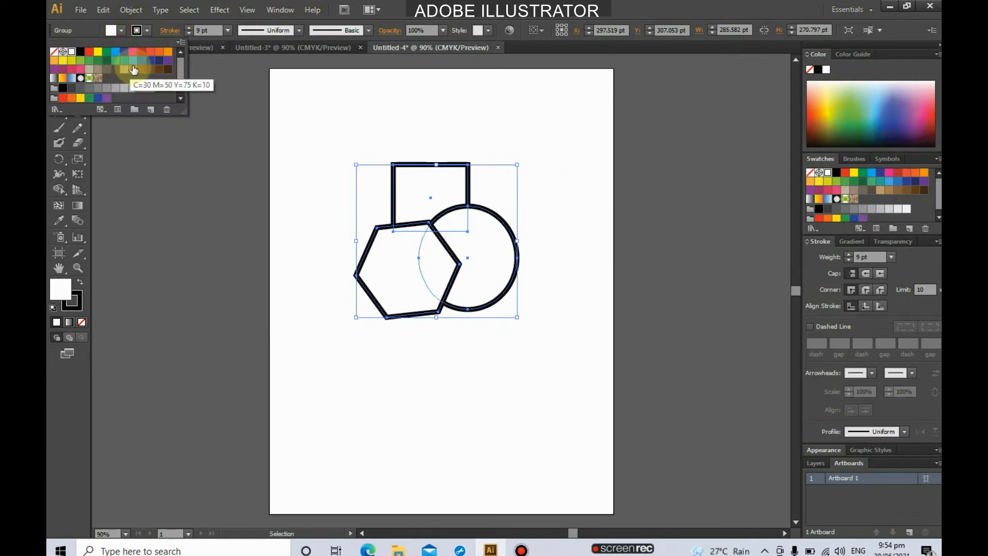
left_click(132, 69)
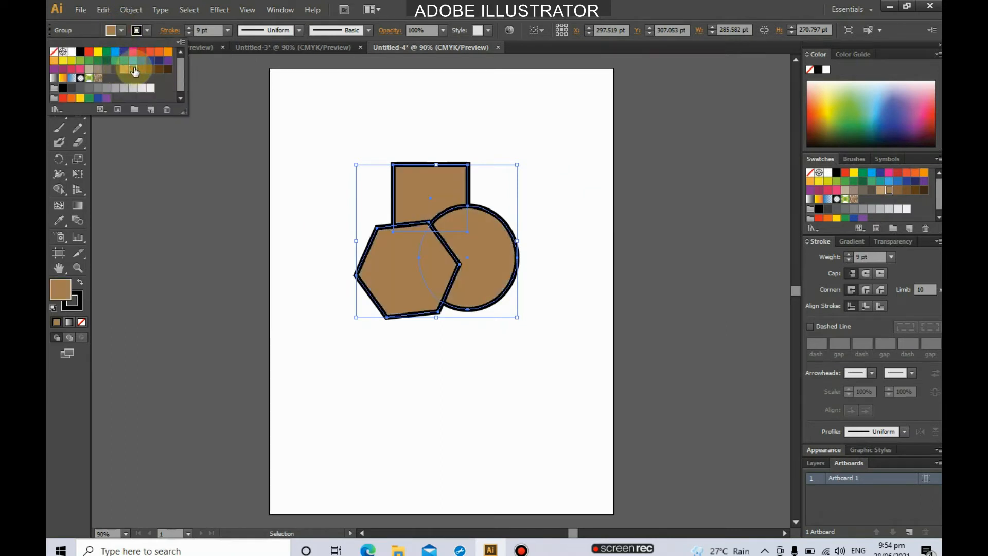
left_click(502, 369)
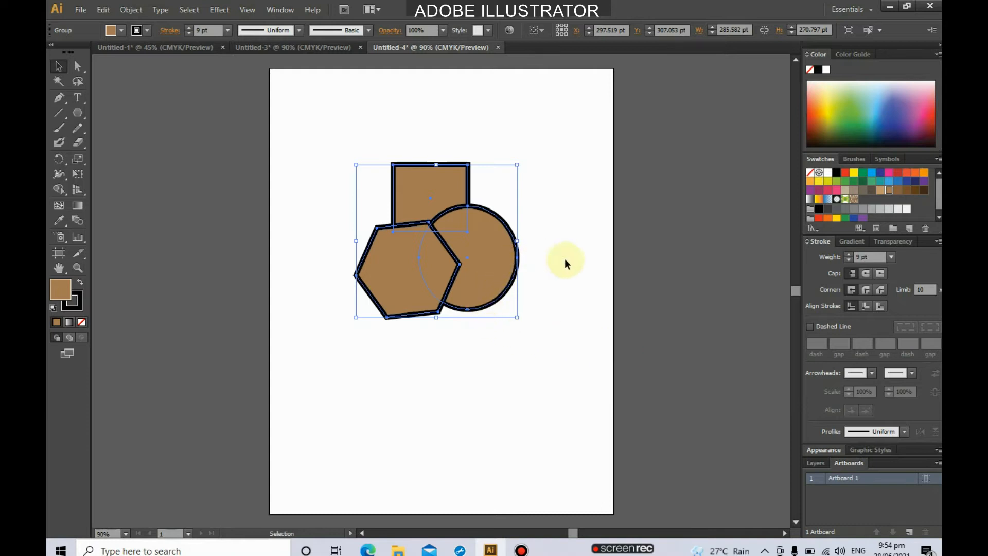
left_click_drag(502, 245, 470, 216)
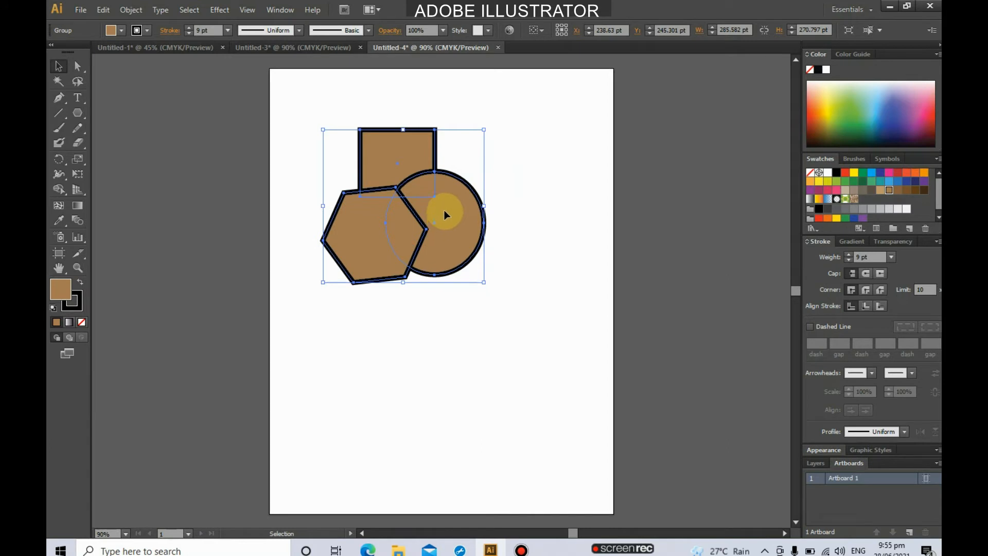
Ungroup the brown shapes, move them apart individually, and reposition them so the hexagon and ellipse overlap the rectangle.
right_click(446, 209)
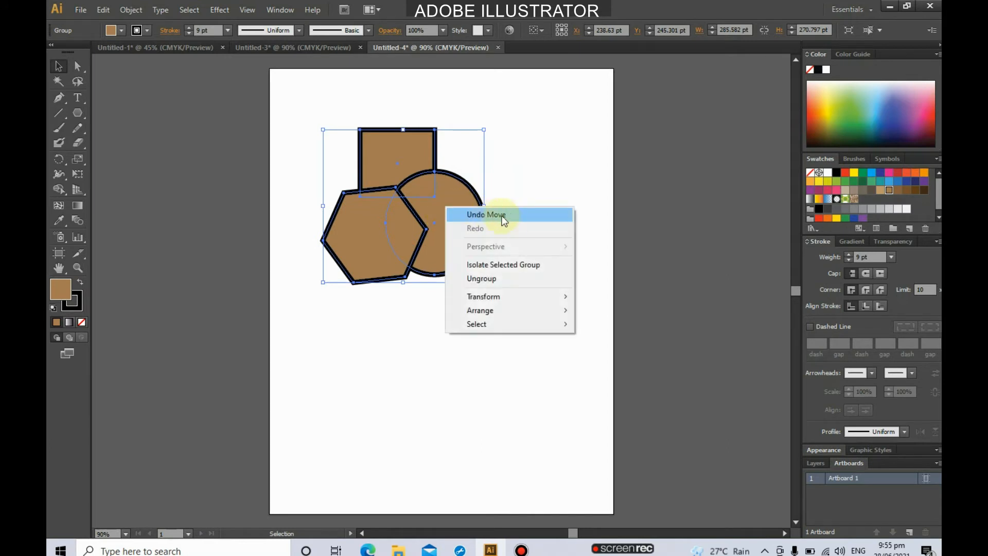
left_click(504, 282)
left_click(496, 247)
left_click_drag(478, 240, 522, 298)
left_click_drag(406, 267, 341, 322)
left_click_drag(415, 204, 471, 192)
left_click_drag(368, 289, 445, 206)
left_click_drag(503, 283, 505, 211)
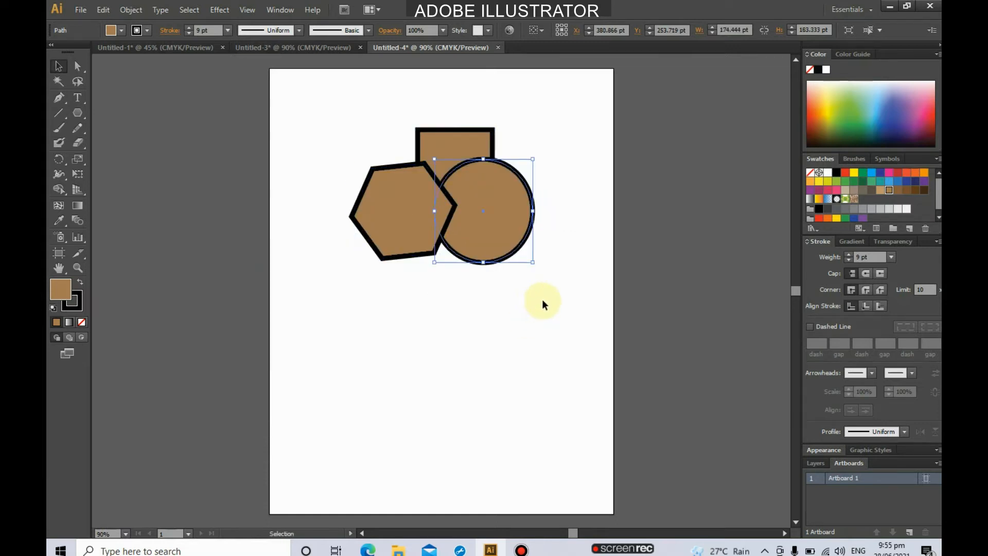
Group all three brown shapes again and move the group slightly up toward the artboard's upper edge.
left_click_drag(325, 100, 567, 291)
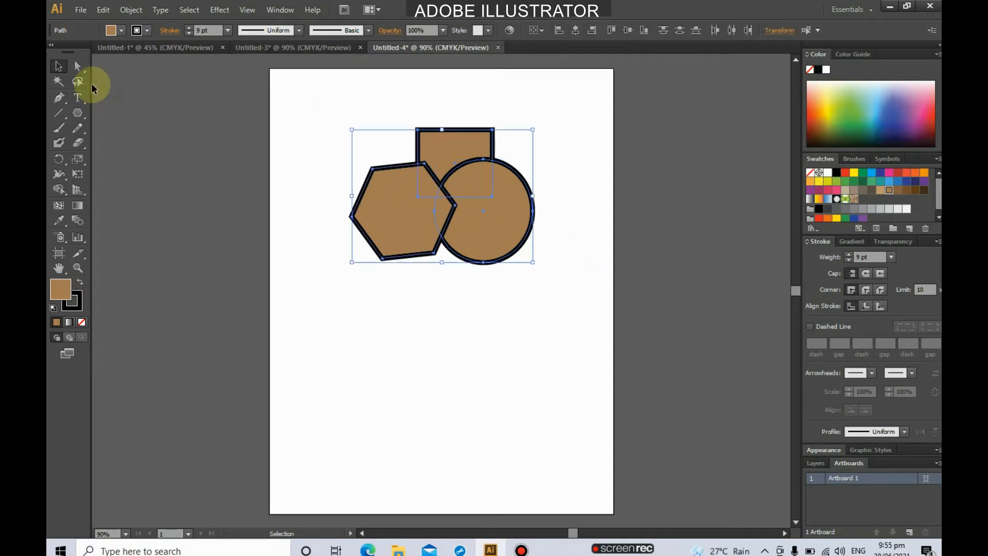
left_click(59, 65)
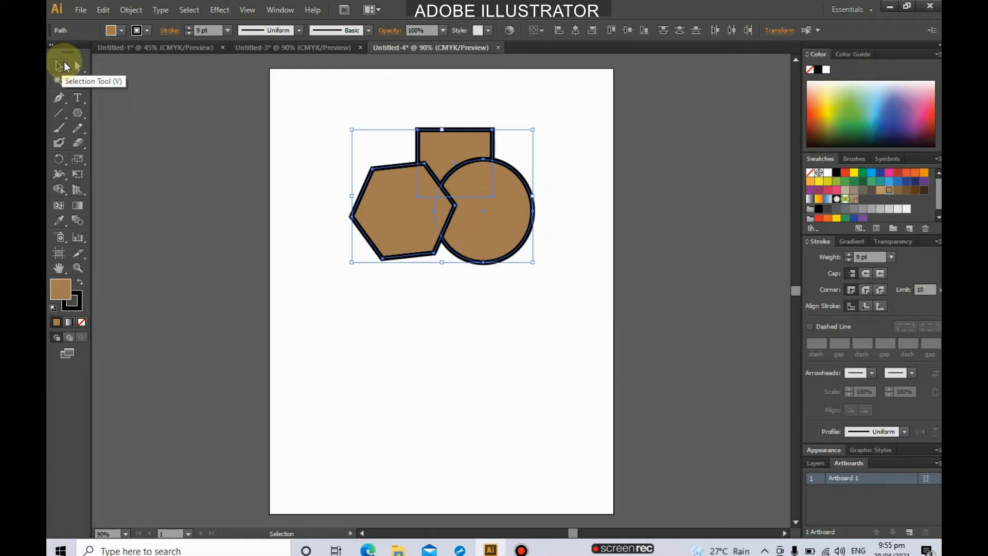
right_click(480, 210)
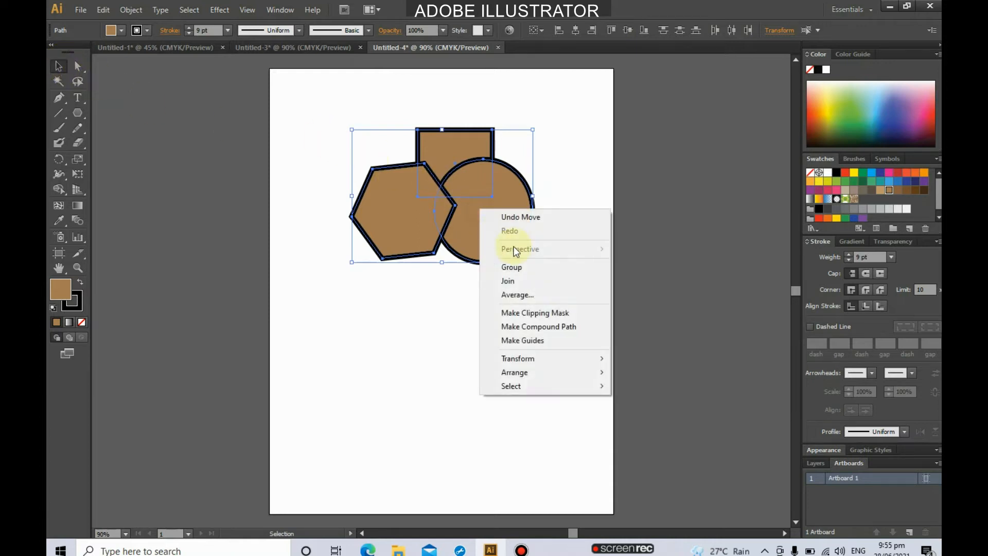
left_click(564, 270)
left_click_drag(508, 230, 506, 204)
Ungroup the brown shapes, select all three and group them once more.
right_click(506, 205)
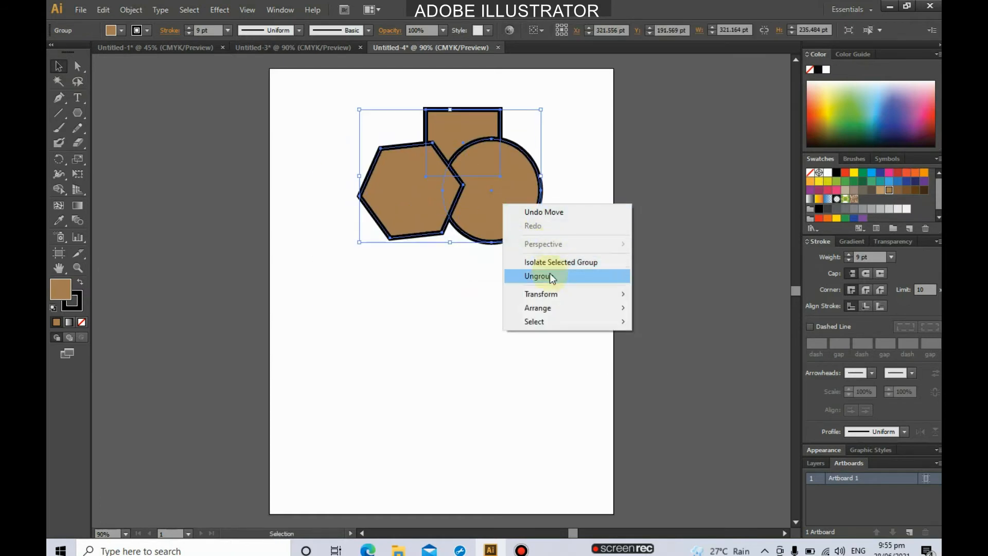
left_click(550, 274)
left_click(542, 319)
left_click(505, 213)
left_click(530, 298)
left_click_drag(331, 100, 597, 348)
right_click(507, 209)
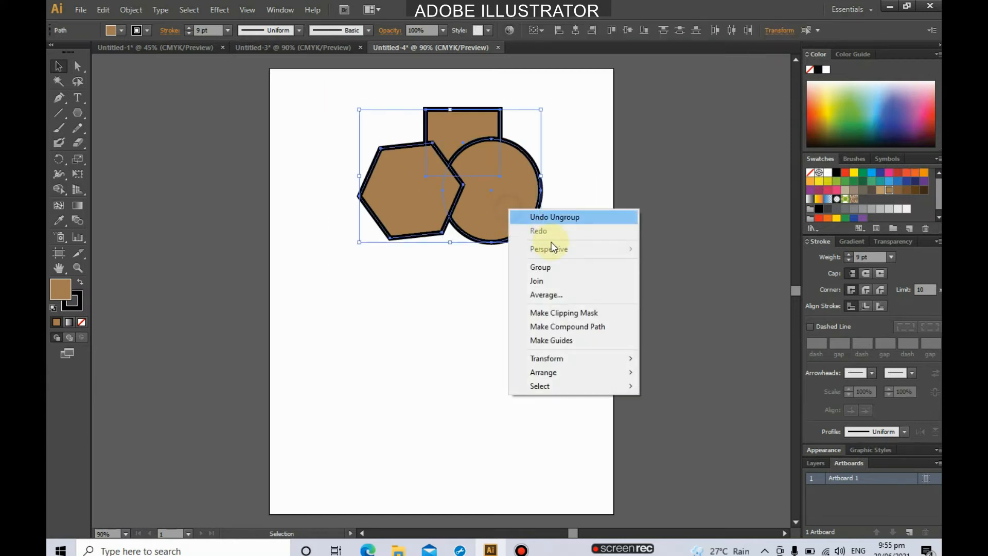
left_click(566, 271)
left_click(526, 304)
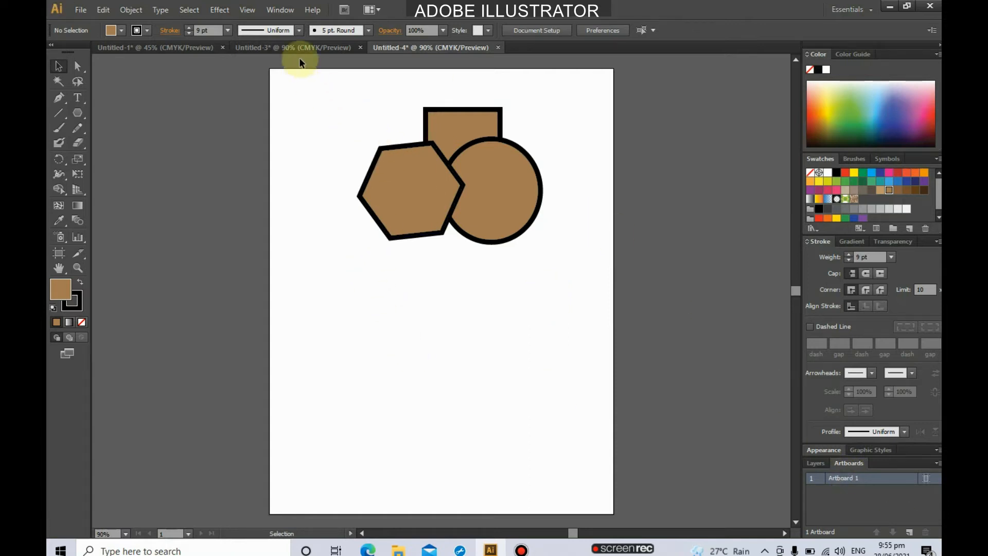
Show the Pathfinder options and place them beside the grouped shapes.
left_click(288, 11)
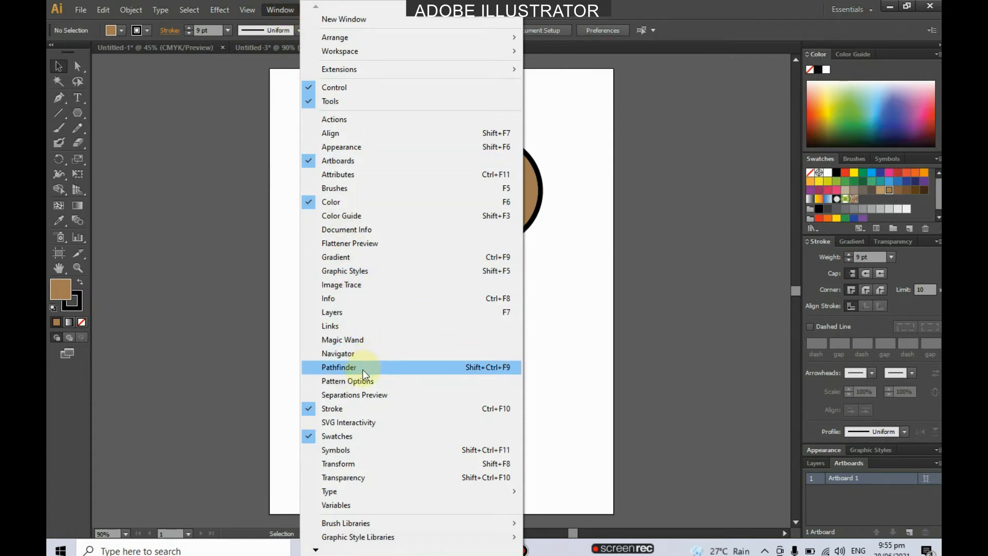
left_click(575, 286)
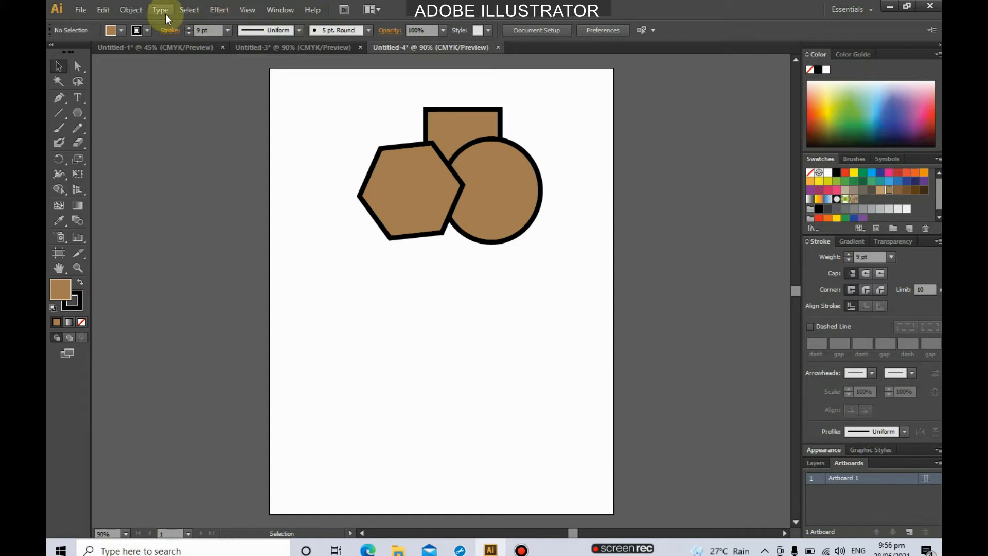
left_click(277, 11)
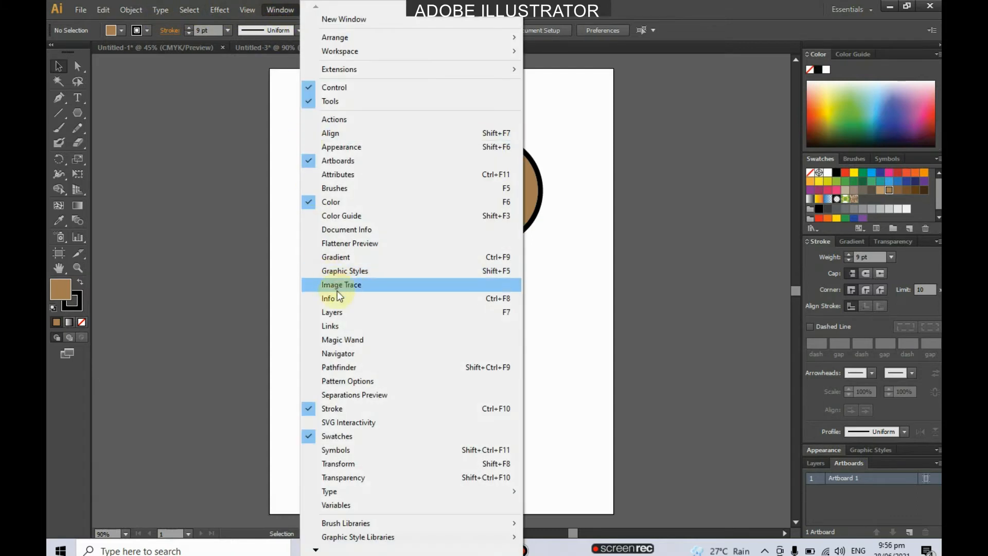
left_click(366, 368)
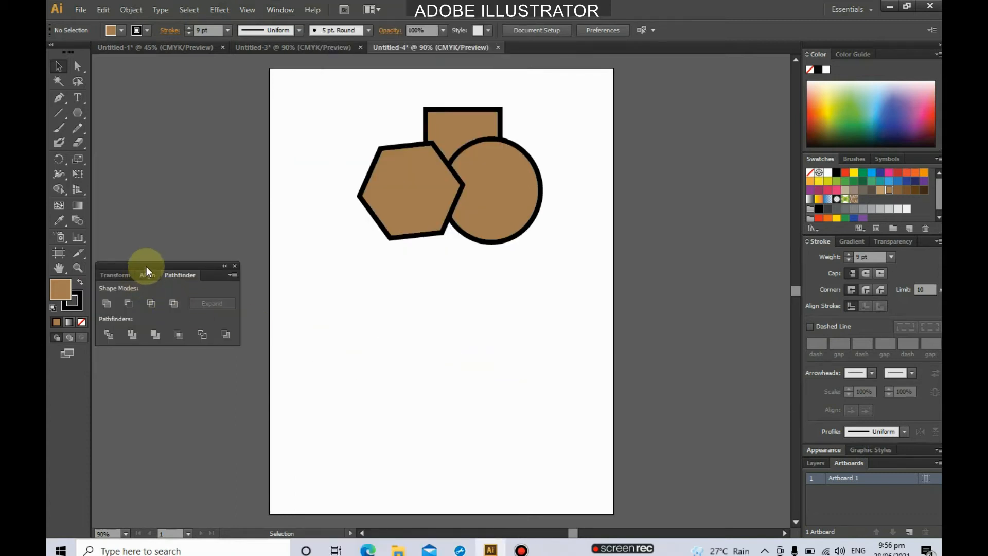
left_click_drag(152, 263, 216, 132)
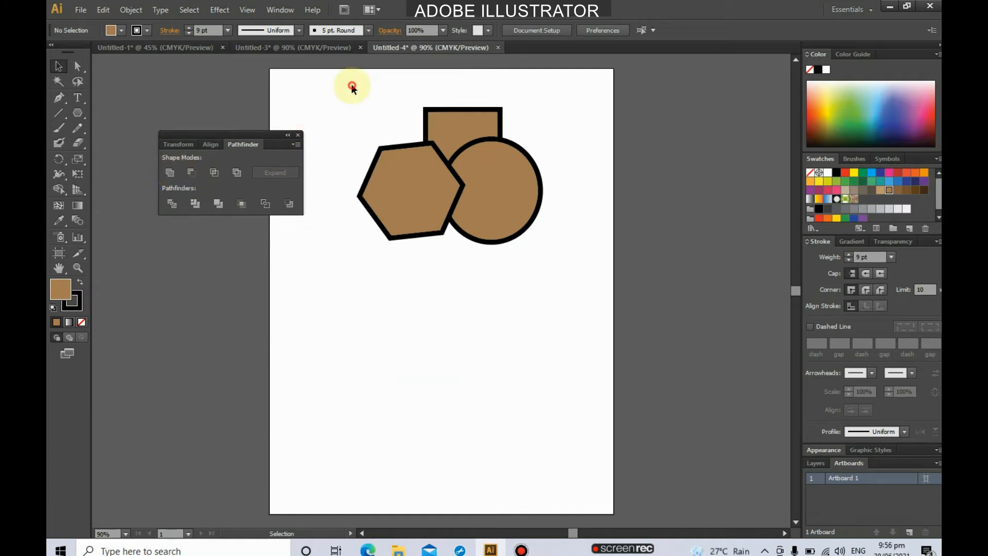
Try merging the grouped shapes into a single shape with Pathfinder's Unite mode, and undo the merge.
left_click_drag(342, 85, 520, 216)
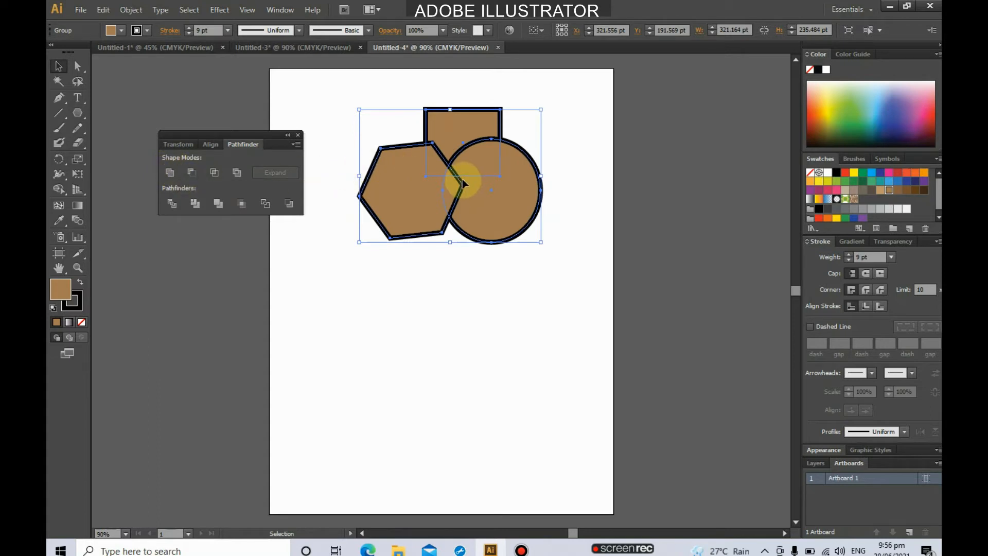
left_click(170, 173)
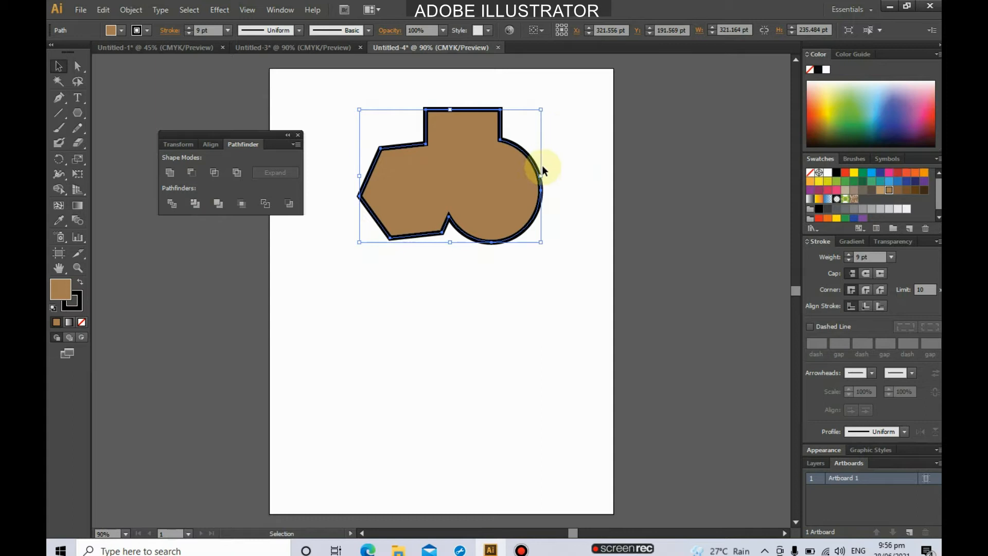
key("a")
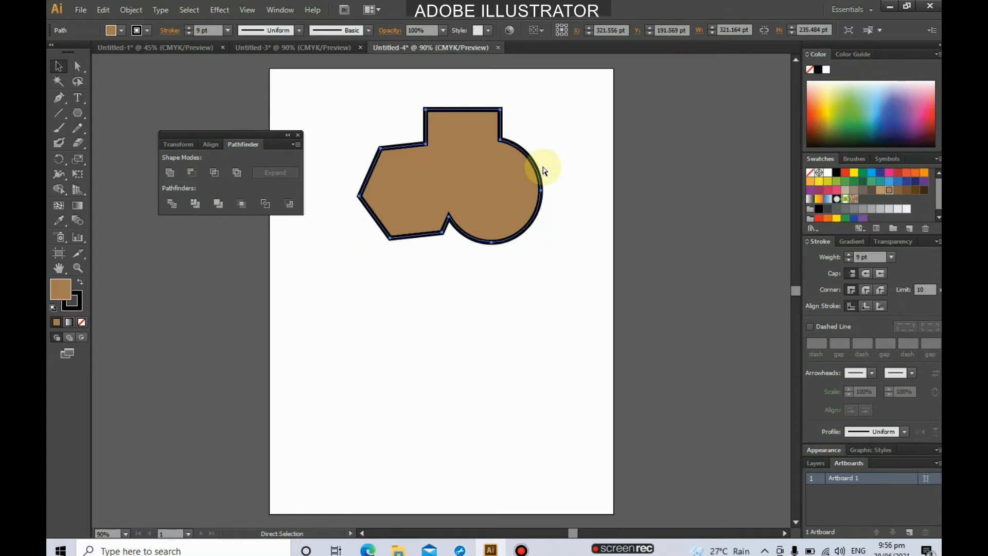
key("ctrl+z")
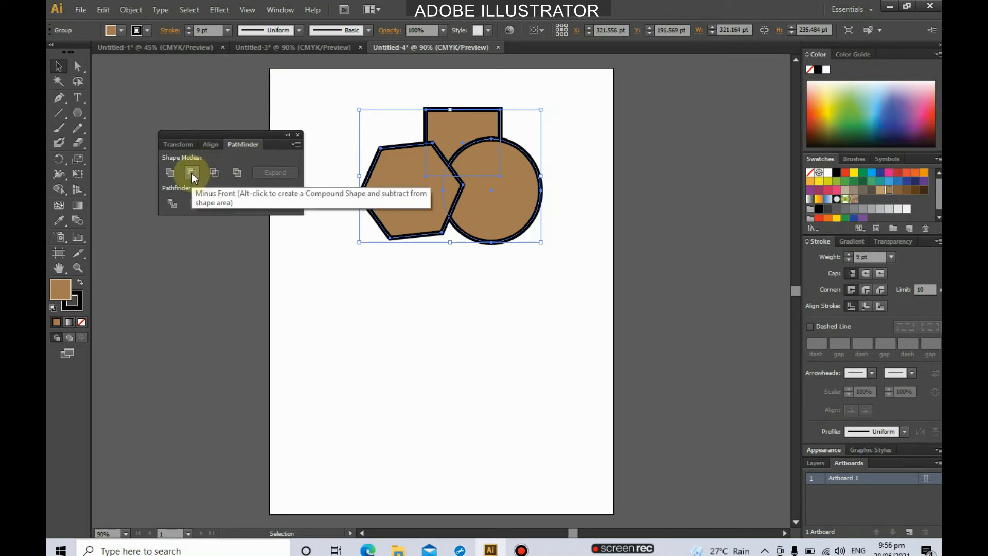
Subtract the hexagon and ellipse from the rectangle behind them with Pathfinder's Minus Front mode.
left_click(422, 294)
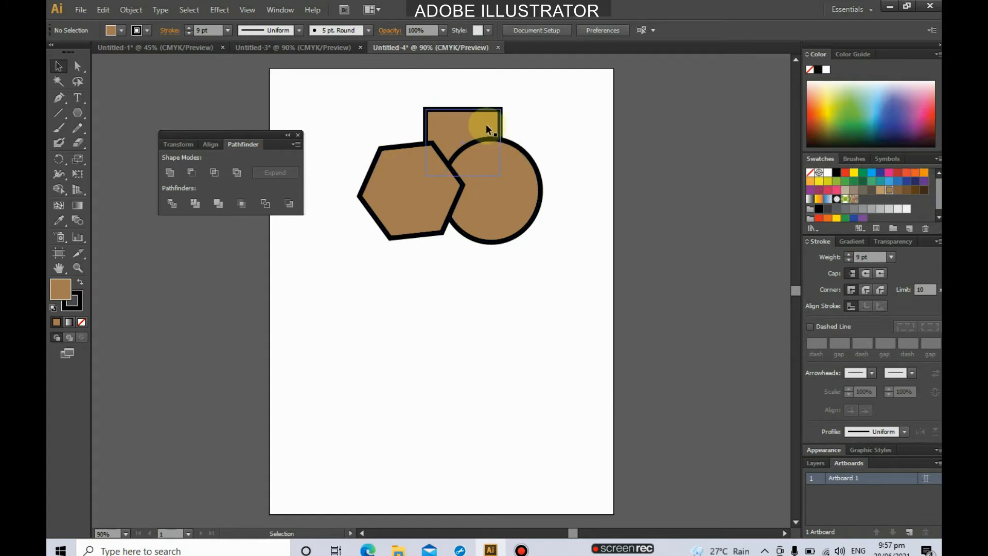
left_click_drag(336, 87, 557, 252)
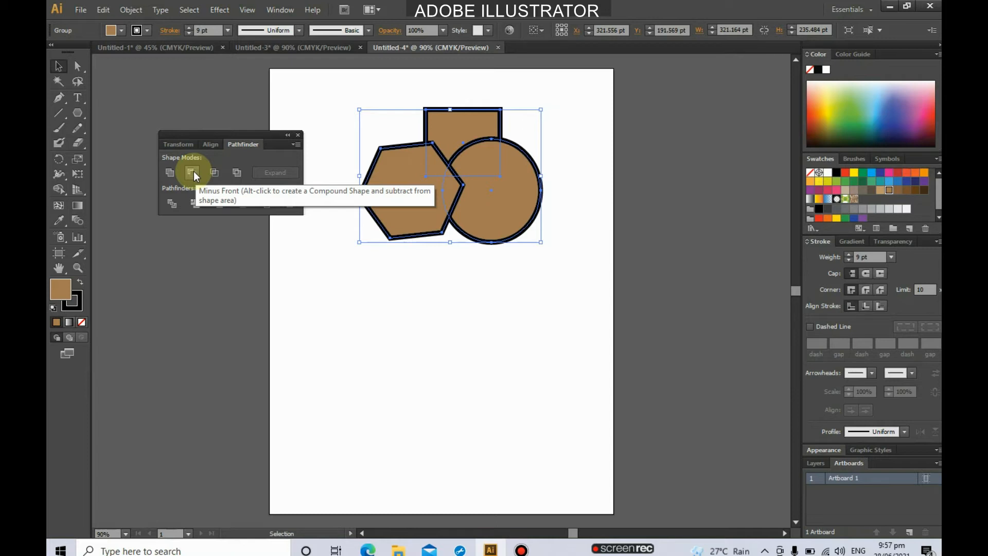
left_click(194, 170)
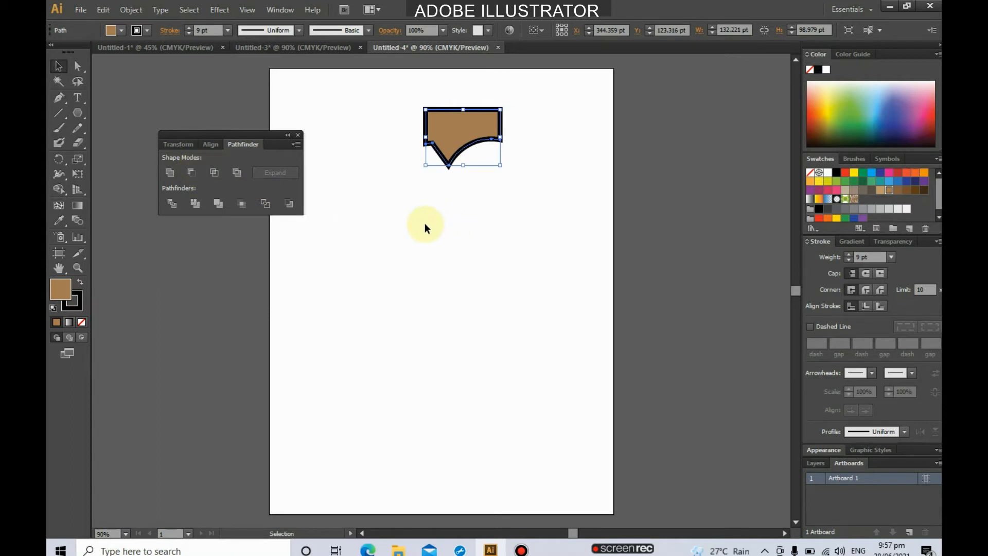
Undo the Minus Front subtraction, try it once more on the grouped shapes, and undo it again.
key("ctrl+z")
key("v")
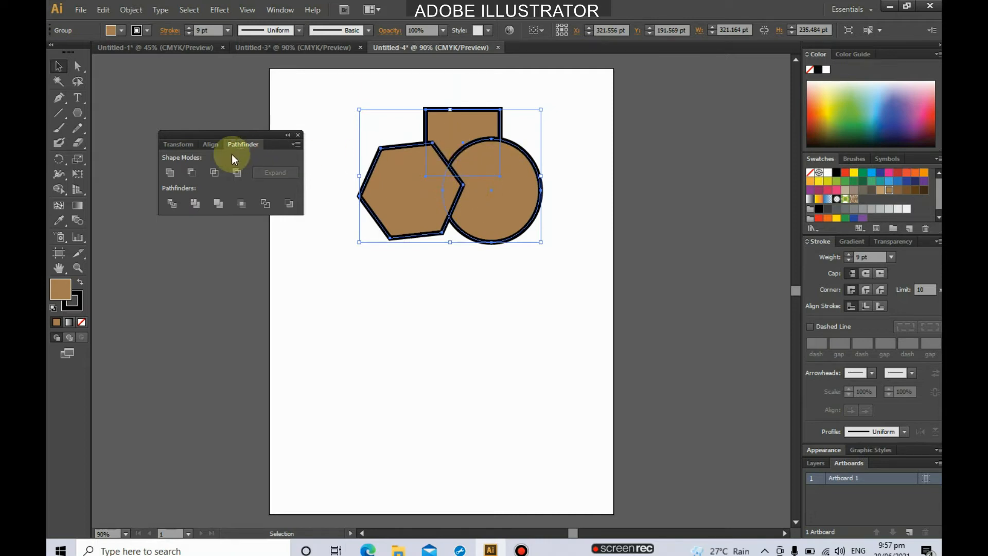
left_click(197, 174)
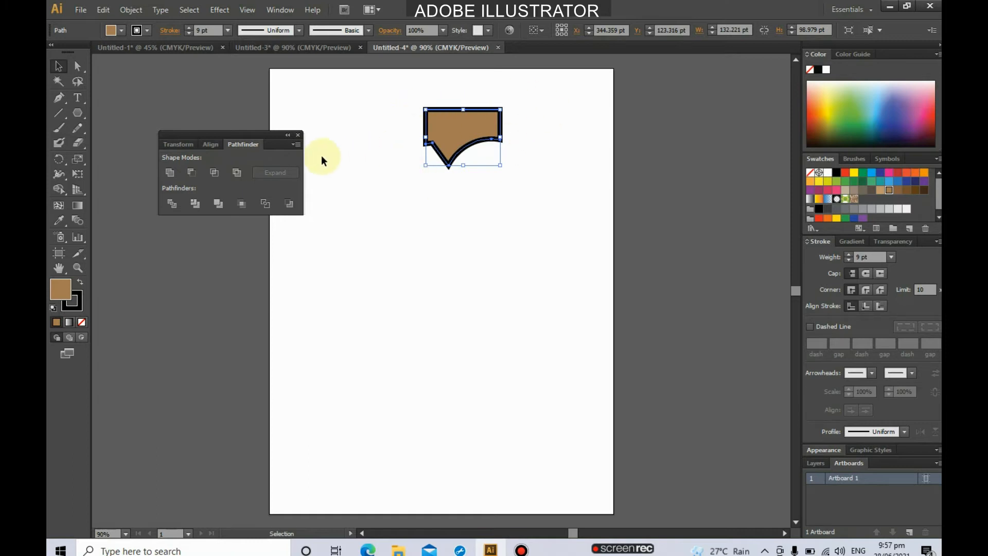
key("ctrl+z")
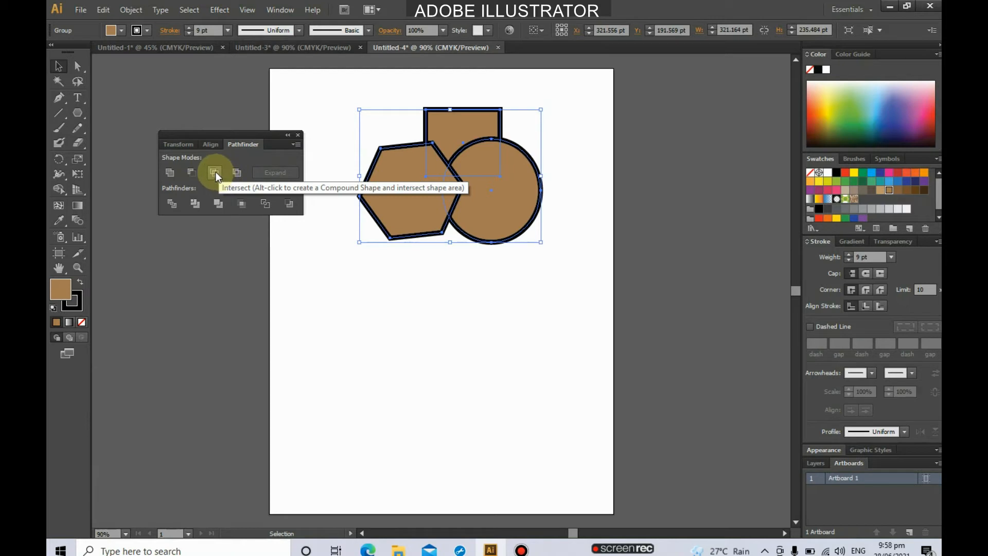
Try Pathfinder's Intersect and Exclude modes on the grouped shapes, undoing each result.
left_click(215, 174)
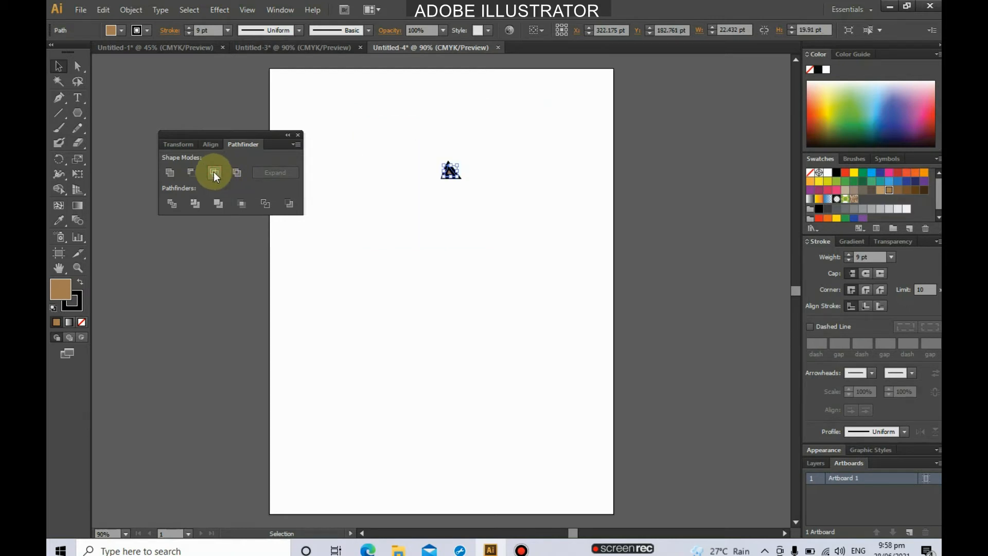
key("ctrl+z")
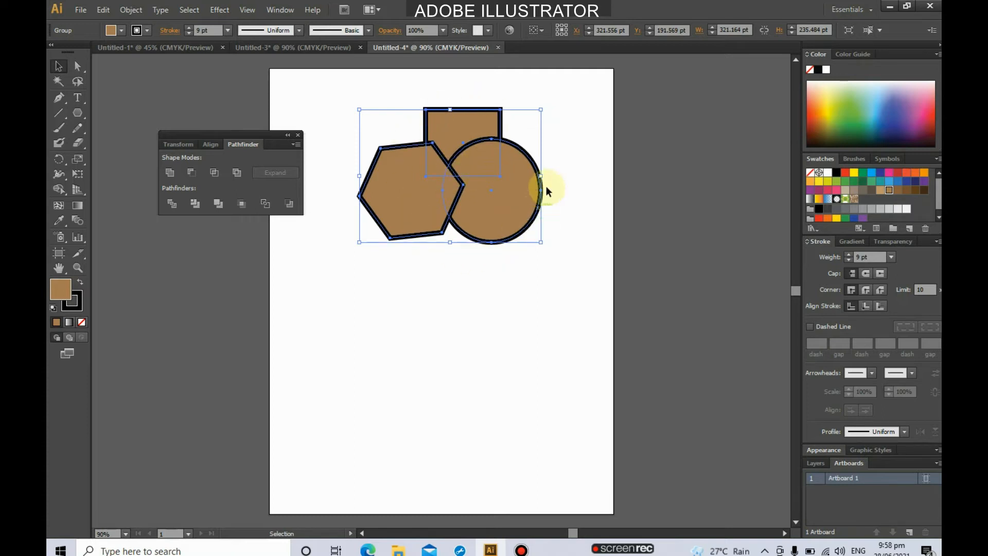
left_click(214, 172)
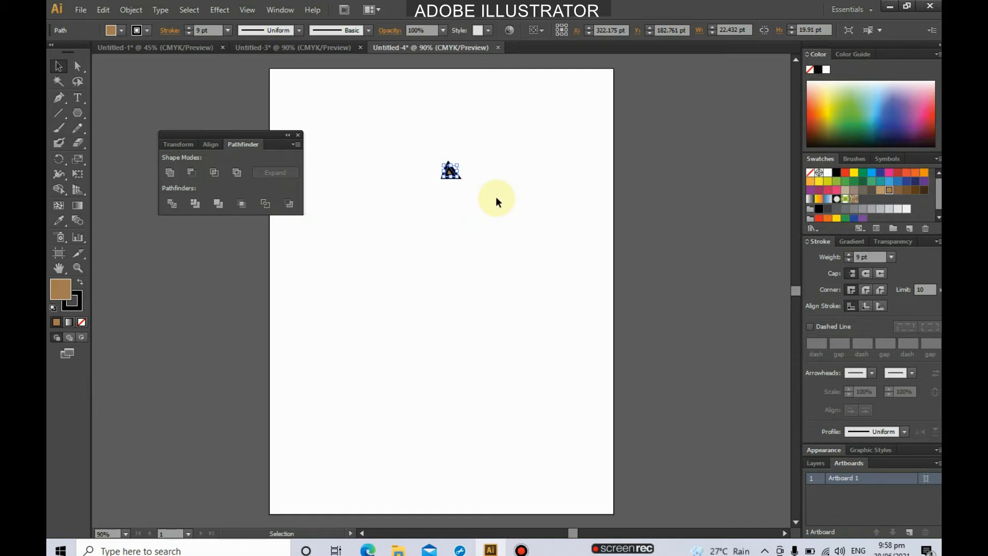
key("ctrl+z")
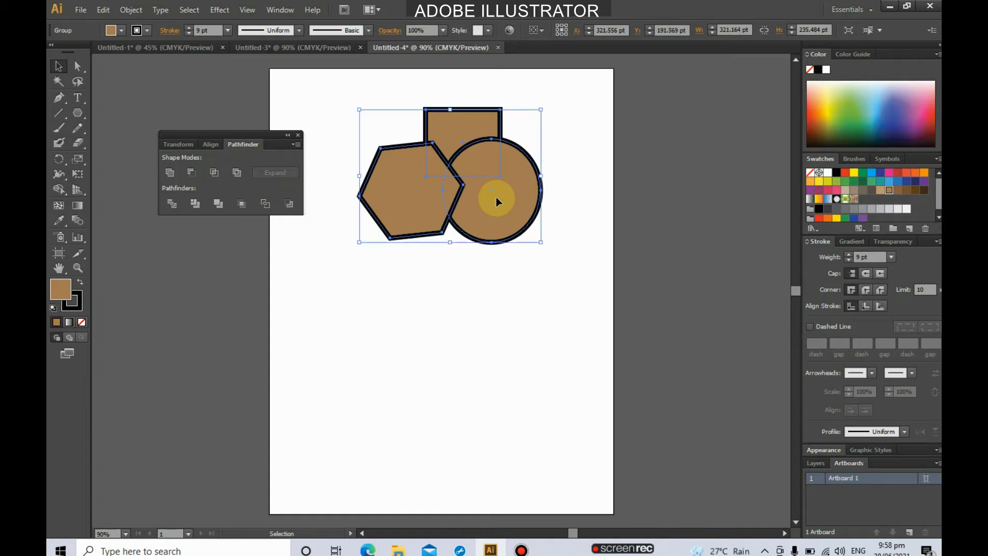
left_click(237, 171)
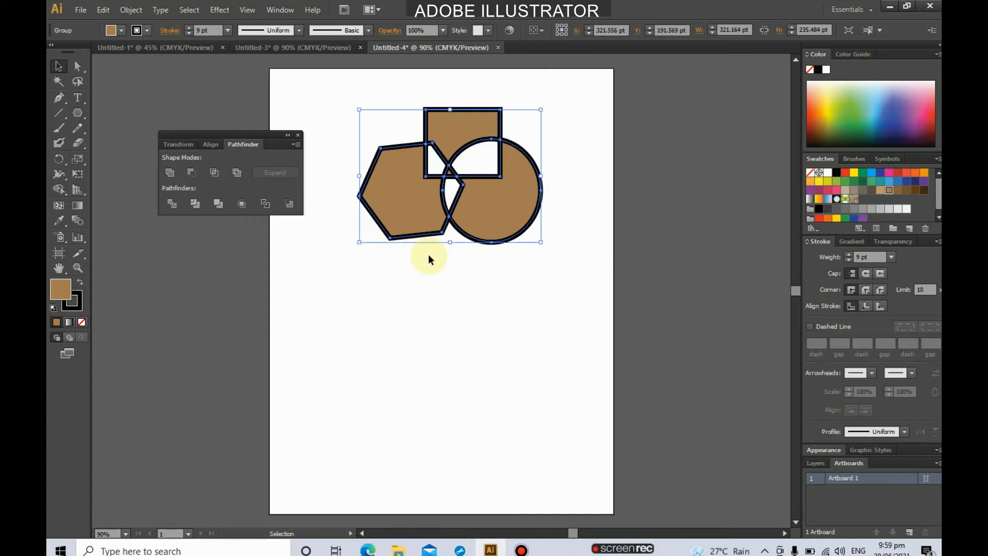
key("ctrl+z")
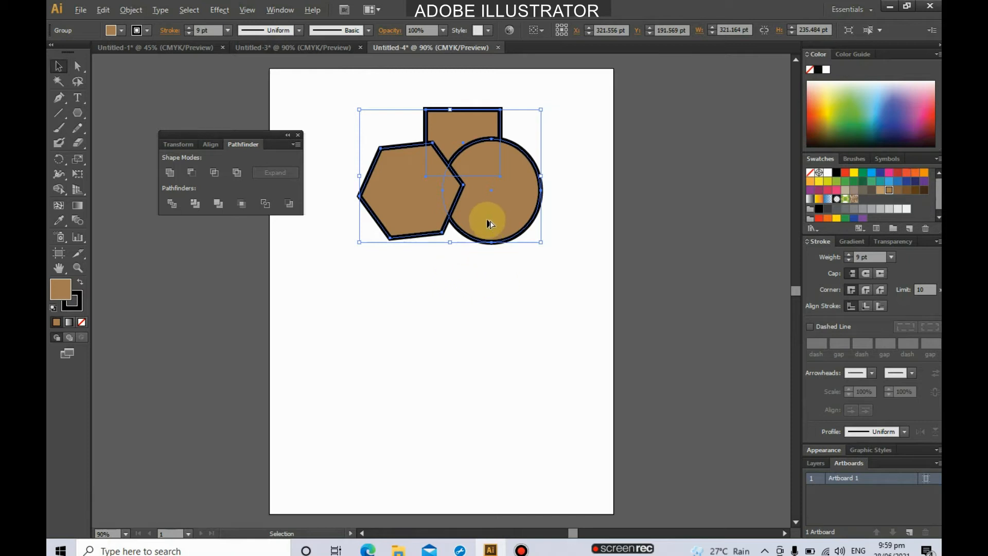
Duplicate the grouped shapes directly below the original on the artboard, close the Pathfinder options and deselect the copy.
left_click_drag(485, 220, 487, 429)
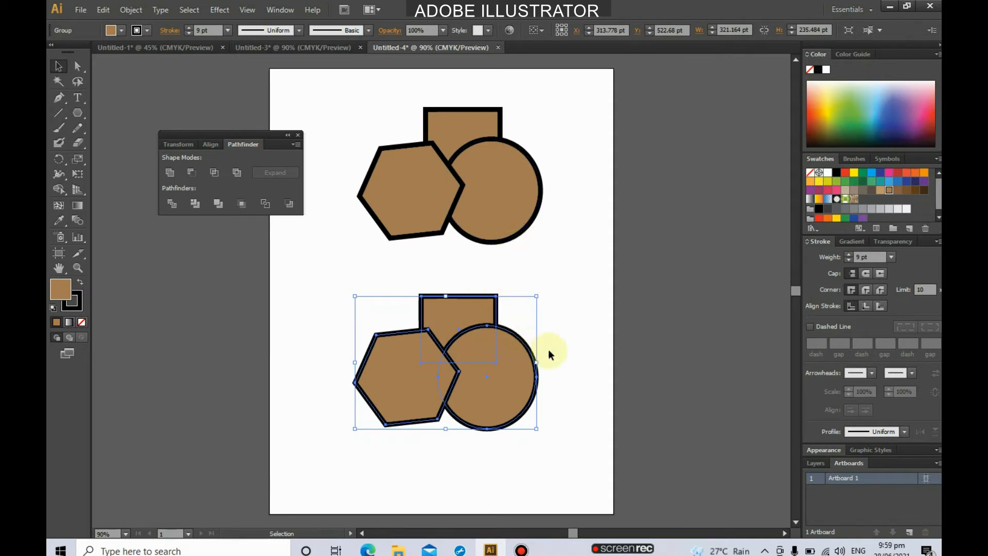
left_click(298, 136)
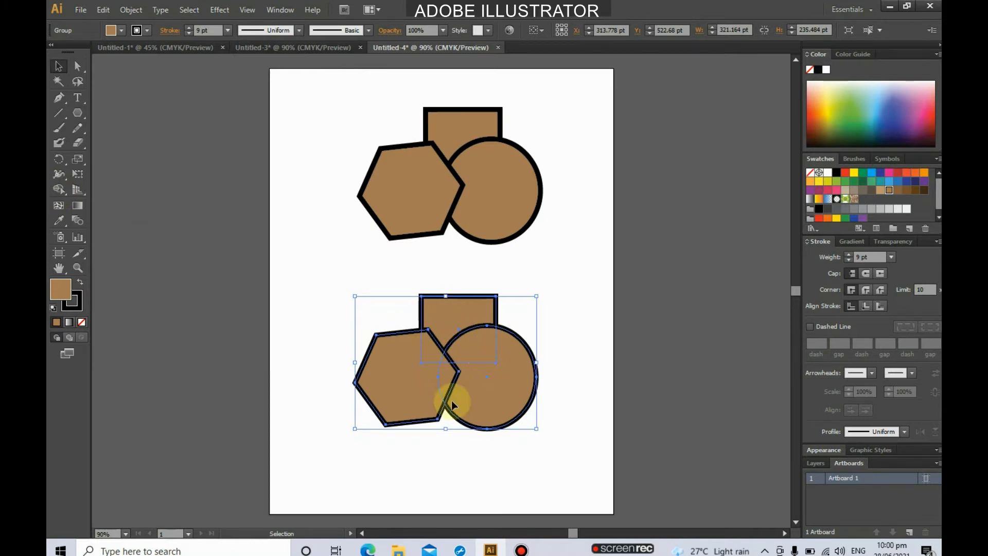
left_click(531, 278)
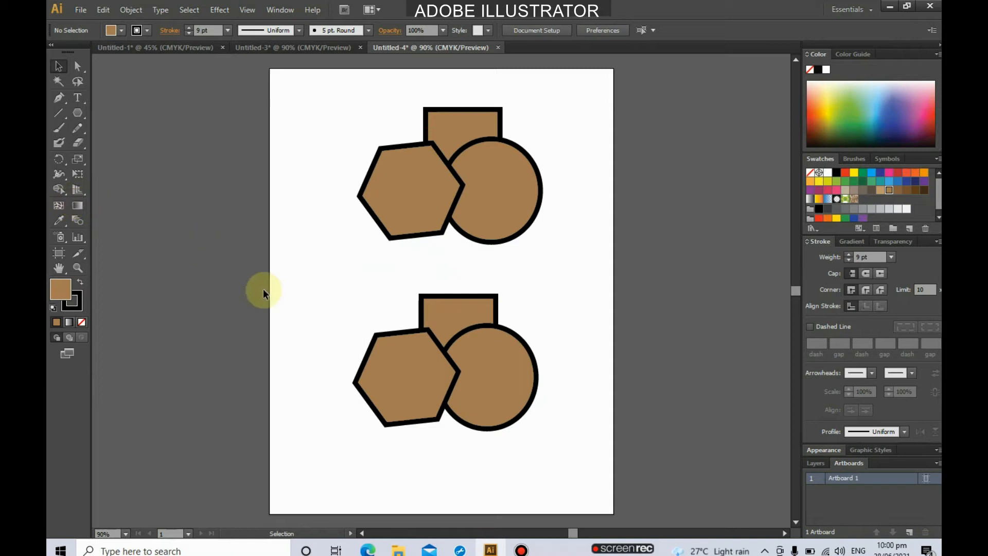
Try merging the hexagon and rectangle of the lower group with the Shape Builder tool, and undo the merge.
left_click_drag(312, 282, 567, 438)
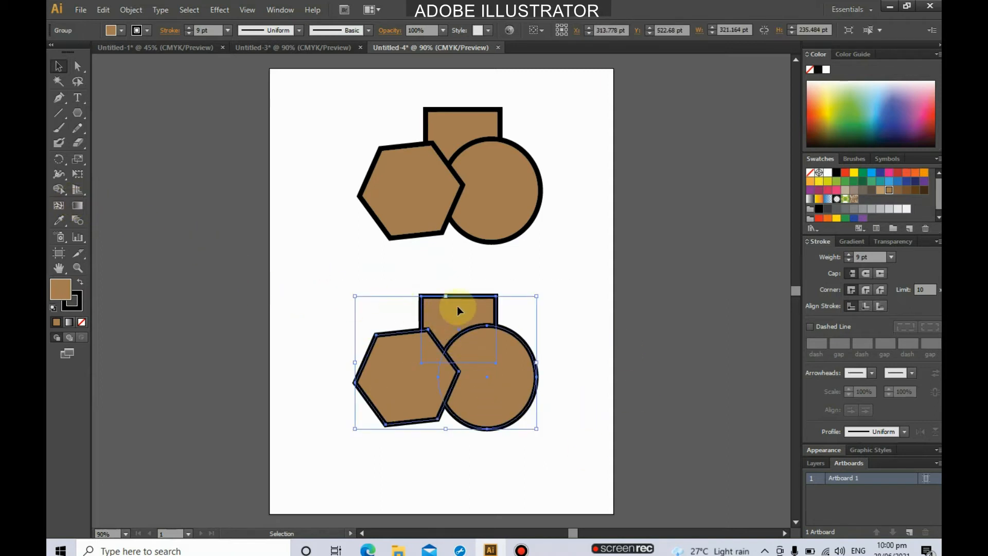
left_click_drag(326, 277, 575, 448)
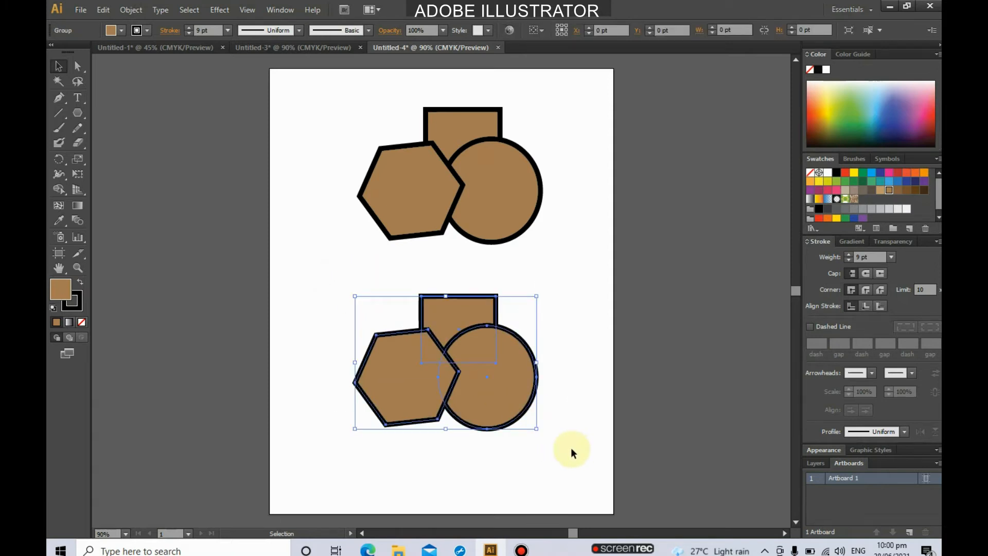
left_click(60, 194)
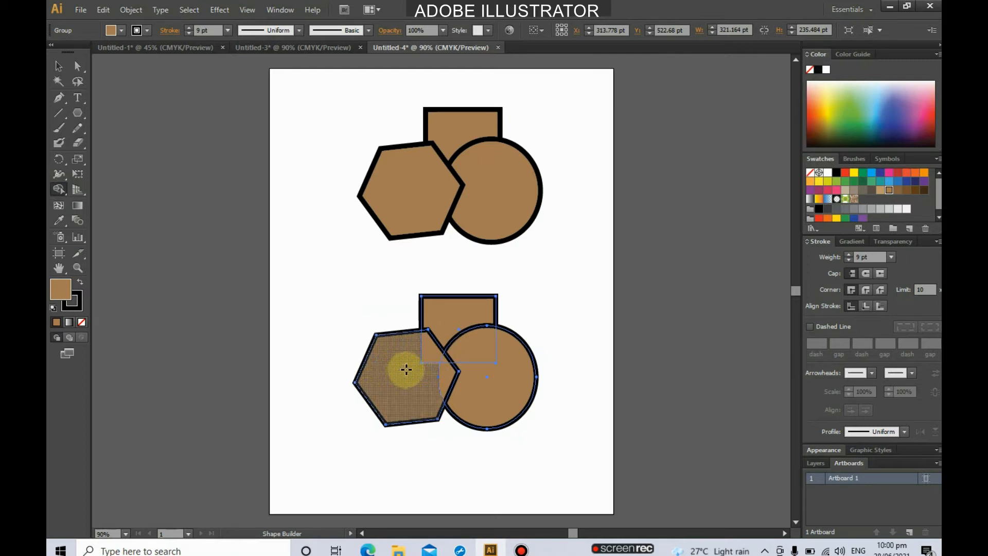
left_click_drag(404, 366, 459, 320)
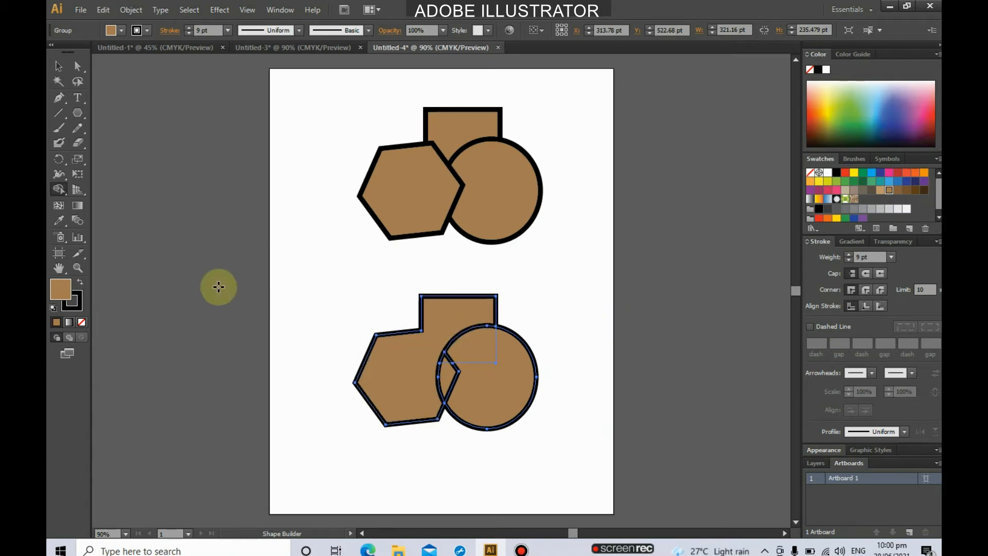
key("ctrl+z")
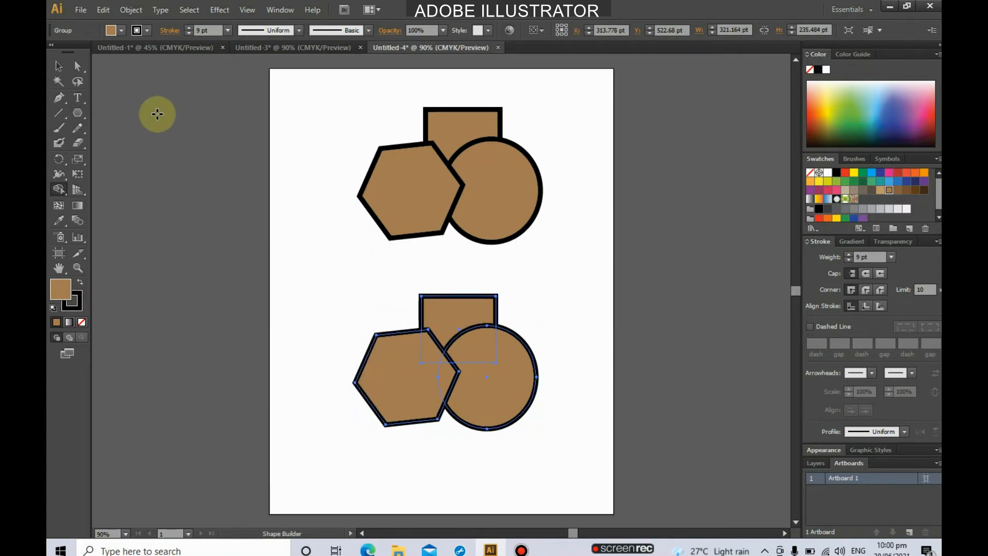
Reselect the lower group and merge its hexagon with the rectangle using the Shape Builder tool.
left_click(59, 66)
left_click(344, 297)
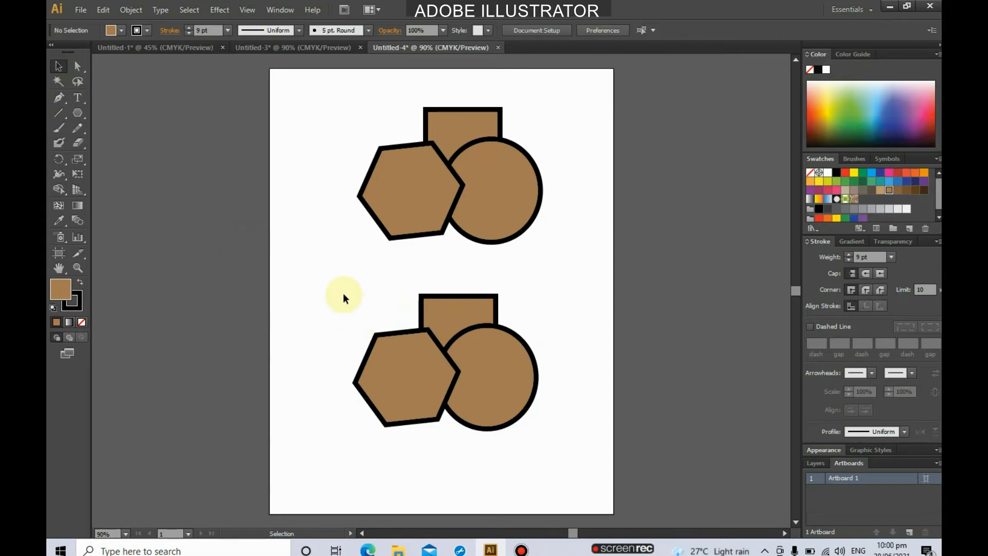
left_click_drag(462, 396, 572, 470)
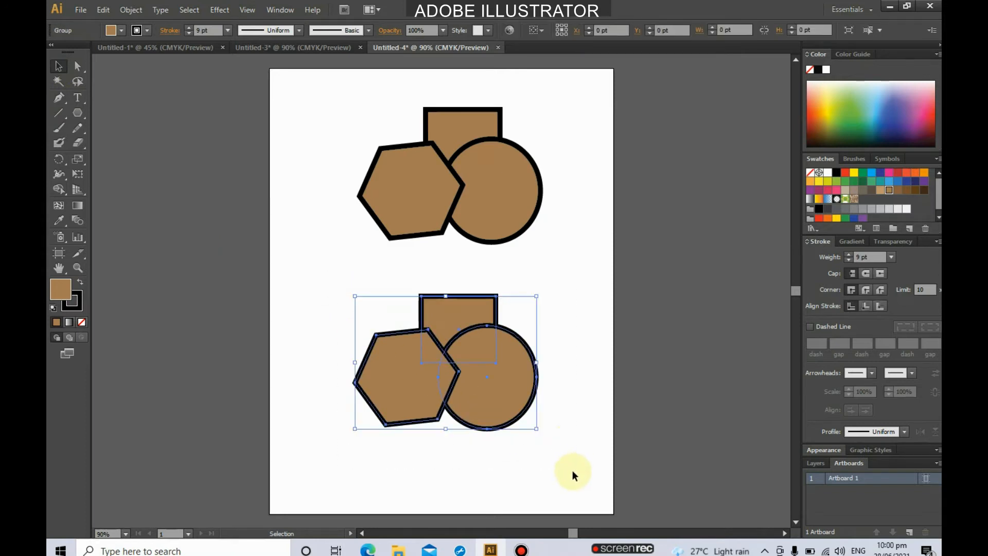
left_click(63, 190)
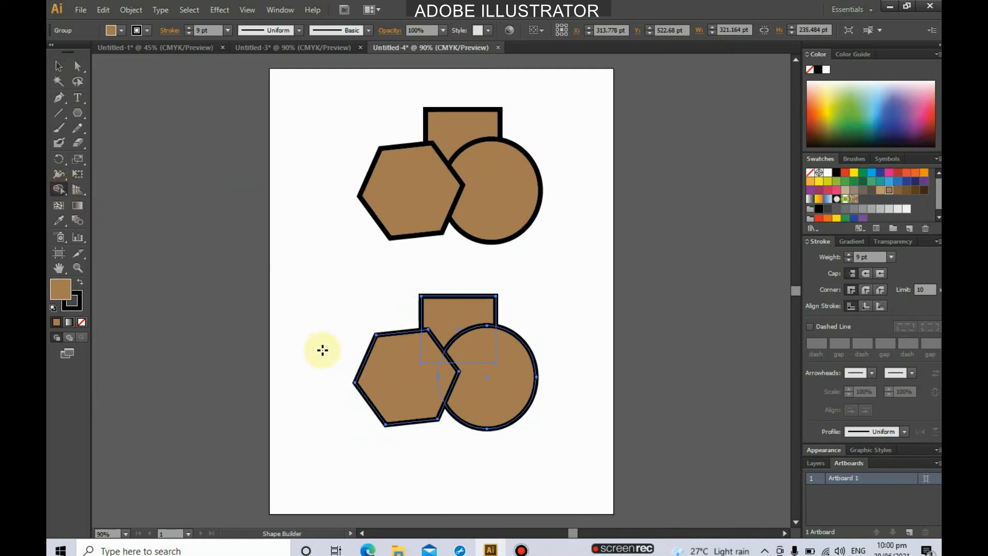
mouse_move(388, 365)
left_mouse_down()
mouse_move(431, 347)
mouse_move(468, 312)
mouse_move(412, 332)
mouse_move(446, 316)
mouse_move(457, 318)
mouse_move(454, 330)
left_mouse_up()
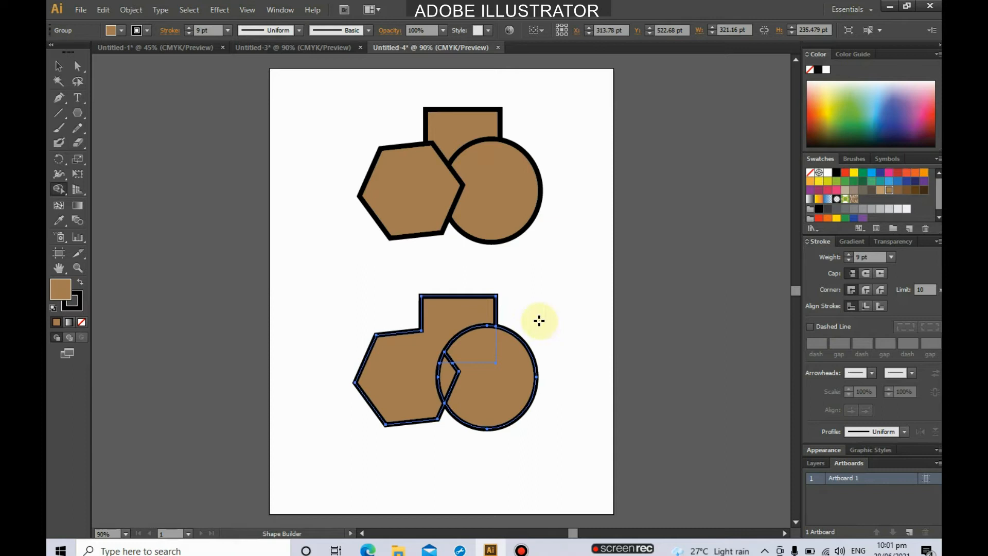
Merge the ellipse and its overlap with the hexagon into the lower combined shape, leaving the small central triangle separate.
left_click(451, 313)
mouse_move(451, 313)
left_mouse_down()
mouse_move(501, 389)
mouse_move(463, 322)
mouse_move(499, 388)
left_mouse_up()
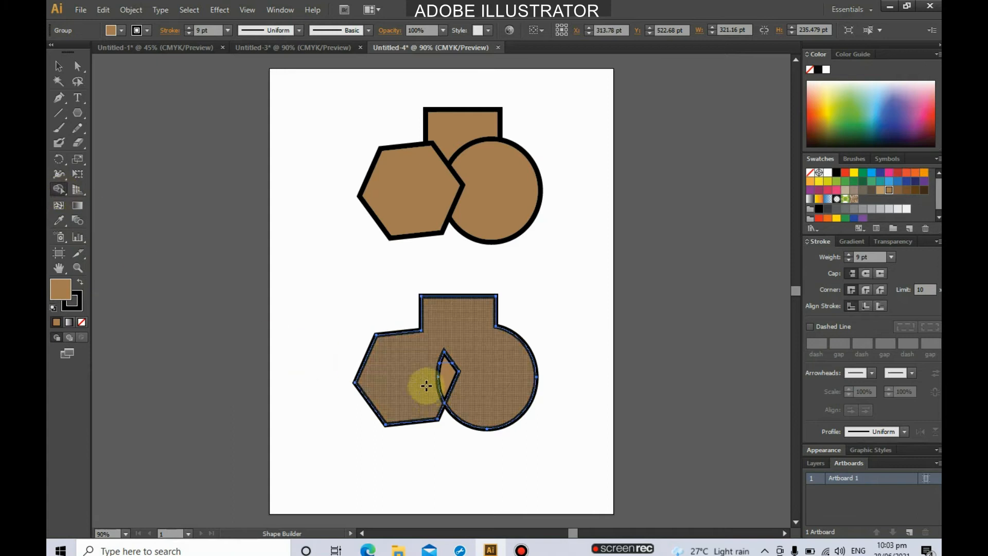
left_click_drag(410, 378, 447, 376)
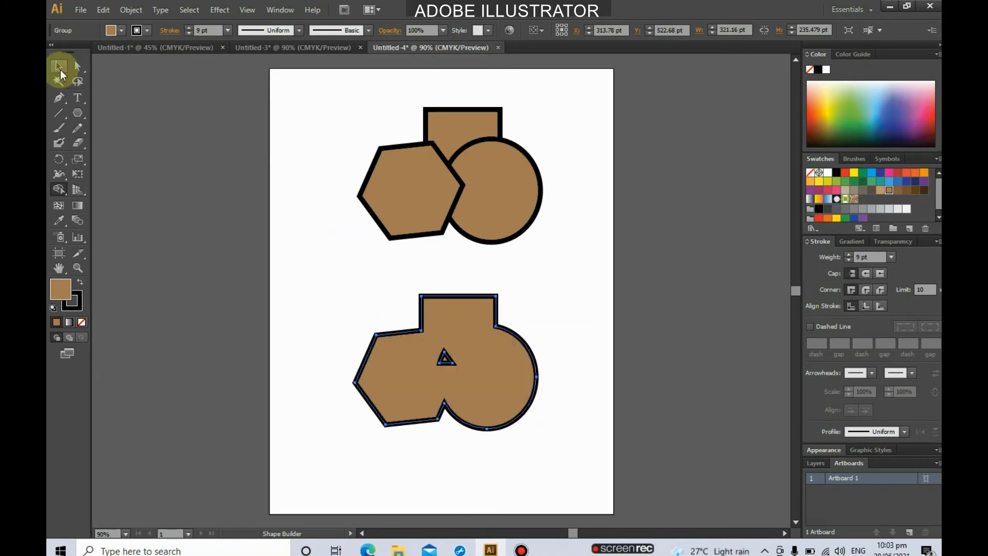
Fill the lower combined shape with bright blue.
left_click(60, 70)
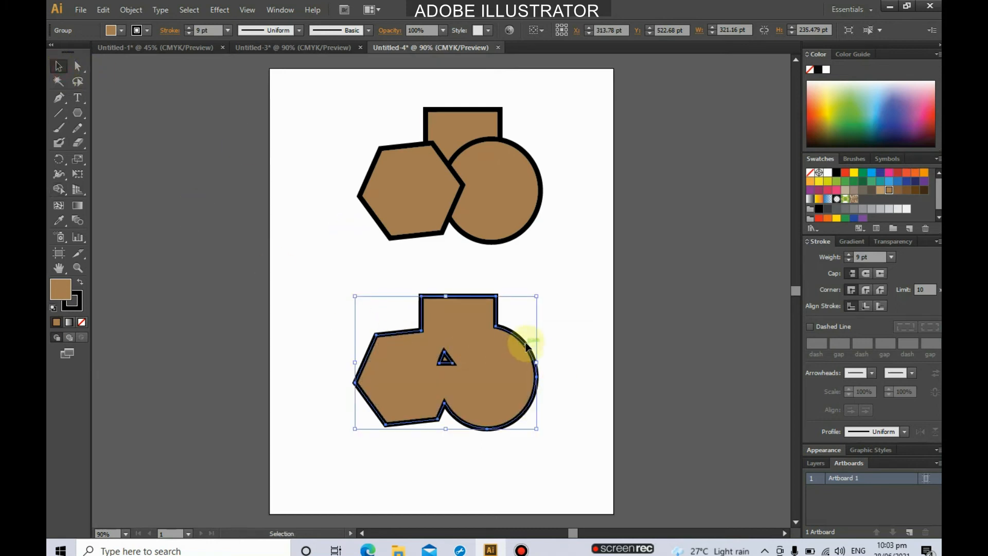
left_click(121, 31)
left_click(115, 53)
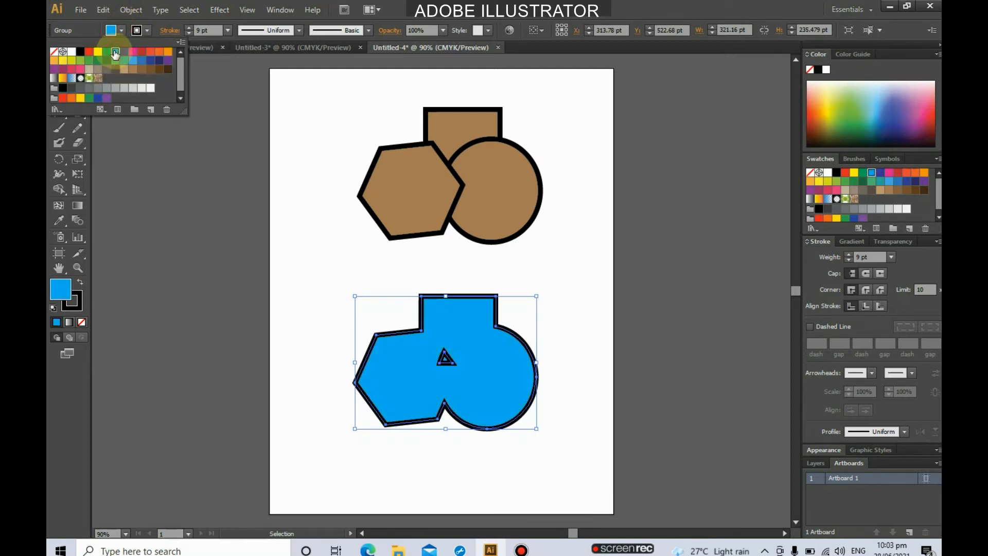
Apply a Linear gradient fill to the lower combined shape.
left_click(859, 241)
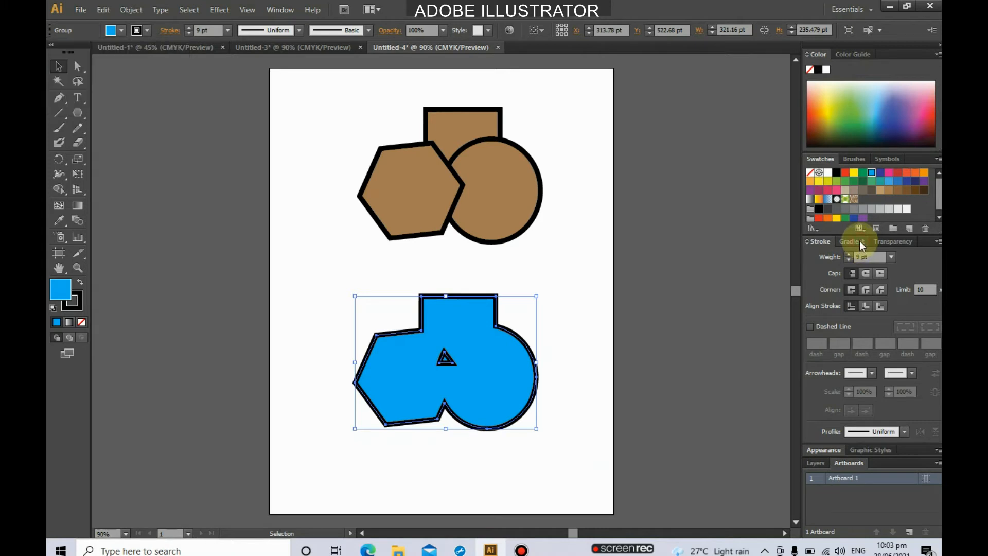
left_click(853, 241)
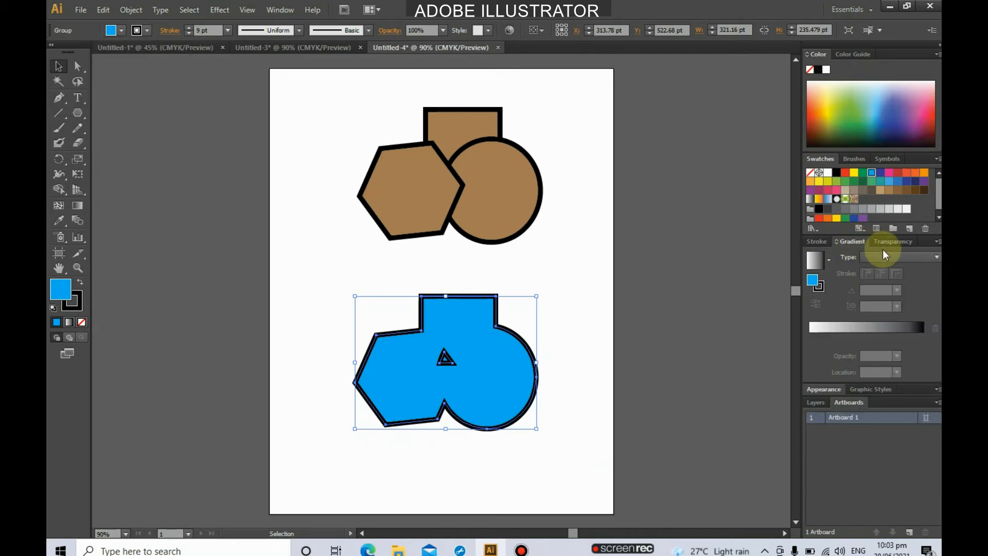
left_click(897, 256)
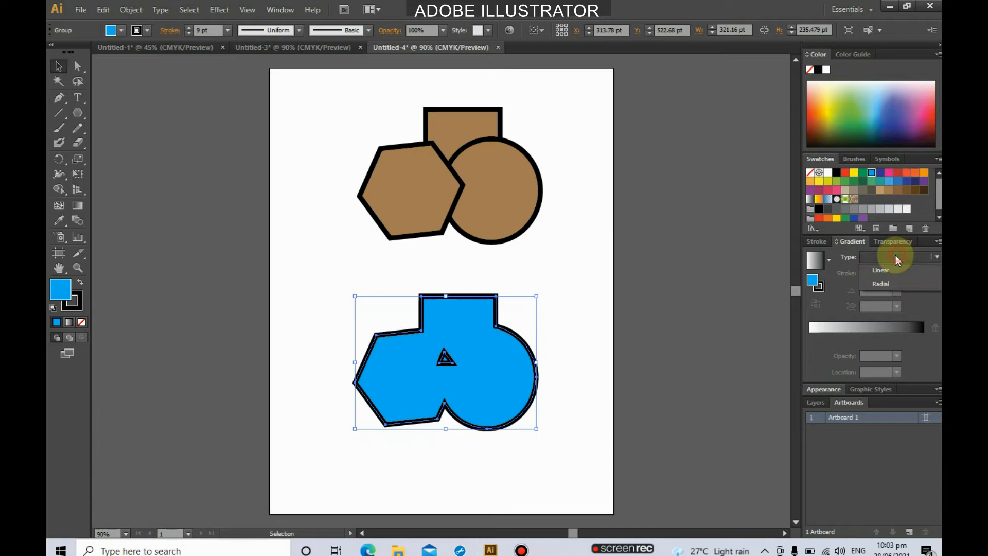
left_click(887, 273)
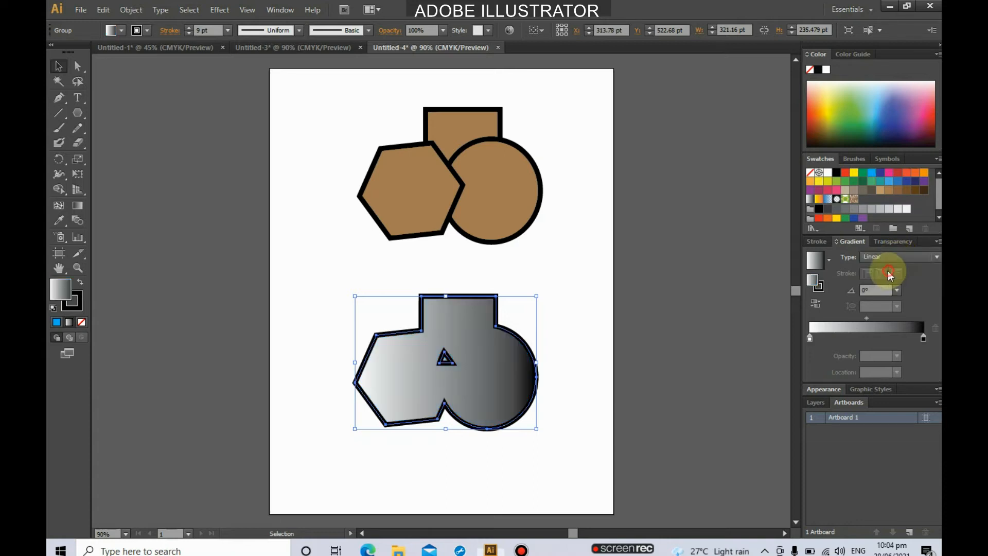
Set the gradient's white starting stop to dark red.
left_click(810, 338)
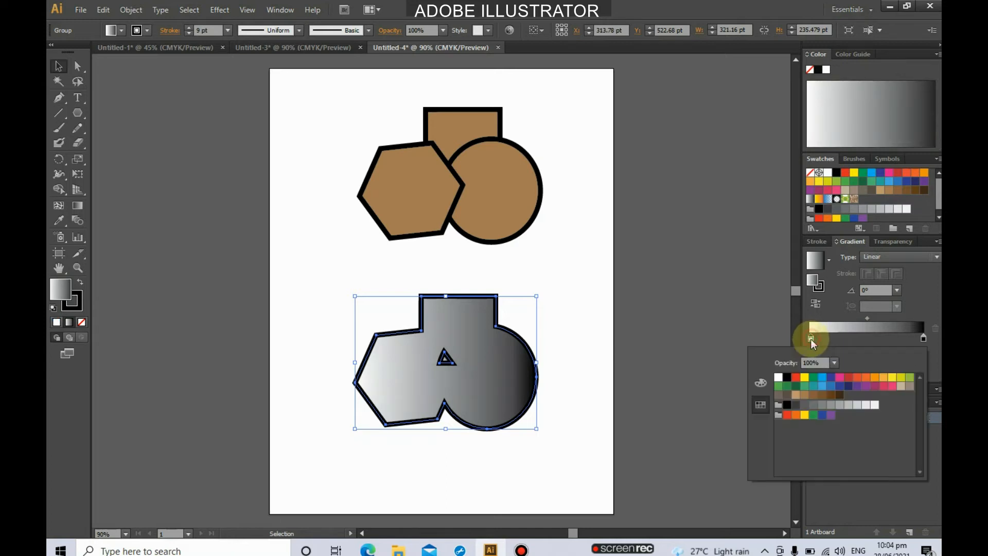
double_click(810, 338)
left_click(848, 378)
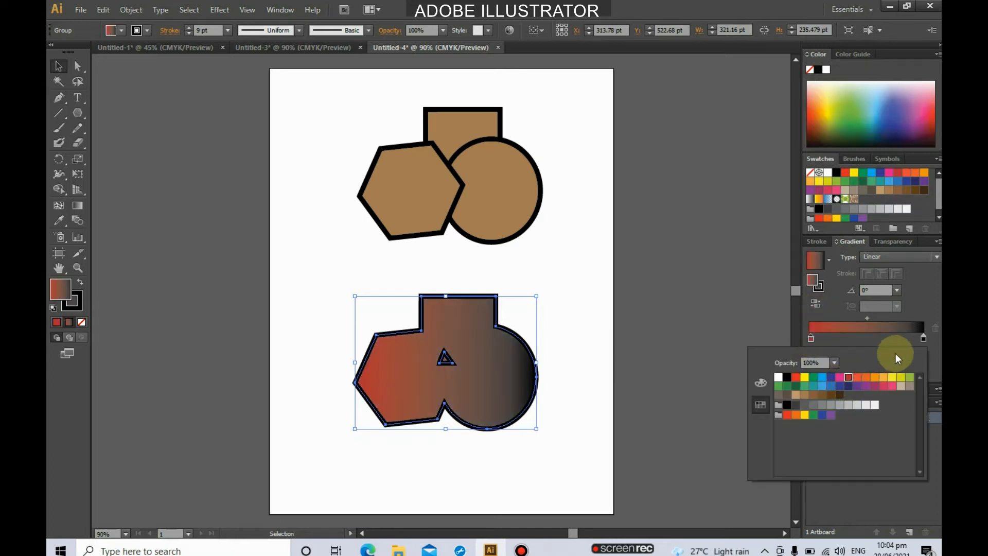
Add a middle gradient stop at about 62% and colour it orange.
left_click(881, 338)
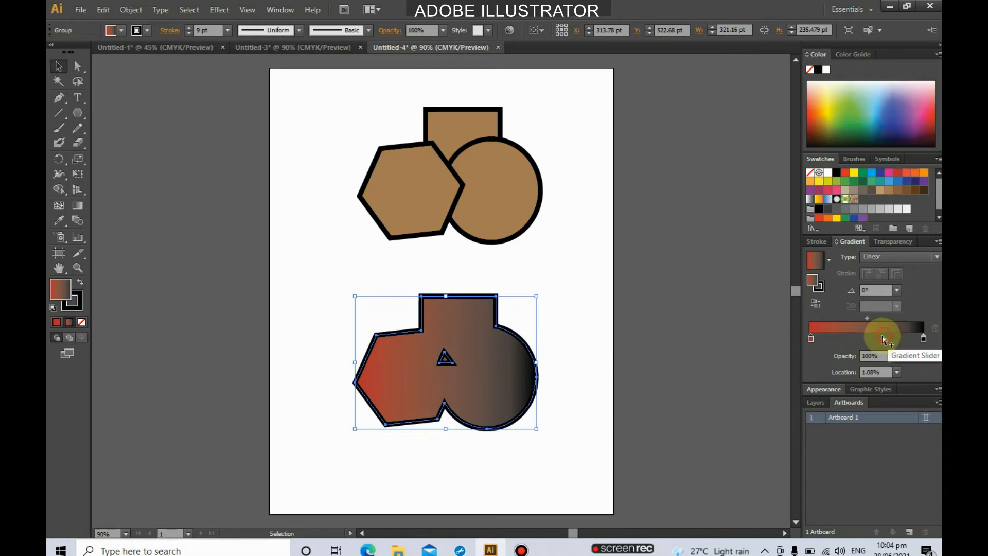
double_click(881, 338)
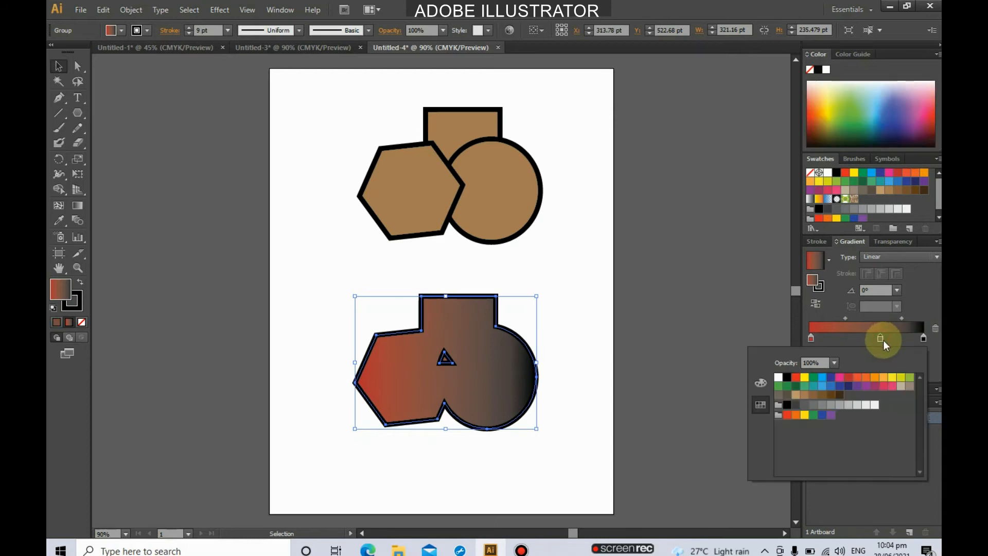
left_click(865, 377)
left_click(922, 307)
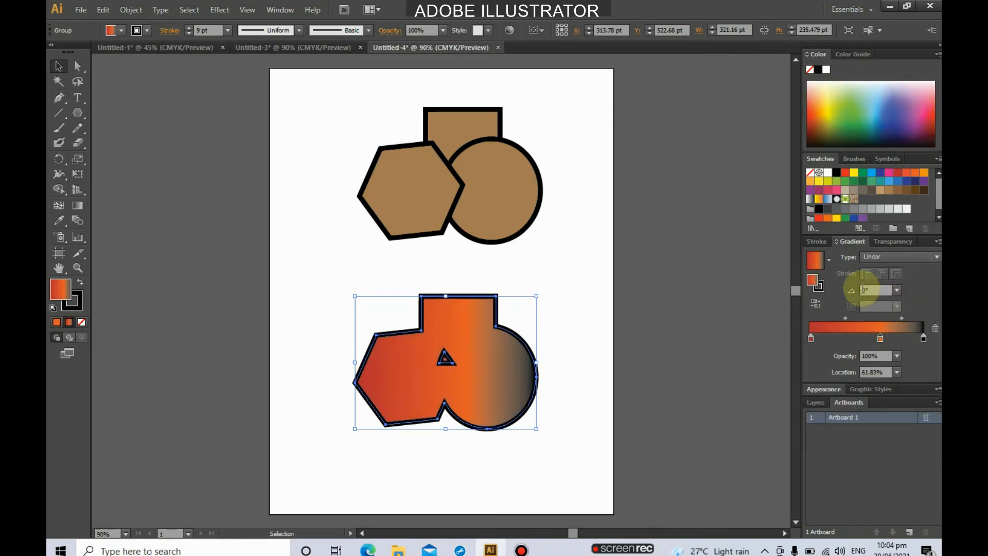
Try a 120° angle and the Radial type on the lower shape's gradient, returning it to Linear.
left_click(898, 290)
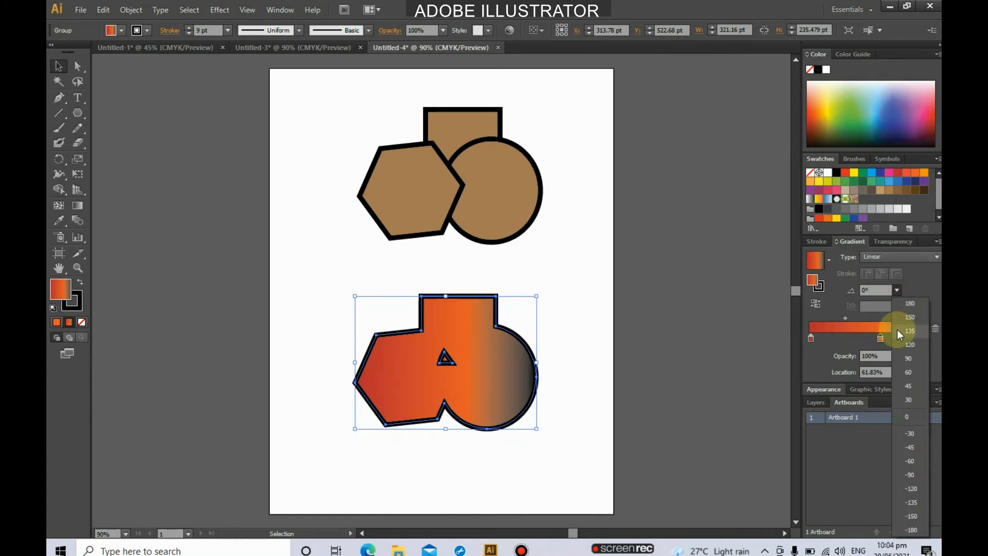
left_click(910, 343)
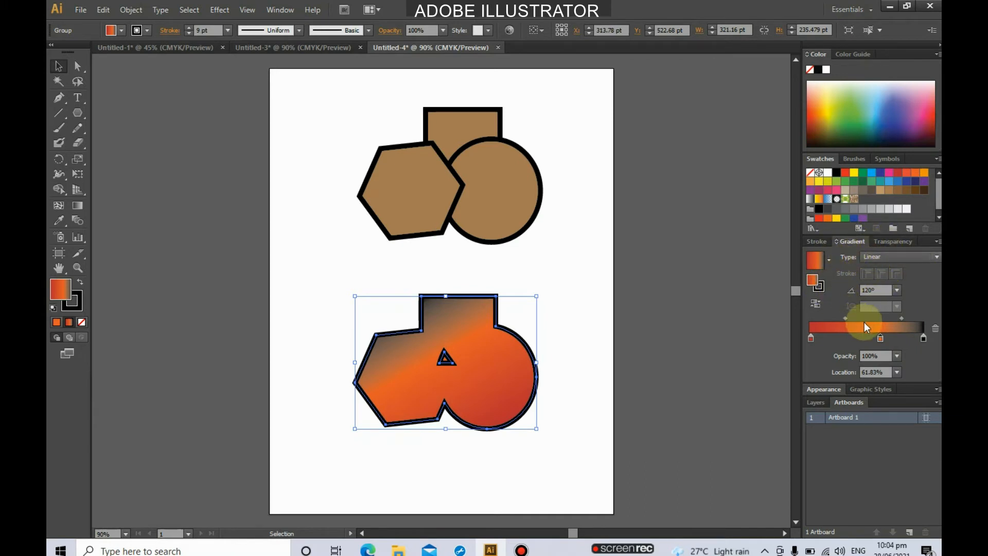
left_click(894, 256)
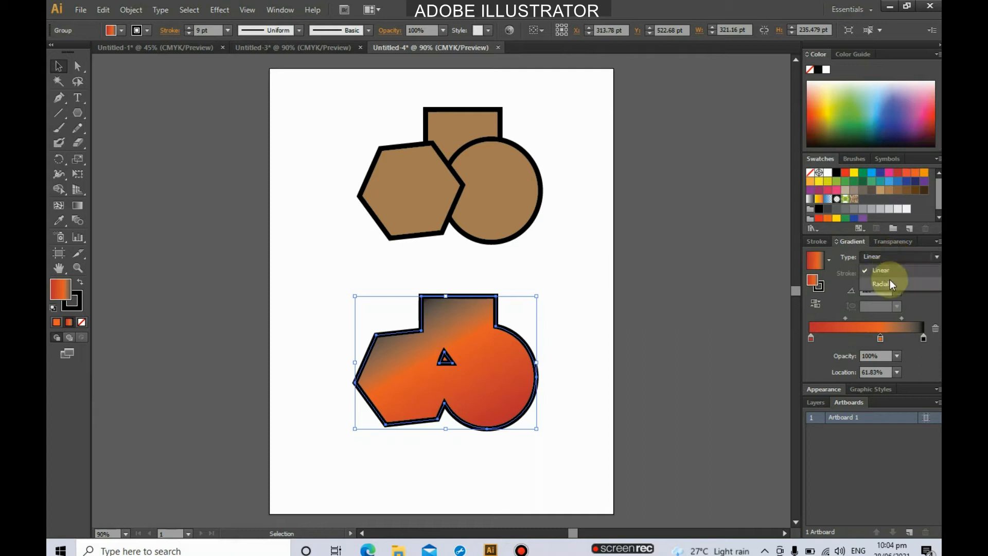
left_click(890, 283)
left_click(899, 256)
left_click(893, 271)
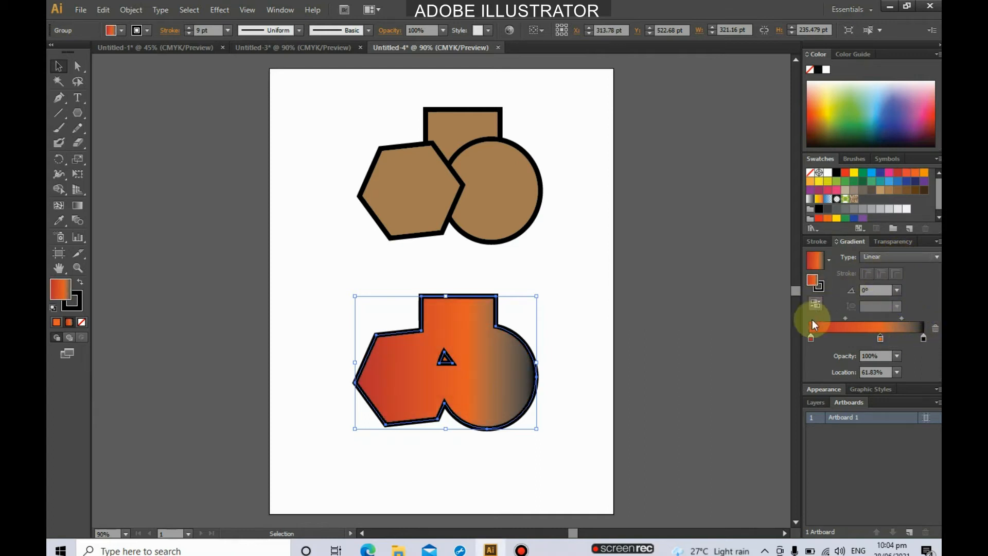
Try 20% opacity on the gradient's orange middle stop, settling on 60%.
left_click(897, 355)
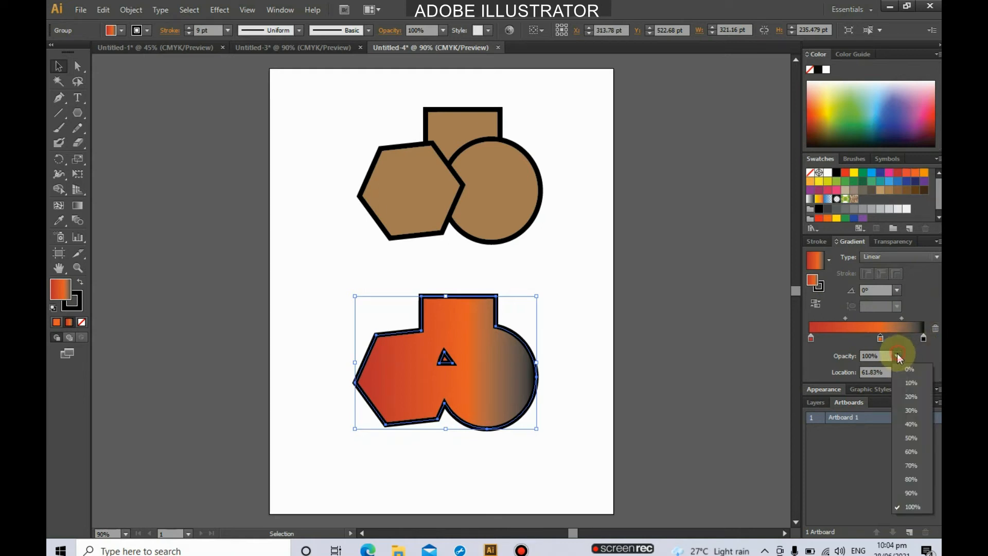
left_click(909, 400)
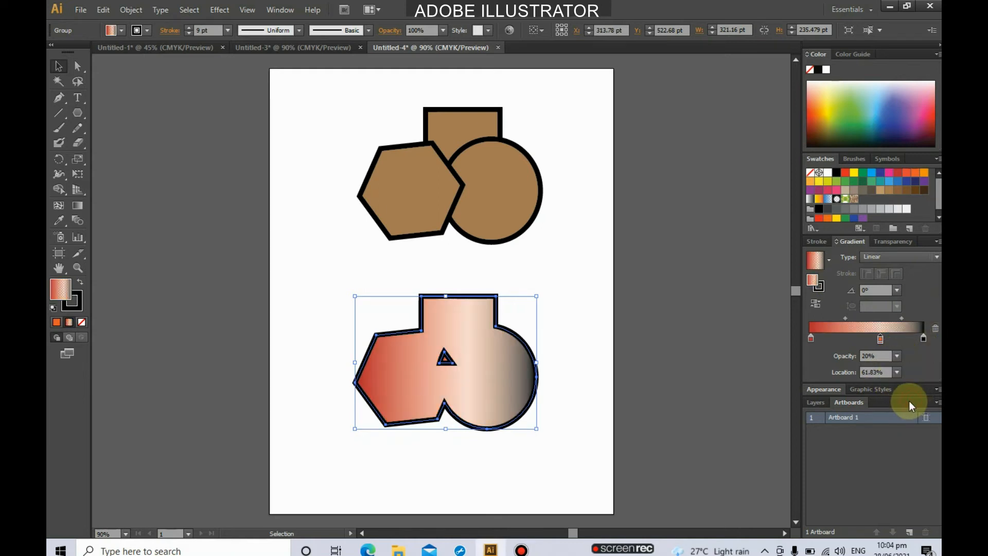
left_click(899, 355)
left_click(909, 454)
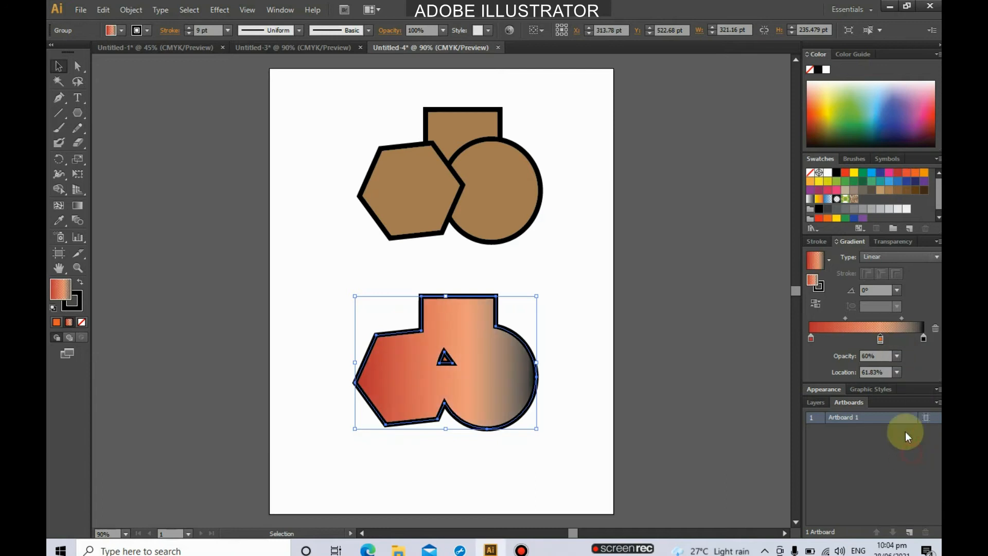
Try the orange middle stop at the 30% location, settling on 20%.
left_click(901, 375)
left_click(907, 431)
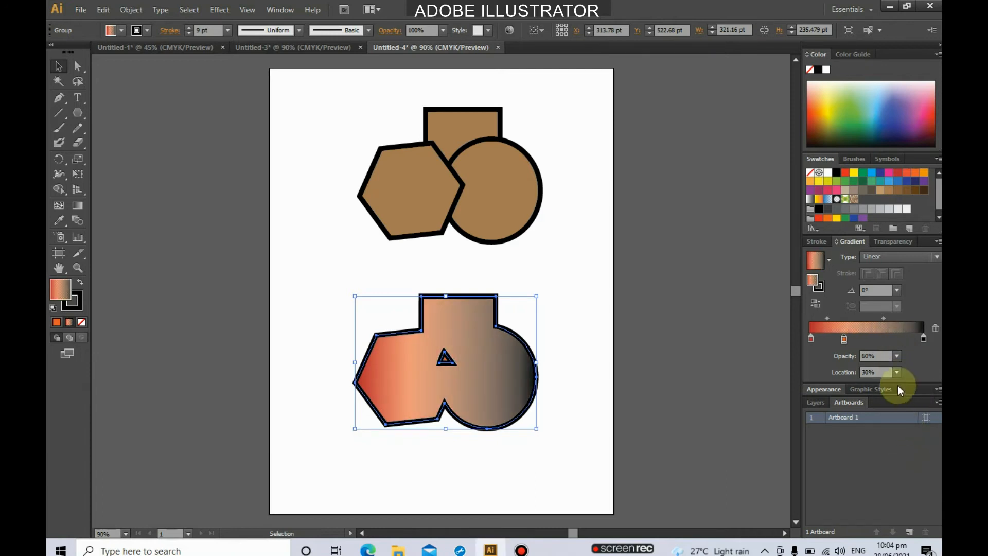
left_click(897, 375)
left_click(901, 416)
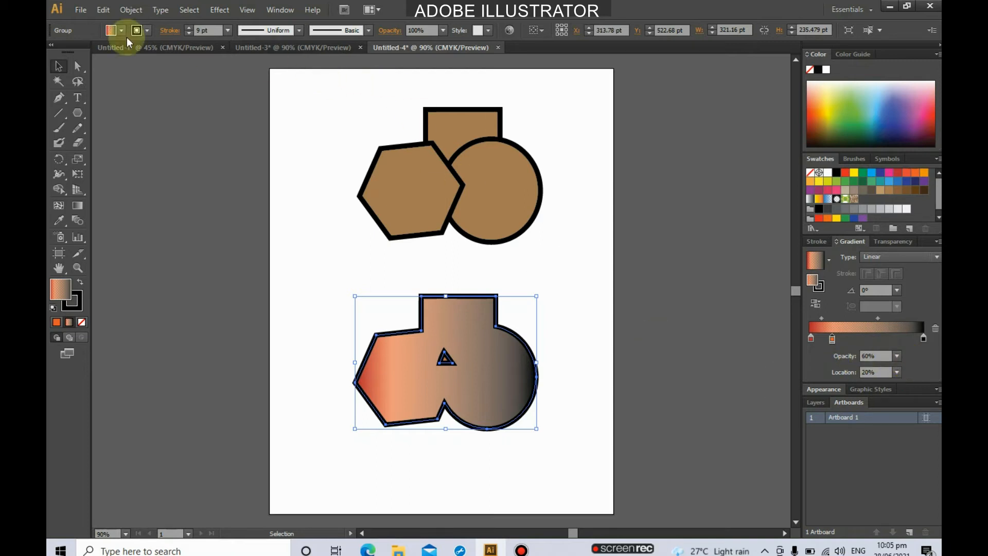
Create a new blank document in portrait Letter size.
left_click(81, 11)
left_click(83, 11)
left_click(86, 14)
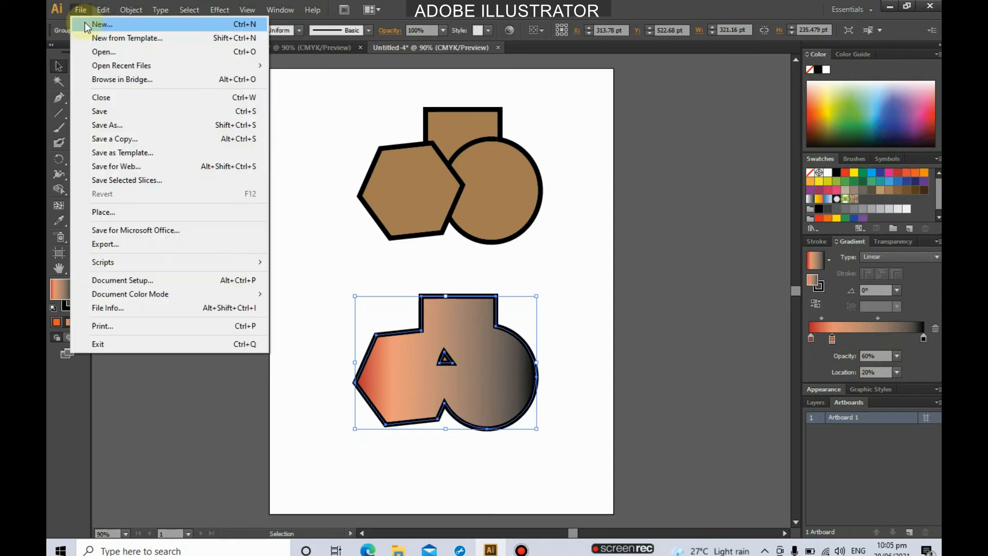
left_click(95, 22)
left_click(289, 319)
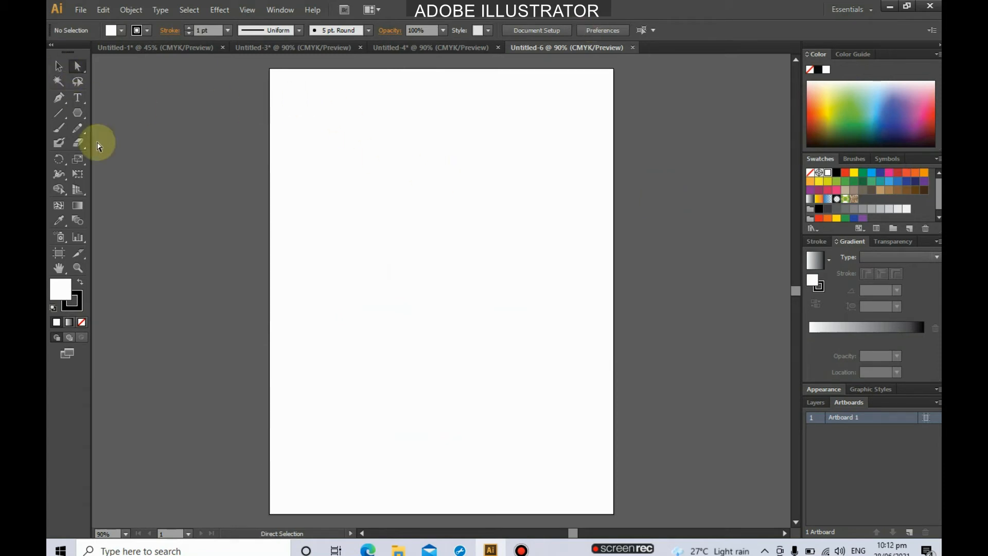
Change Artboard 1 to landscape orientation at 792 by 612 pt.
double_click(59, 255)
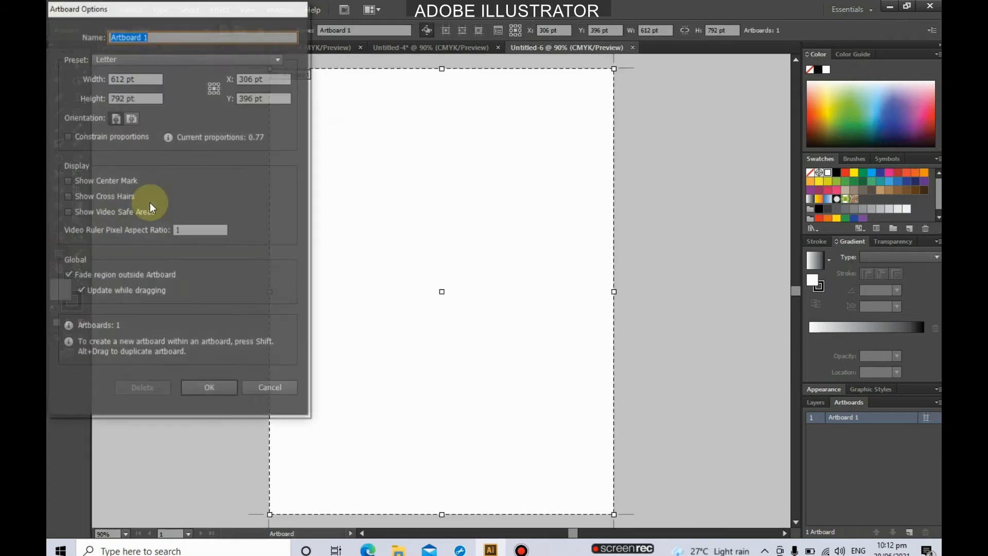
left_click(134, 120)
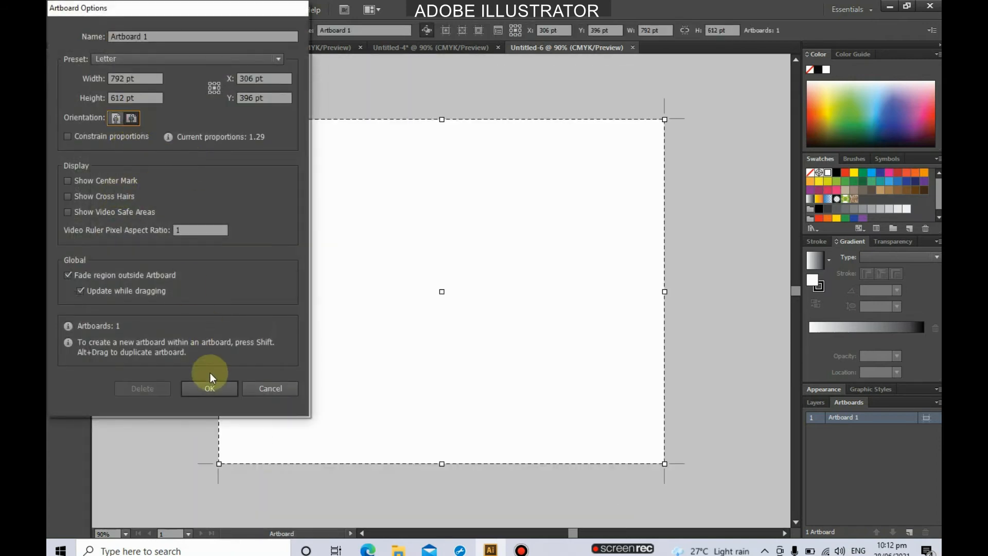
left_click(210, 387)
left_click(58, 66)
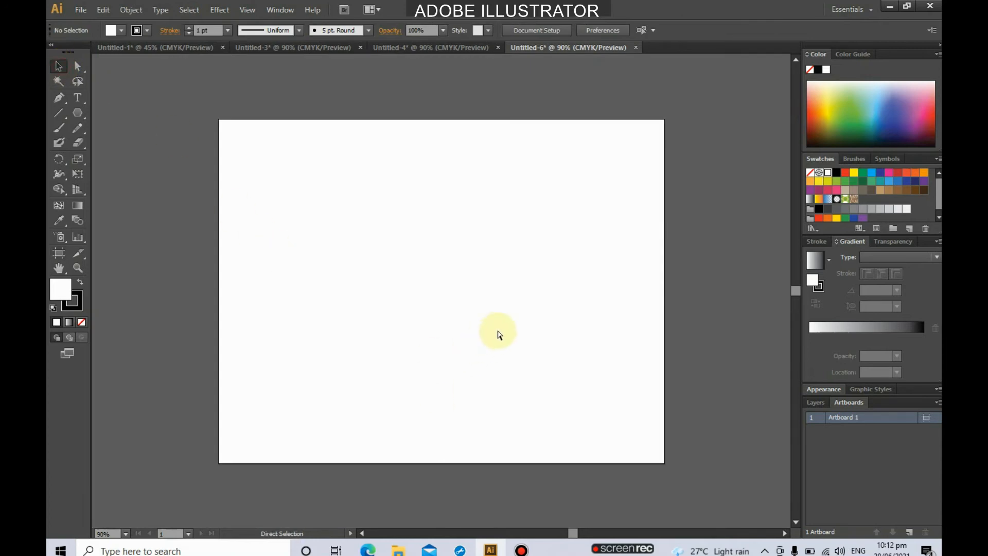
key("ctrl+1")
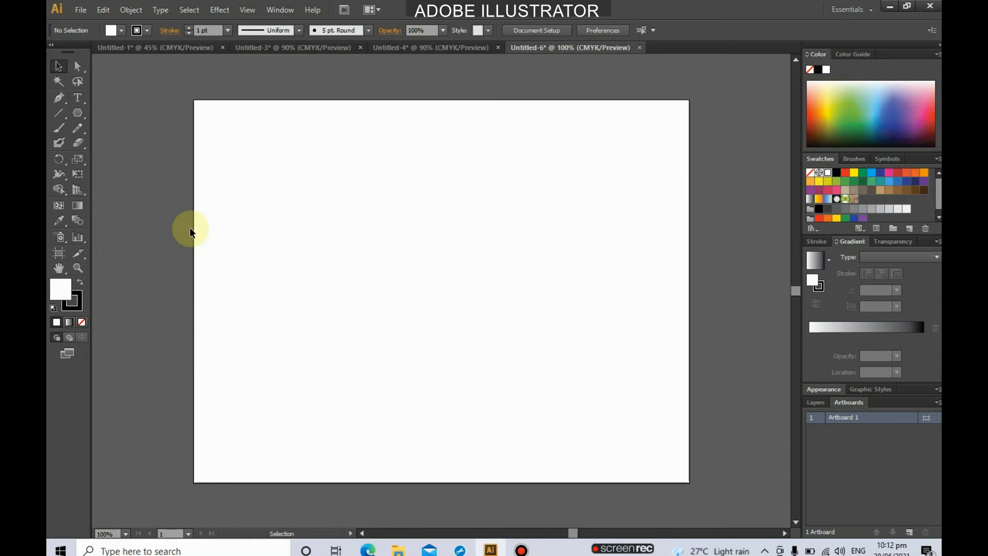
Add a small area-text box in the artboard's upper-left area containing "P" at 66 pt.
left_click(60, 98)
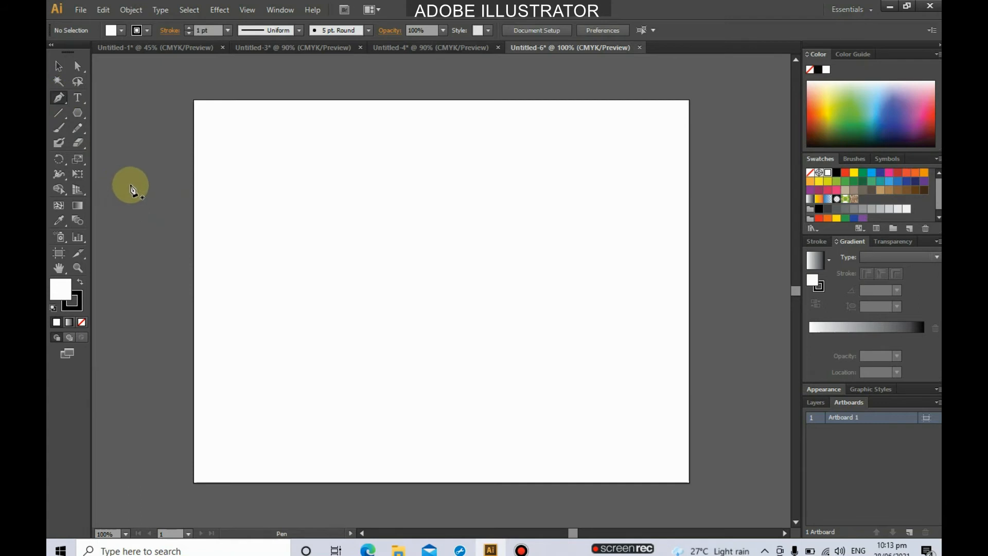
left_click(77, 97)
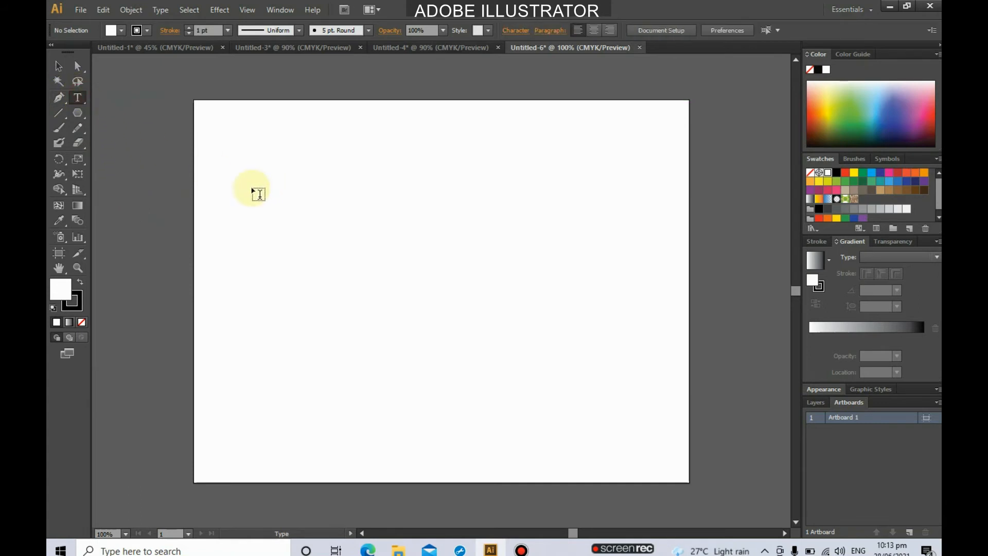
left_click_drag(240, 184, 298, 232)
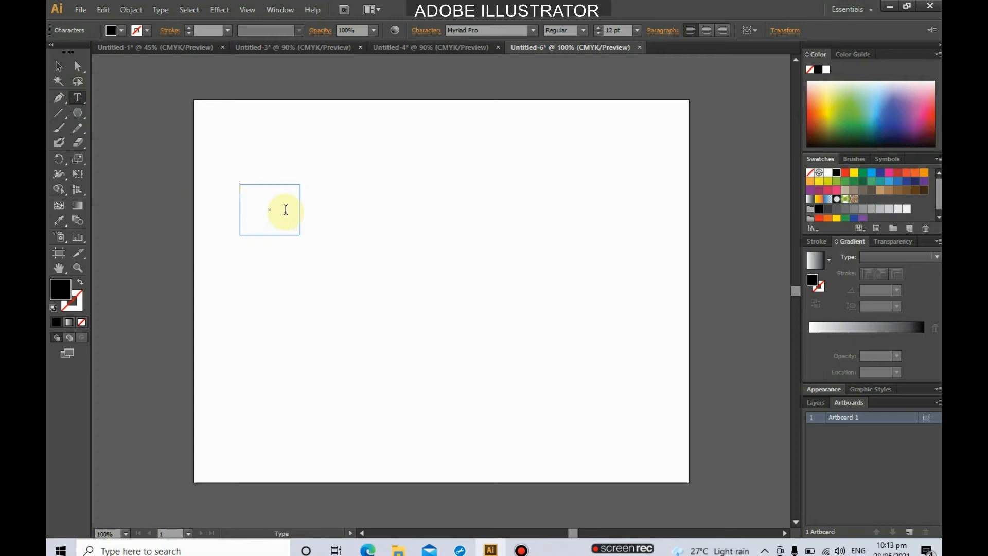
key("ctrl+shift+period")
key("ctrl+shift+period")
key("ctrl+shift+period")
key("ctrl+shift+period")
key("ctrl+shift+period")
key("ctrl+shift+period")
key("ctrl+shift+period")
key("ctrl+shift+period")
key("ctrl+shift+period")
key("ctrl+shift+period")
key("ctrl+shift+period")
key("ctrl+shift+period")
key("ctrl+shift+period")
key("ctrl+shift+period")
key("ctrl+shift+period")
key("ctrl+shift+period")
key("ctrl+shift+period")
key("ctrl+shift+period")
key("ctrl+shift+period")
key("ctrl+shift+period")
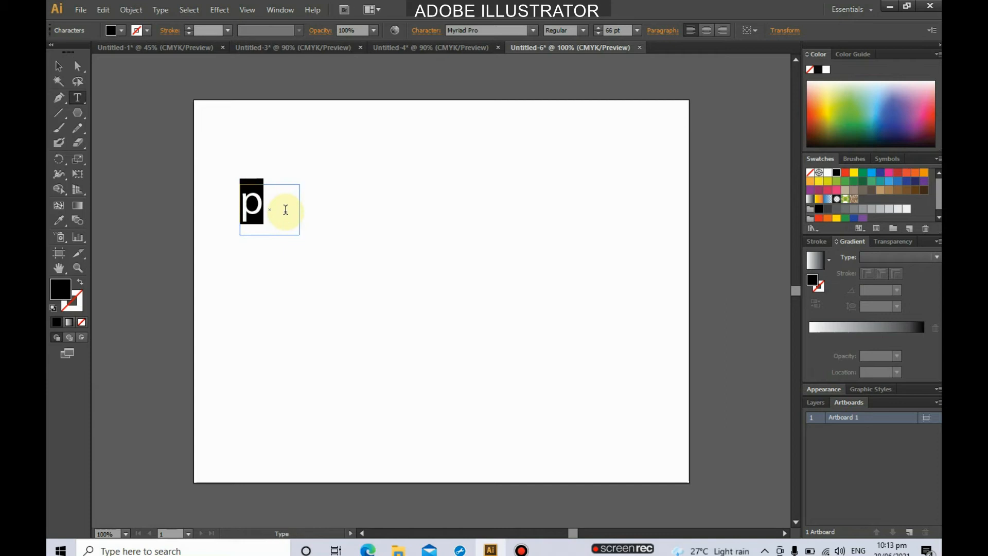
type("P")
left_click(58, 66)
left_click(228, 112)
Duplicate the "P" text to its right and replace the copy's content with "+".
left_click_drag(250, 199, 339, 199)
left_click(78, 98)
left_click(345, 200)
double_click(328, 201)
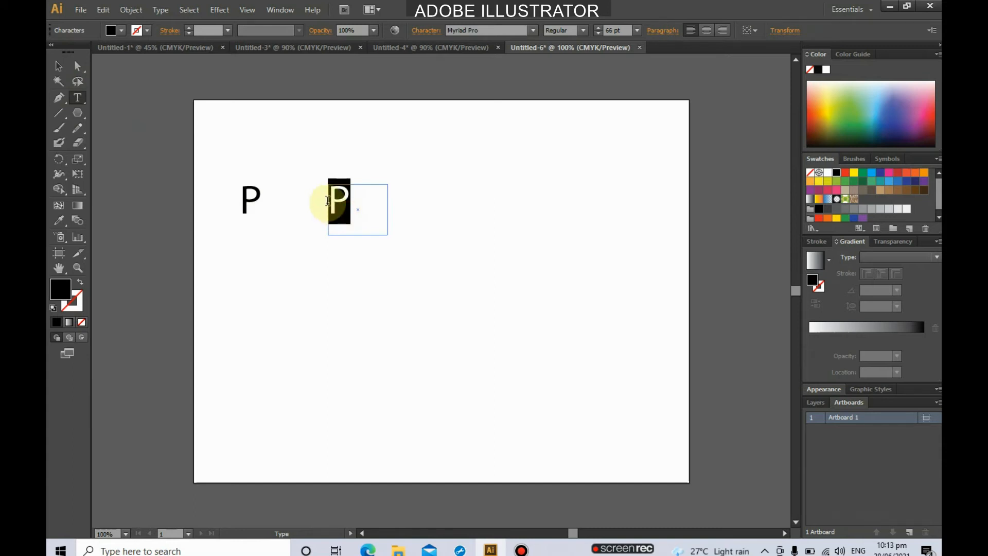
type("+")
left_click(58, 65)
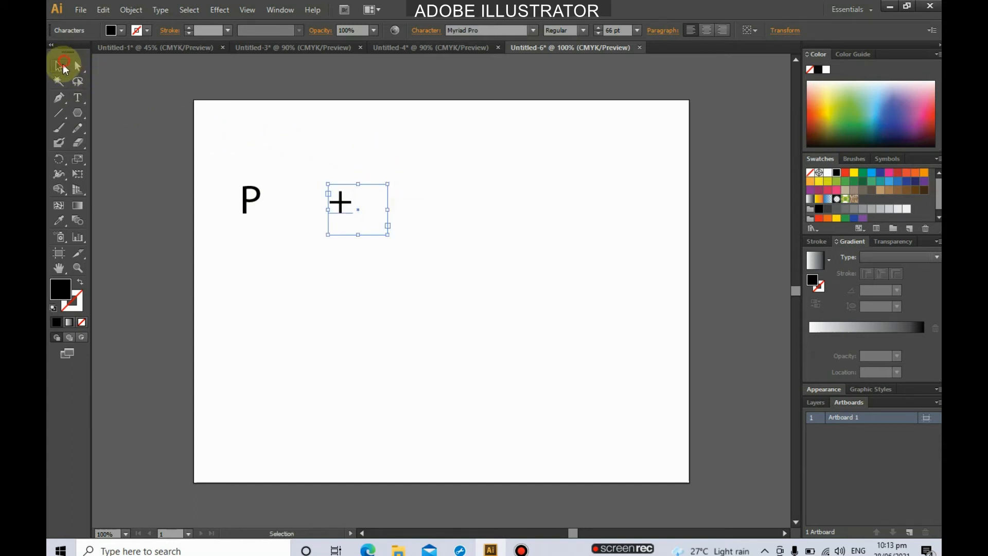
left_click(422, 216)
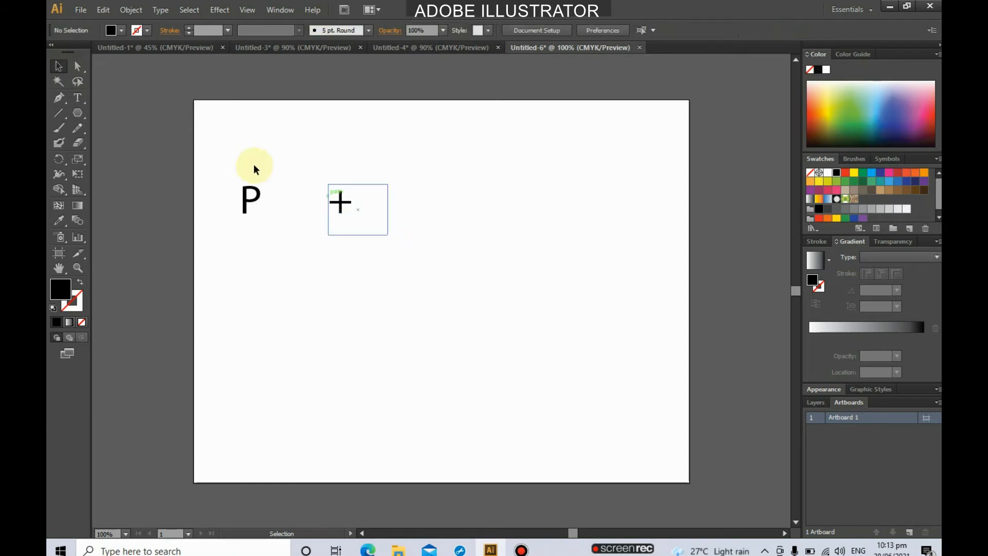
Duplicate the "+" text farther right on the same row and change the copy to "-".
left_click_drag(344, 215, 462, 213)
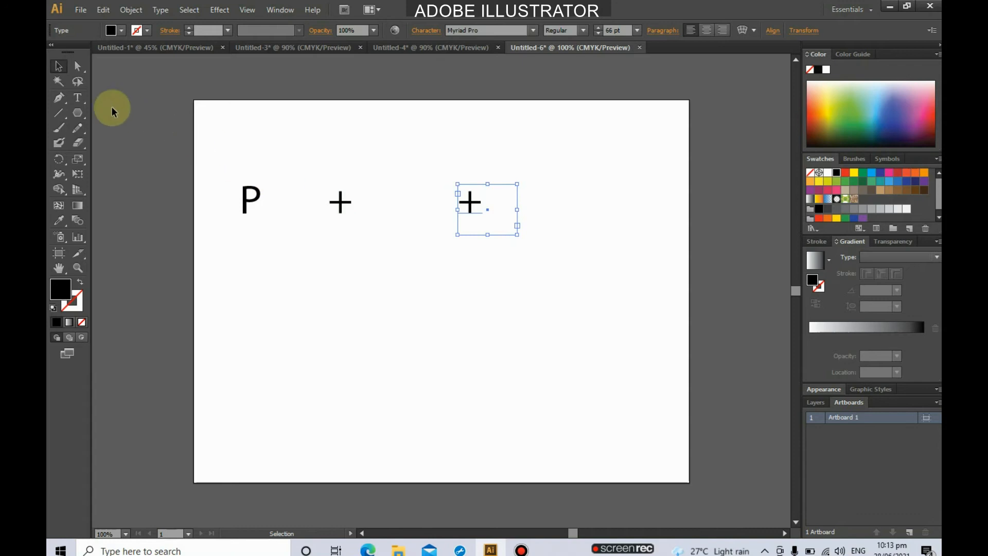
left_click(79, 97)
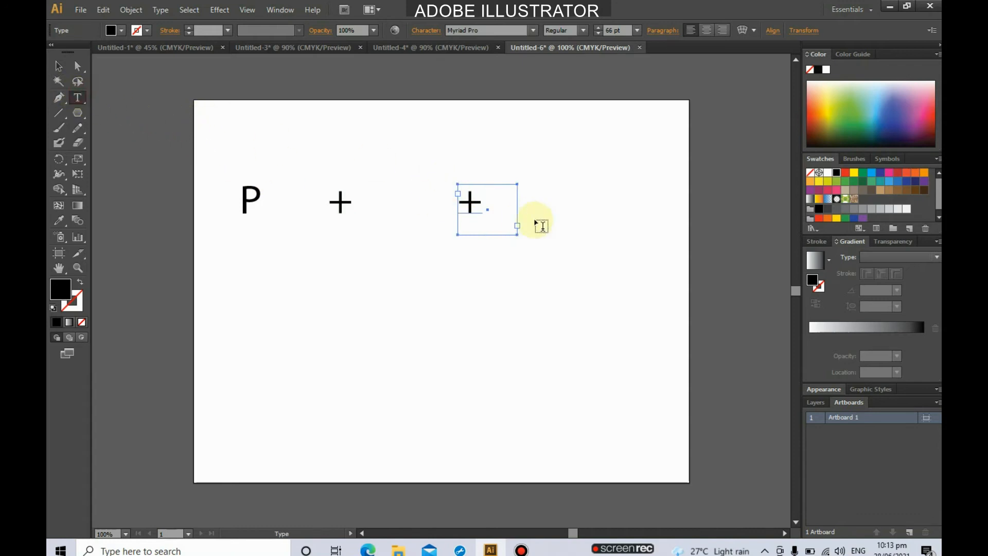
left_click_drag(474, 201, 452, 198)
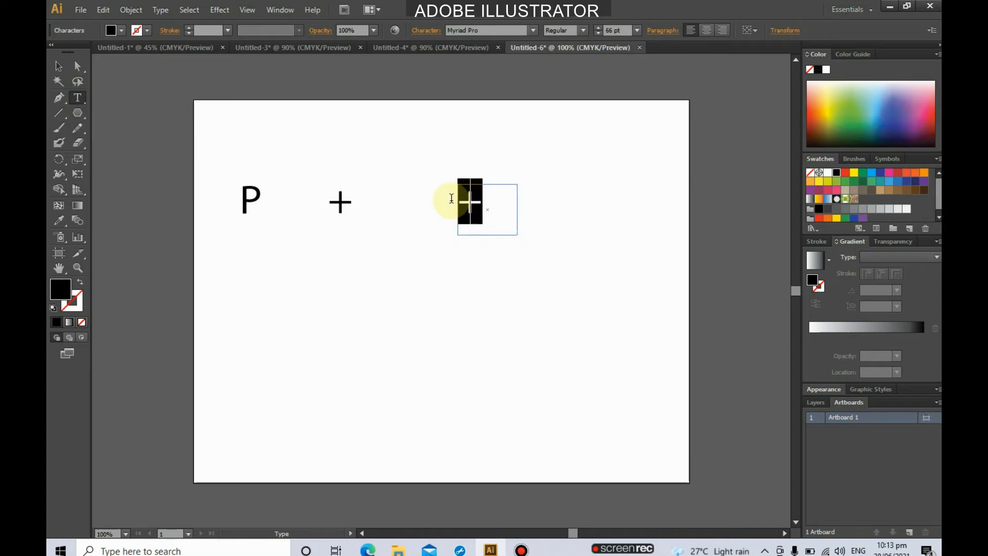
type("-")
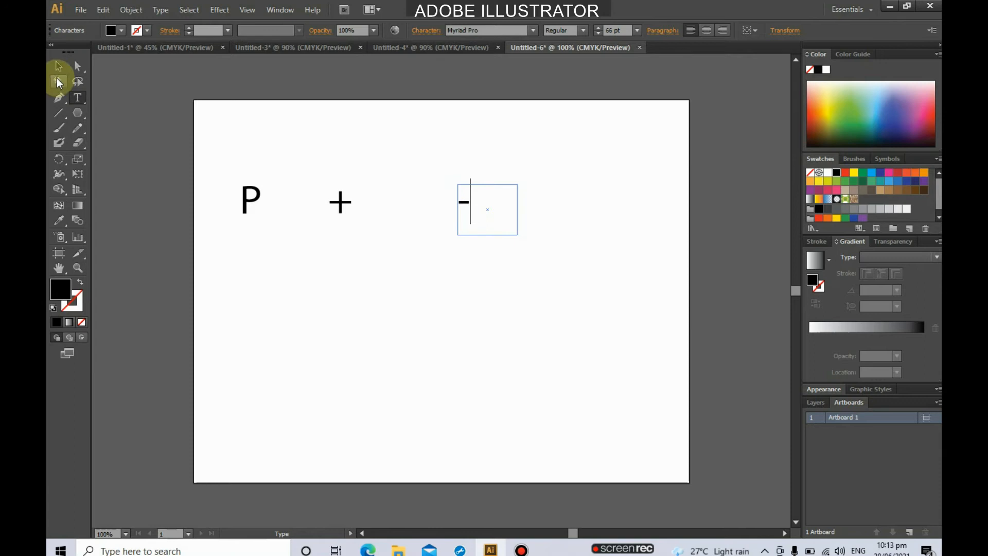
key("Escape")
left_click_drag(472, 208, 564, 205)
left_click(78, 98)
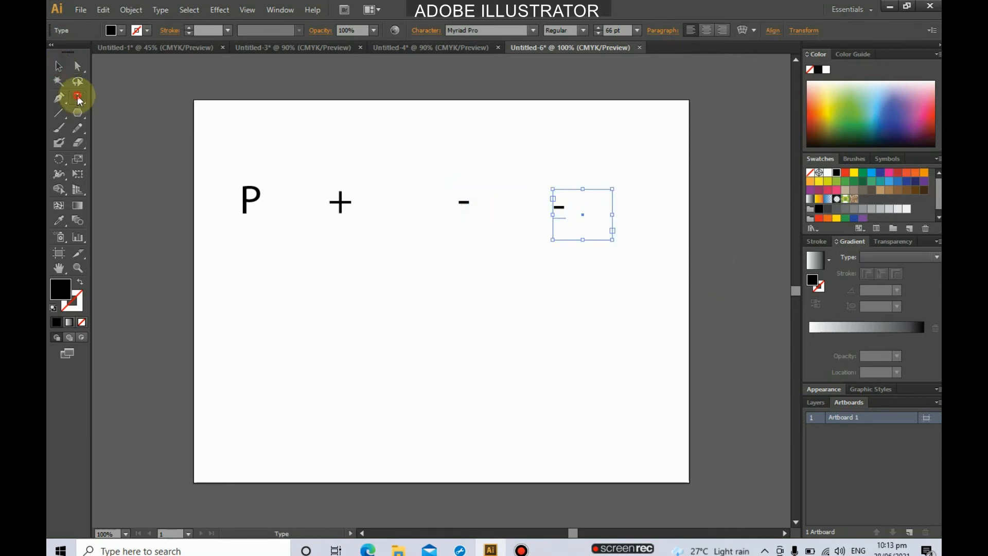
left_click(562, 209)
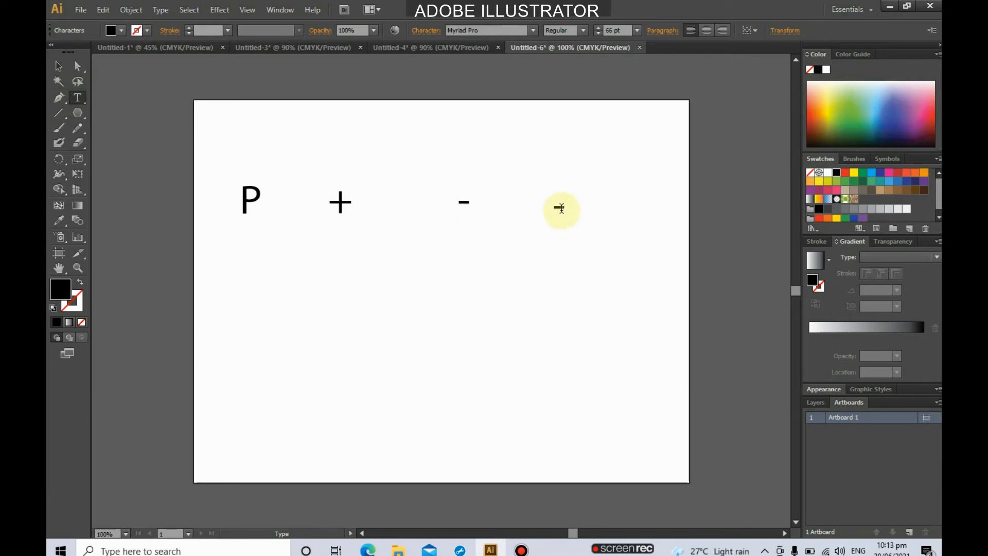
left_click_drag(562, 206, 534, 205)
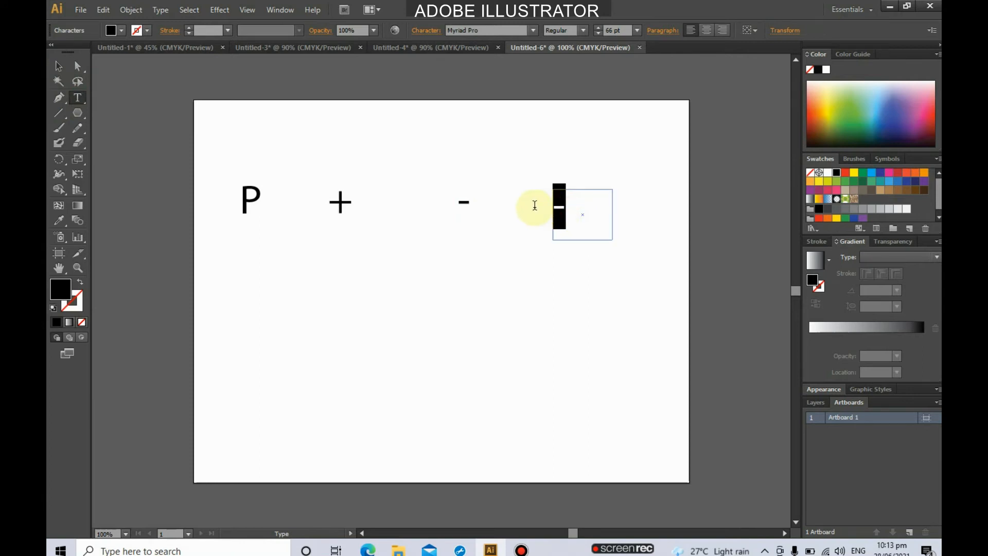
type("SHI")
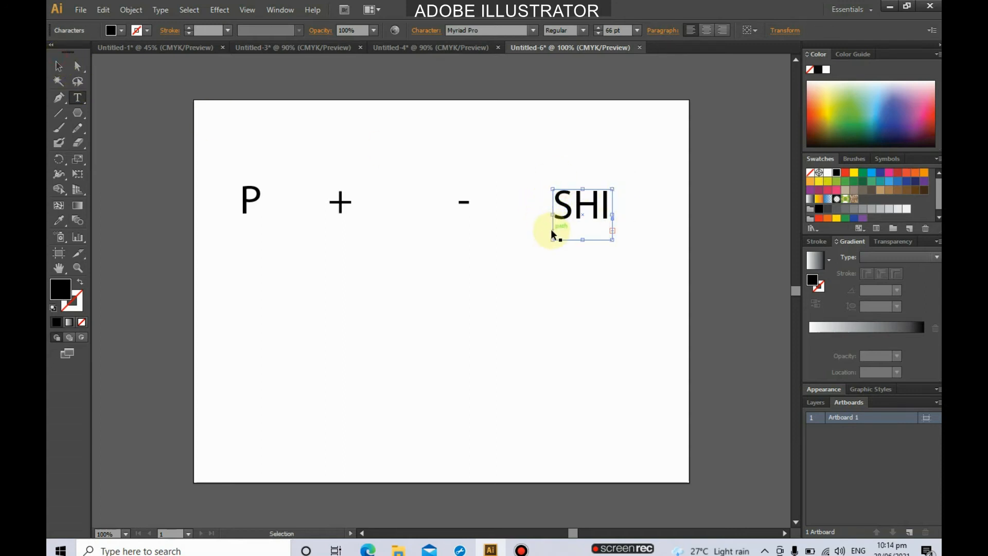
key("ctrl+z")
key("ctrl+z")
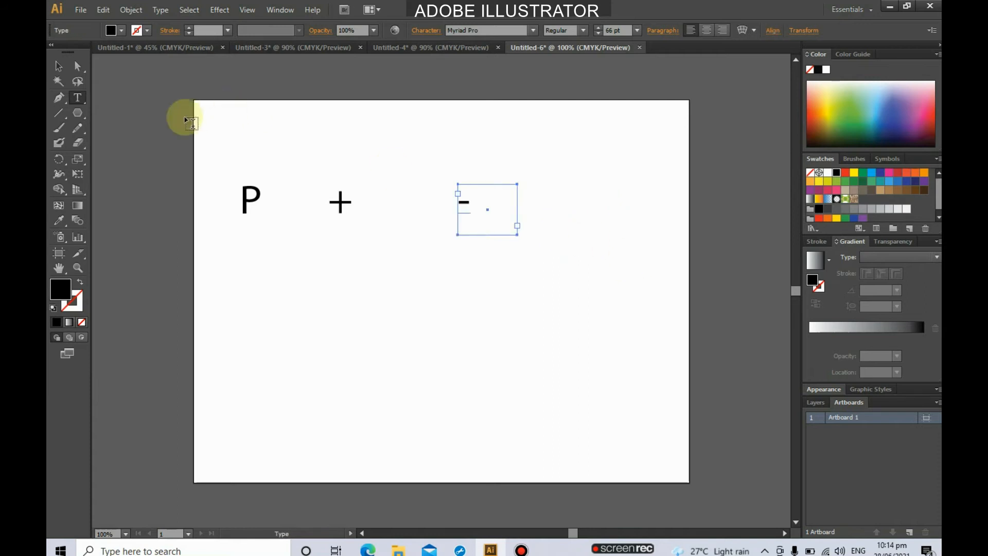
Add a wide text box to the right of the minus sign reading "SHIFT C" at 66 pt.
left_click_drag(533, 185, 701, 251)
type("SHIFT")
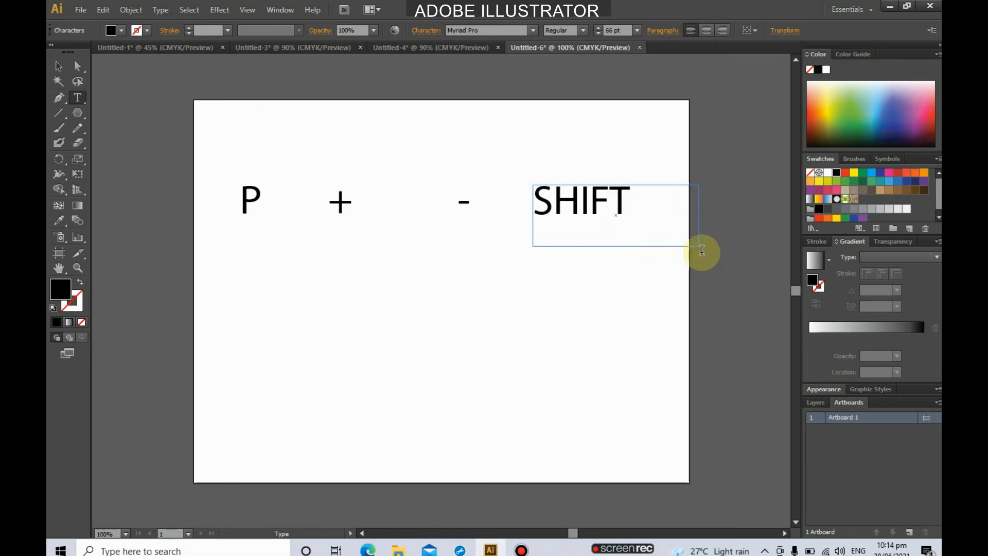
type(" C")
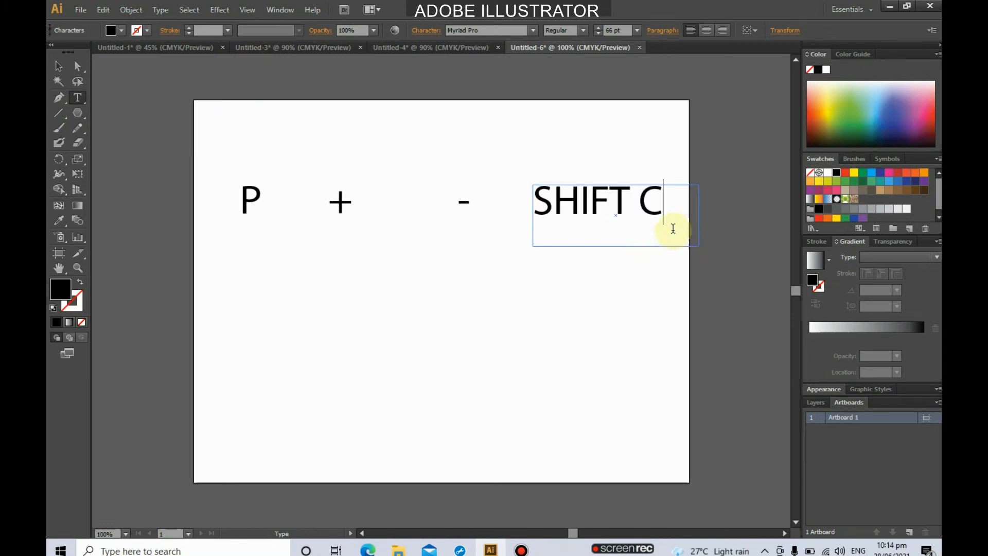
left_click(59, 66)
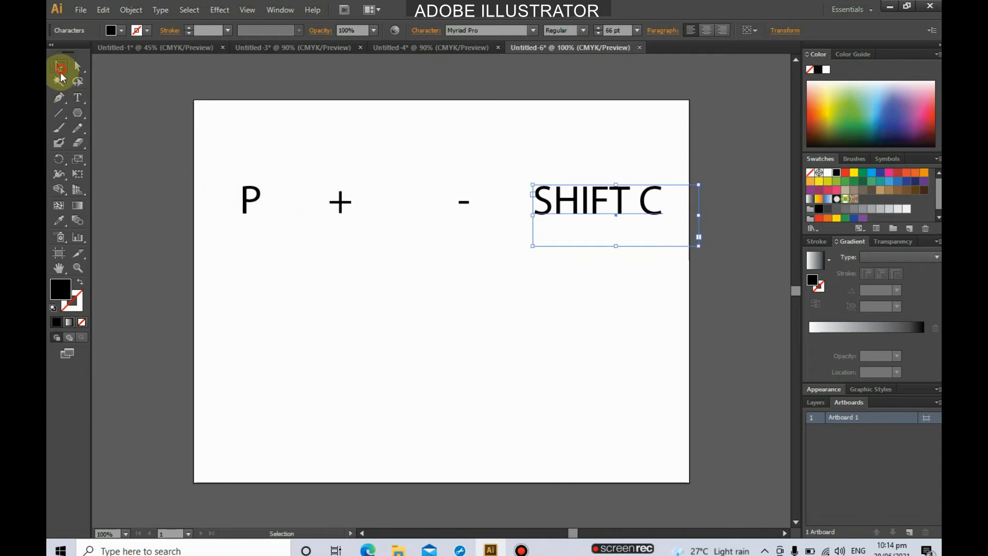
Move the "P", "+" and "-" texts to the right to space them more evenly before "SHIFT C".
left_click(332, 202)
left_click_drag(339, 202, 469, 201)
left_click_drag(260, 197, 276, 182)
left_click(77, 97)
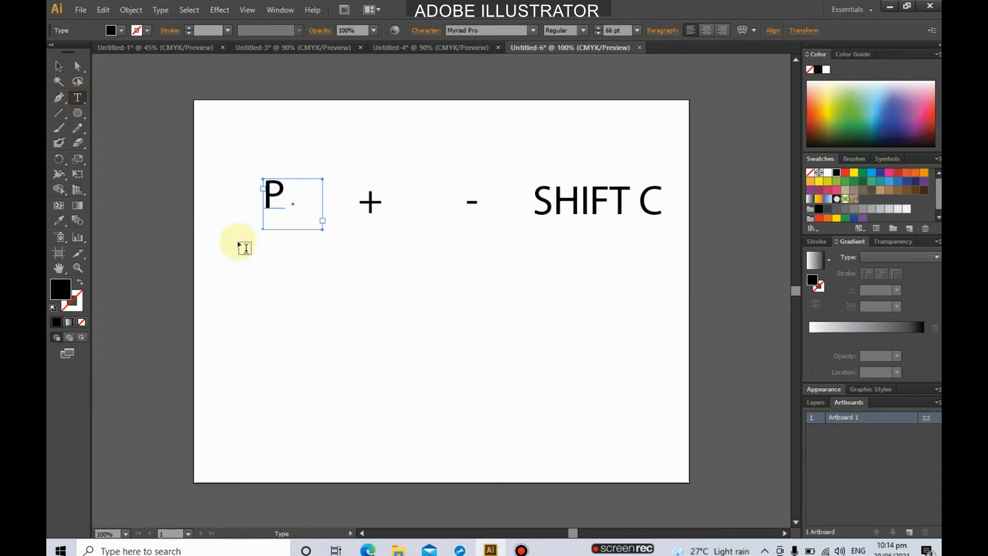
Add a text box below the "P" reading "Pen Tool" and reduce its text size to 34 pt.
left_click_drag(228, 247, 322, 292)
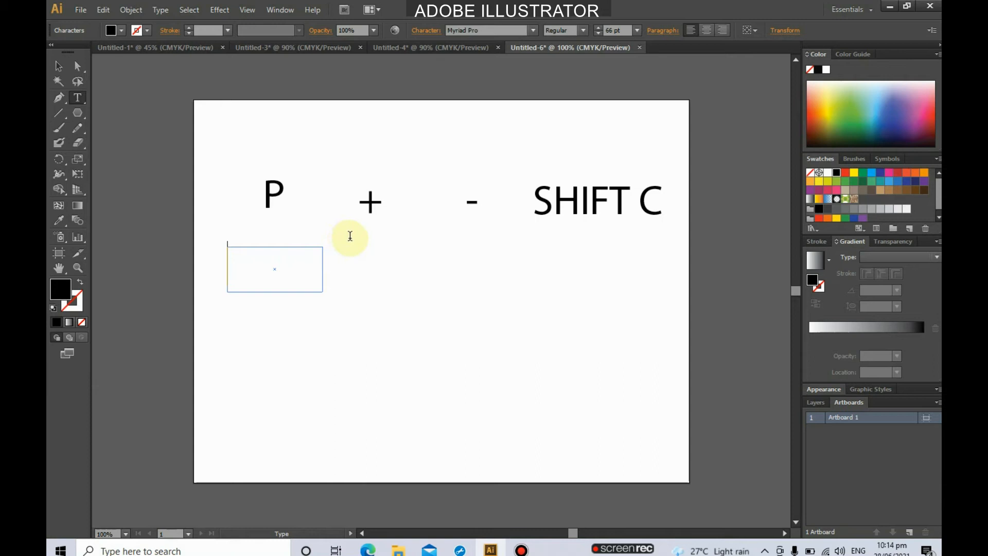
type("Pen To")
key("ctrl+a")
key("ctrl+shift+comma")
key("ctrl+shift+comma")
key("ctrl+shift+comma")
key("ctrl+shift+comma")
key("ctrl+shift+comma")
key("ctrl+shift+comma")
key("ctrl+shift+comma")
key("ctrl+shift+comma")
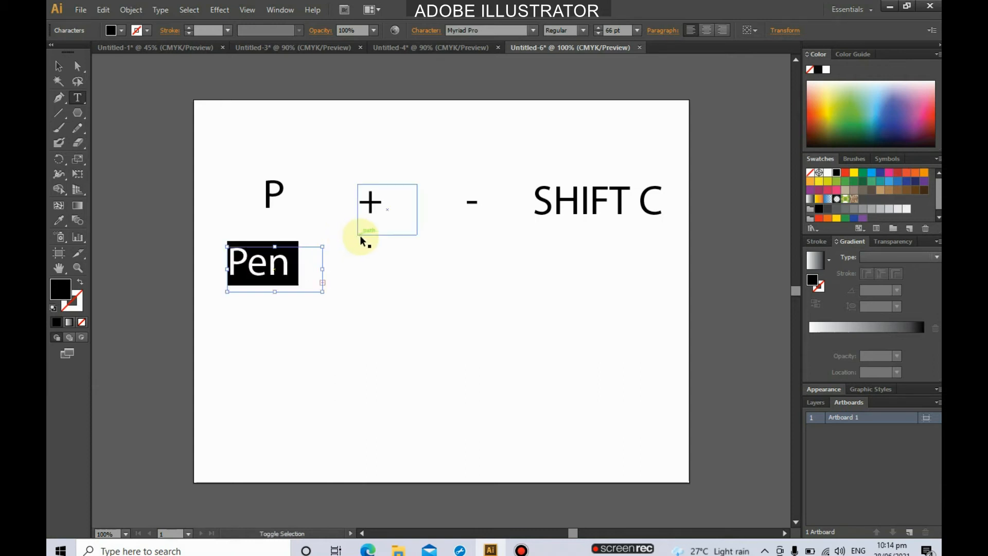
key("ctrl+shift+comma")
key("ctrl+shift+comma")
key("ctrl+shift+comma")
key("ctrl+shift+comma")
key("ctrl+shift+comma")
key("ctrl+shift+comma")
key("ctrl+shift+comma")
key("ctrl+shift+comma")
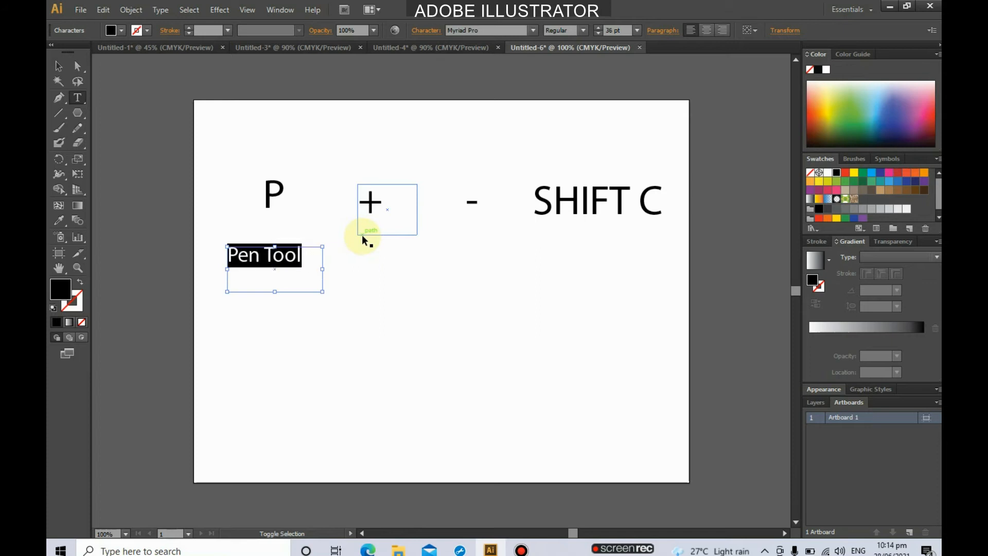
Move the "Pen Tool" label up directly beneath the "P" and nudge the "+" up to line up with the "P".
left_click(58, 66)
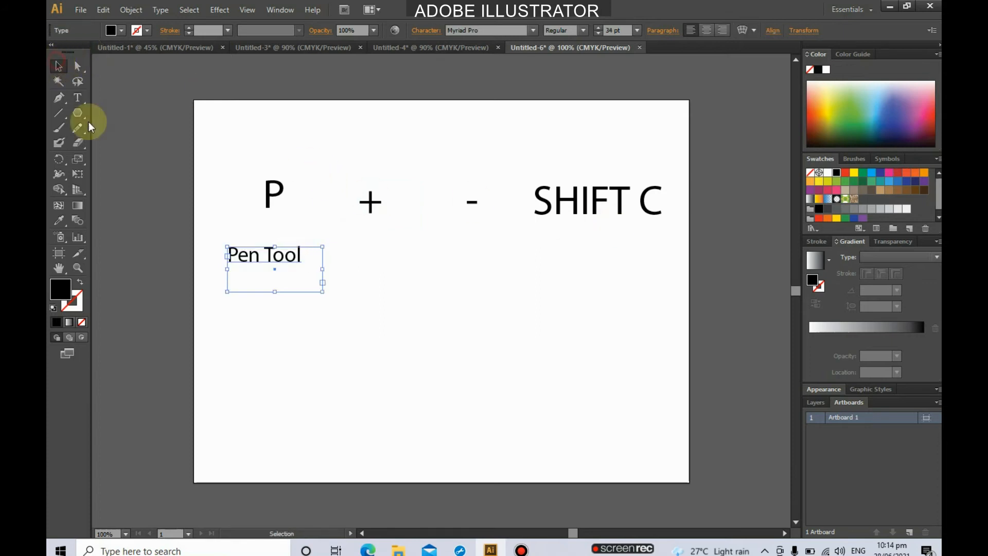
left_click(146, 226)
left_click_drag(259, 256, 261, 228)
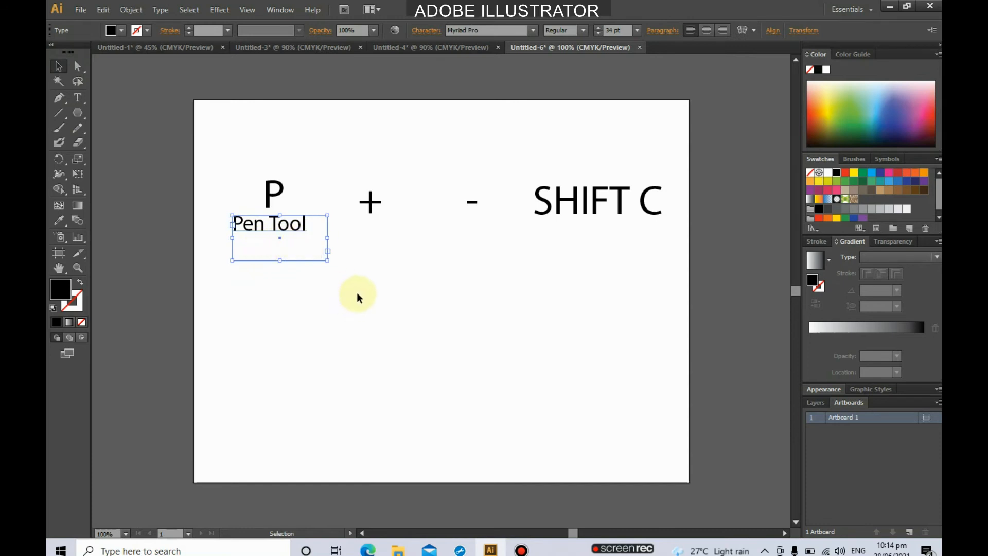
left_click(391, 218)
left_click_drag(381, 200, 383, 198)
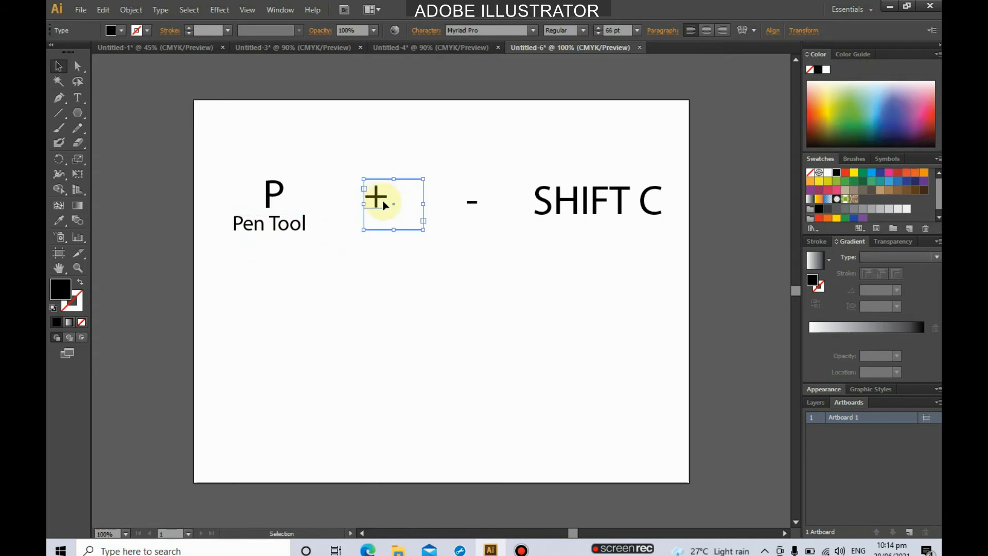
Duplicate the "Pen Tool" label beneath the "+" and replace the copy's text with "Add anchor pt.".
left_click_drag(297, 231, 399, 228)
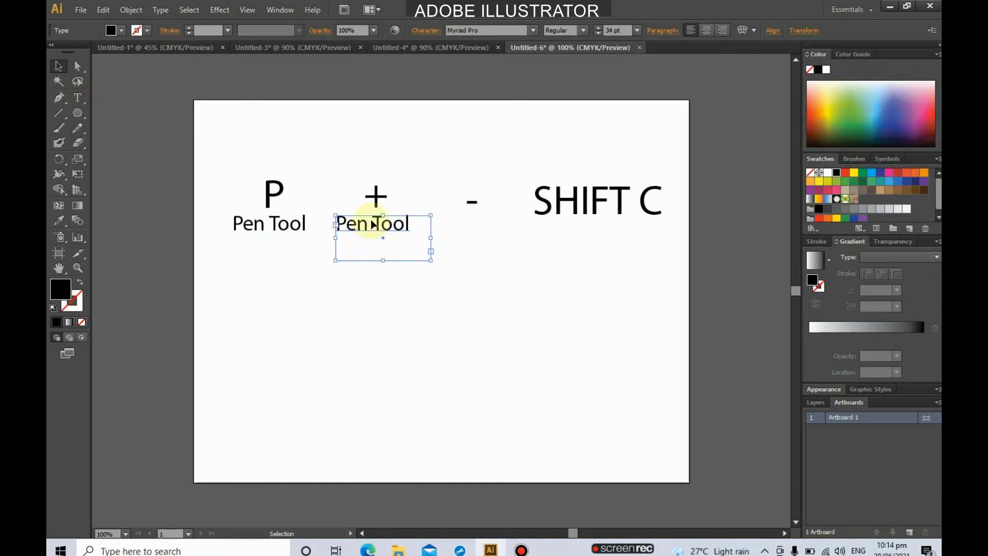
left_click(77, 97)
left_click(368, 224)
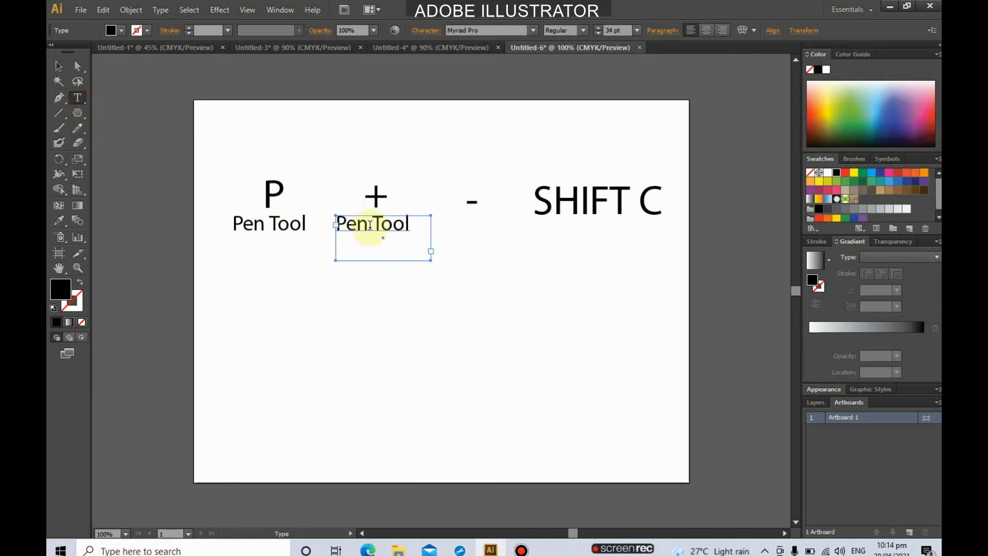
left_click_drag(410, 224, 329, 227)
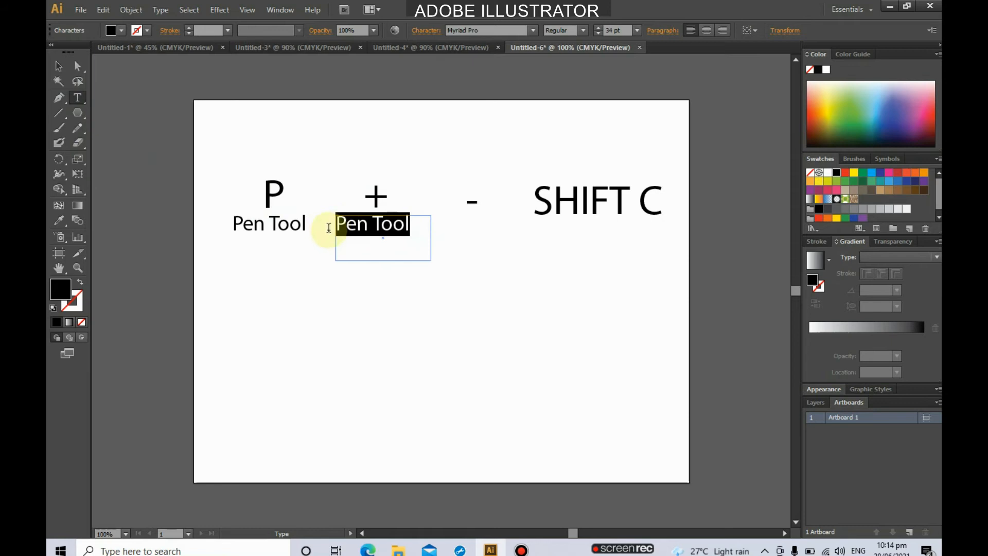
type("Add anchor pt.")
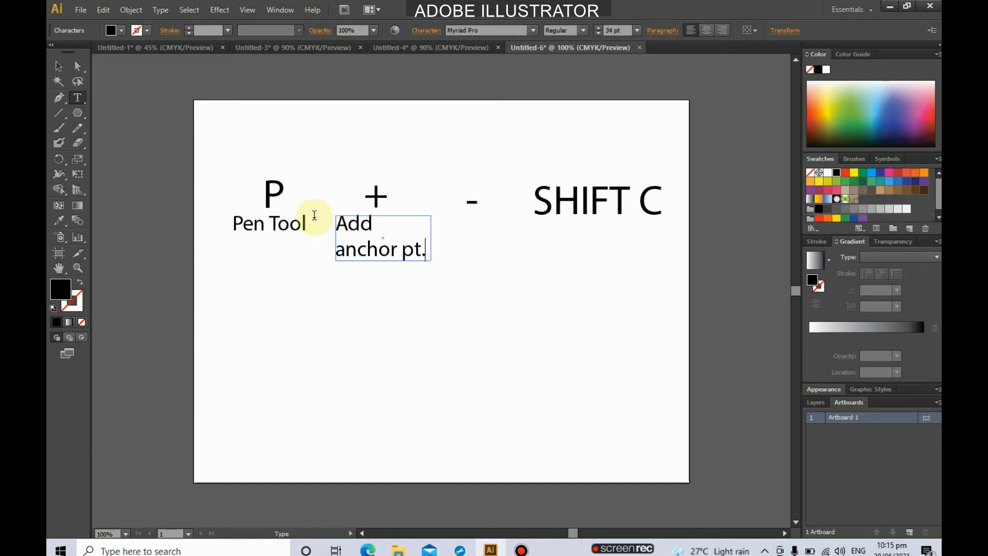
Duplicate the "Add anchor pt." label beneath the minus sign and change the copy to "Subtract anchor pt.".
left_click(58, 66)
left_click(460, 282)
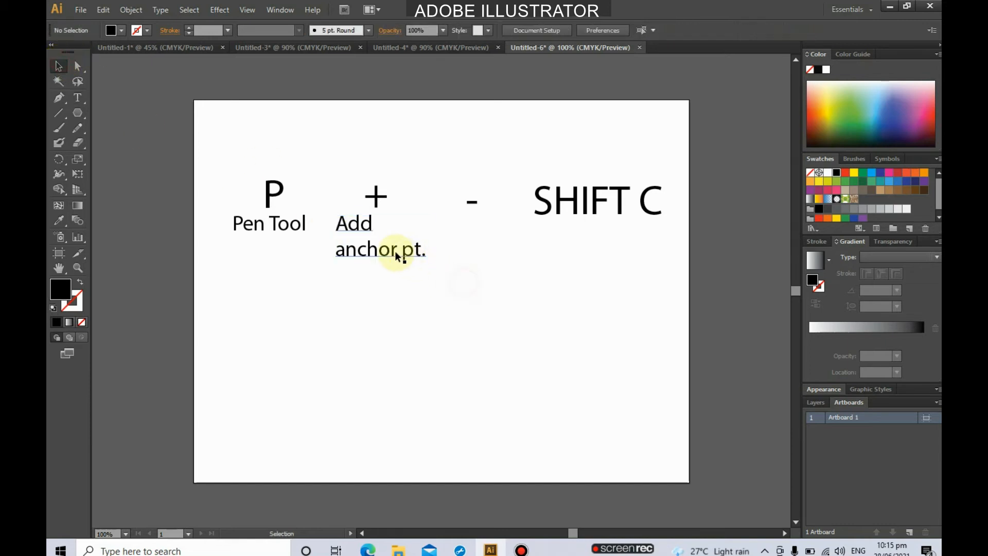
left_click_drag(393, 251, 493, 258)
left_click(78, 98)
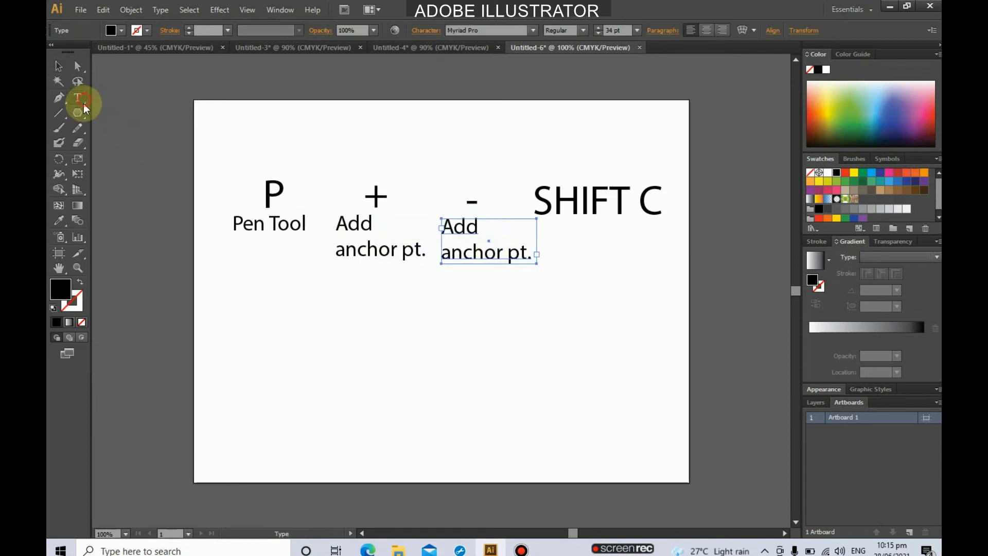
left_click_drag(533, 251, 431, 227)
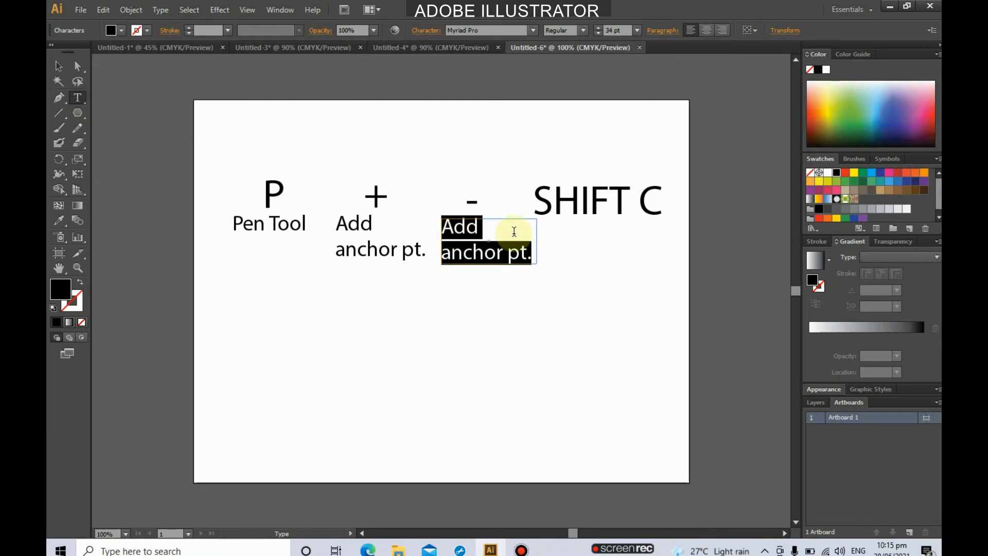
type("Sibt")
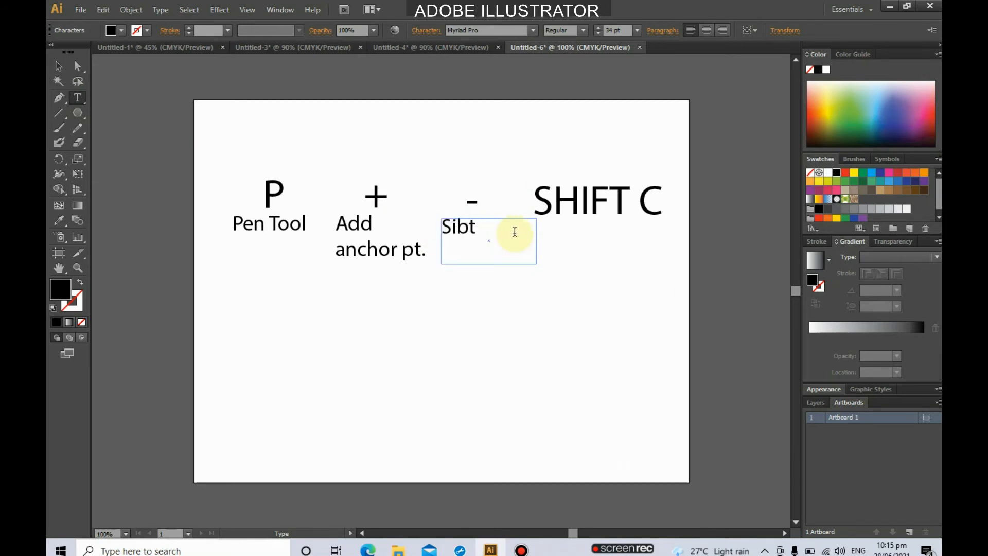
key("BackSpace")
key("BackSpace")
key("BackSpace")
type("ubtract anchor pt.")
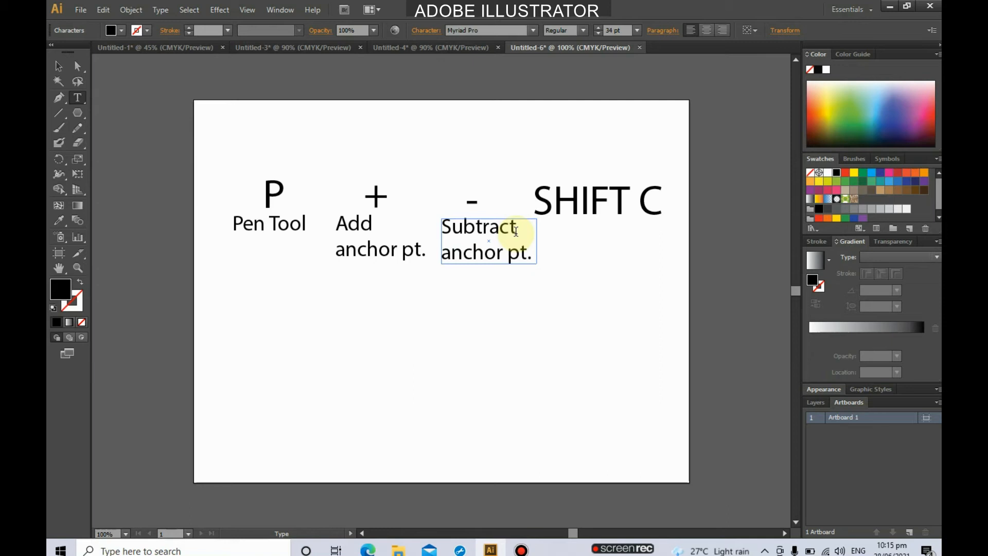
Duplicate the "Subtract anchor pt." label beneath "SHIFT C" and replace the copy's word "Subtract" with "Convert".
left_click(57, 67)
left_click(502, 239)
left_click_drag(500, 230, 611, 235)
left_click(78, 98)
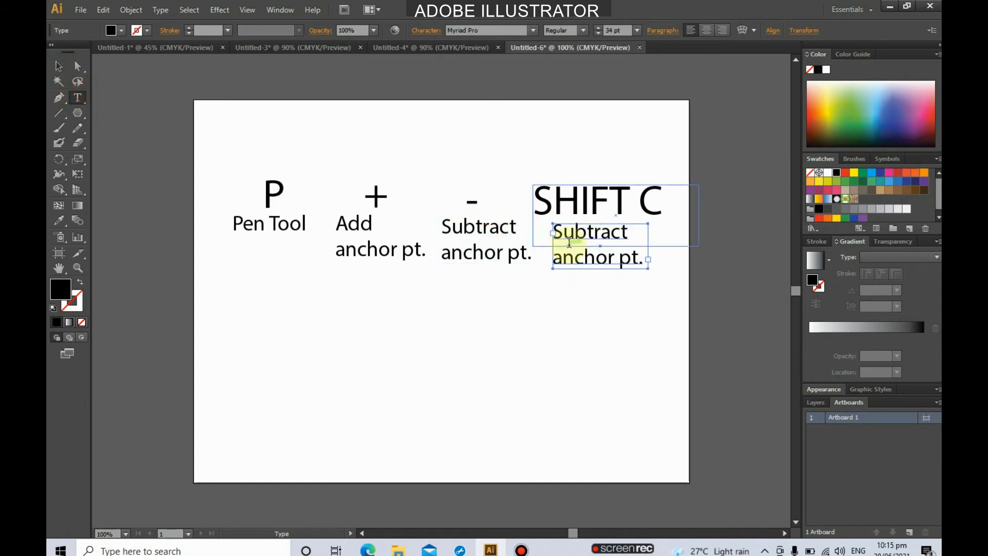
left_click_drag(643, 260, 546, 234)
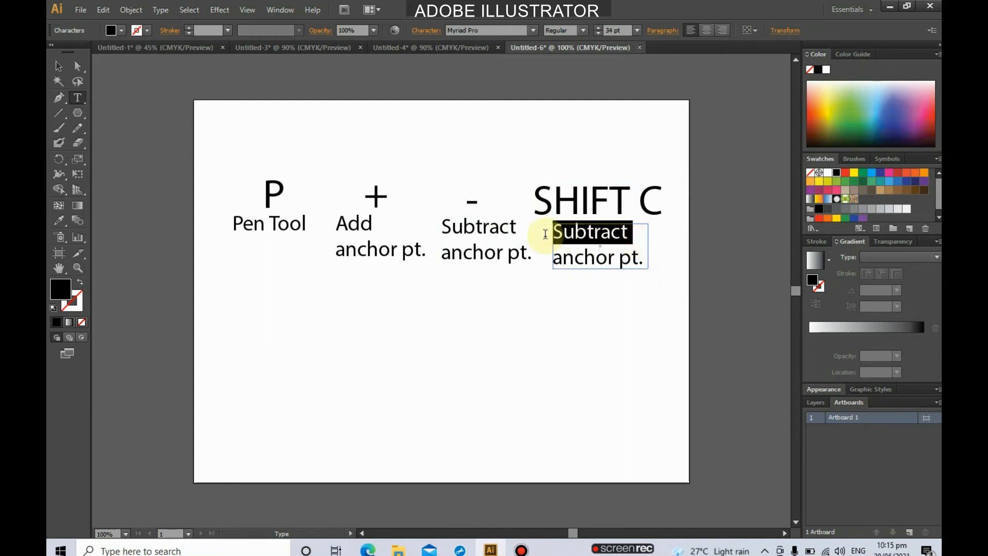
type("Convert")
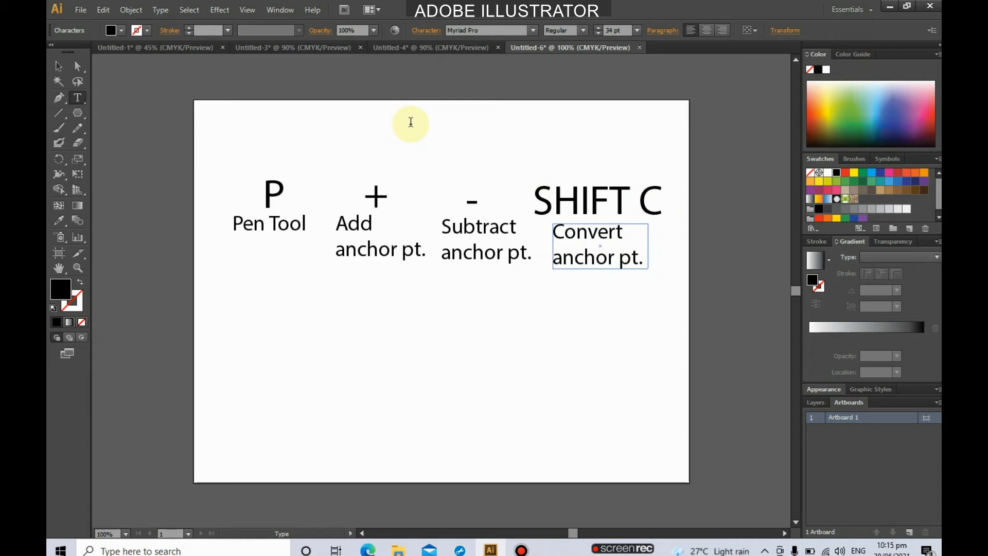
type(" p")
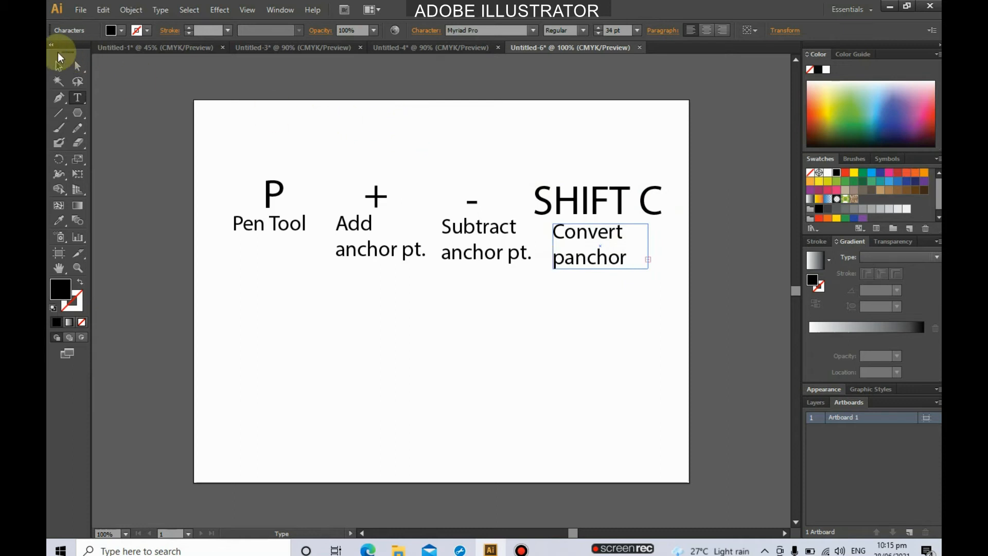
left_click(61, 66)
Draw a nearly horizontal straight segment with the Pen tool in the empty area below the labels.
key("p")
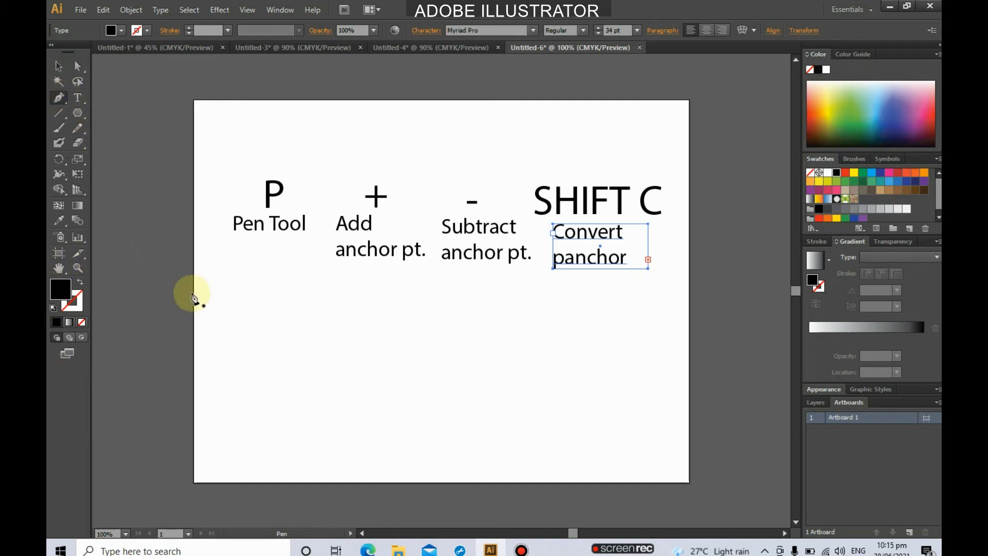
left_click(249, 378)
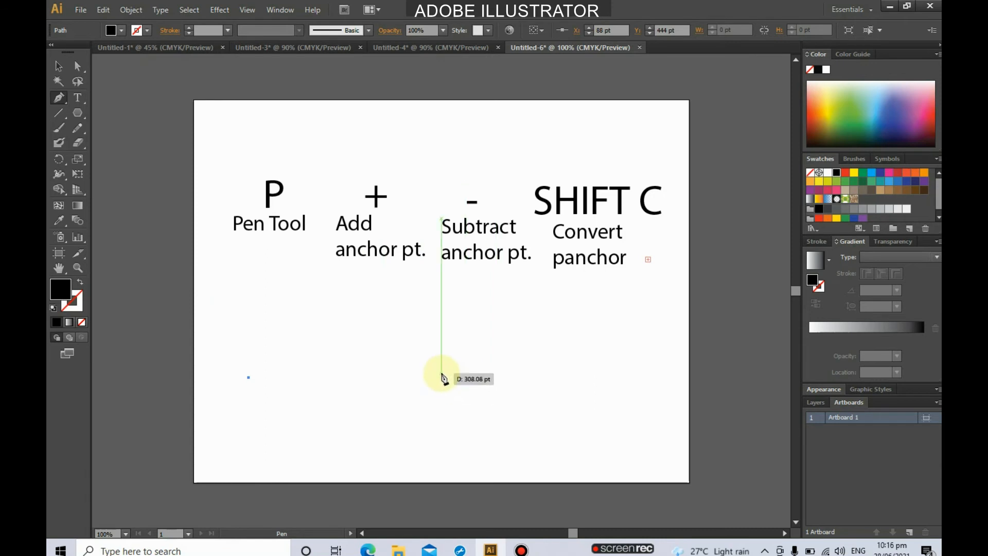
left_click(415, 376)
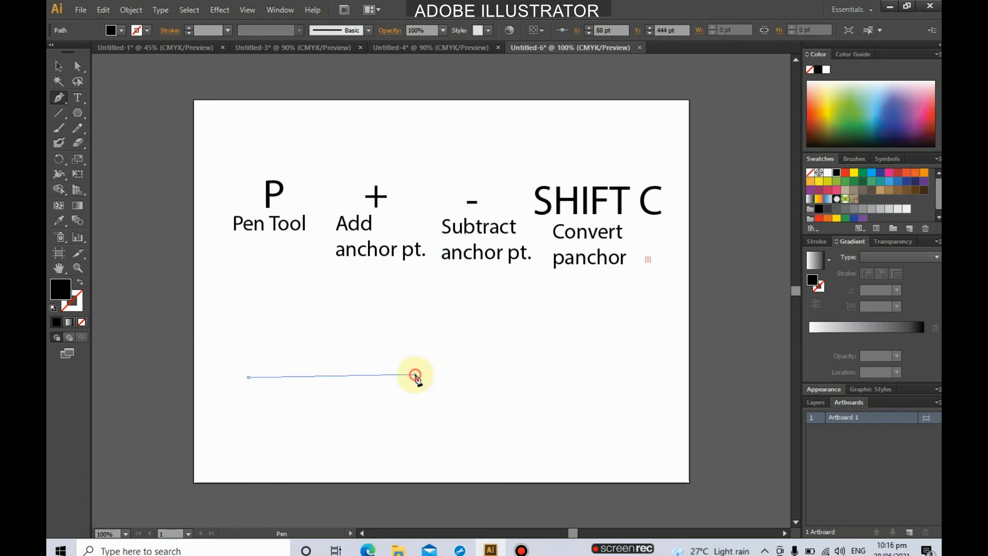
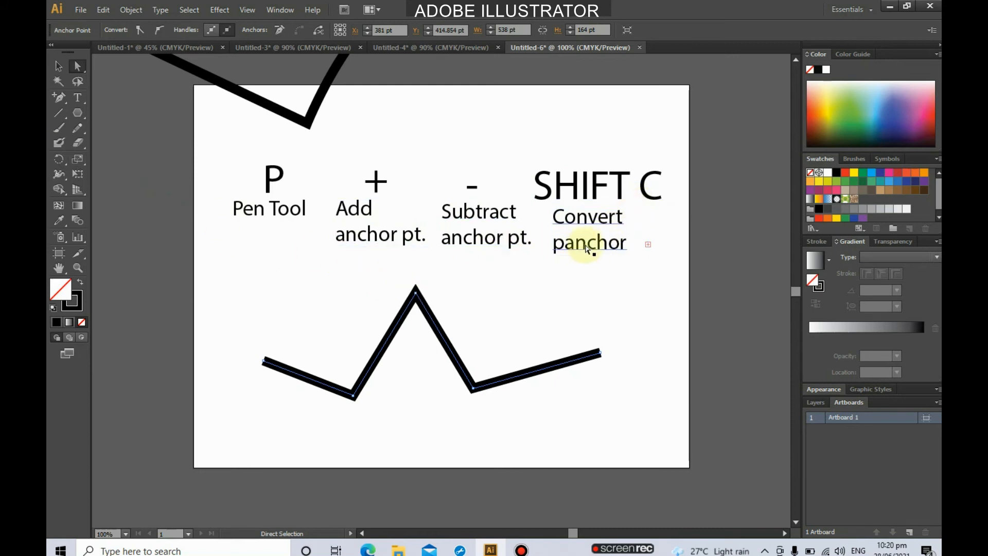
Convert the peak anchor of the zigzag path into a smooth point with long horizontal handles, forming a rounded arch.
key("shift+c")
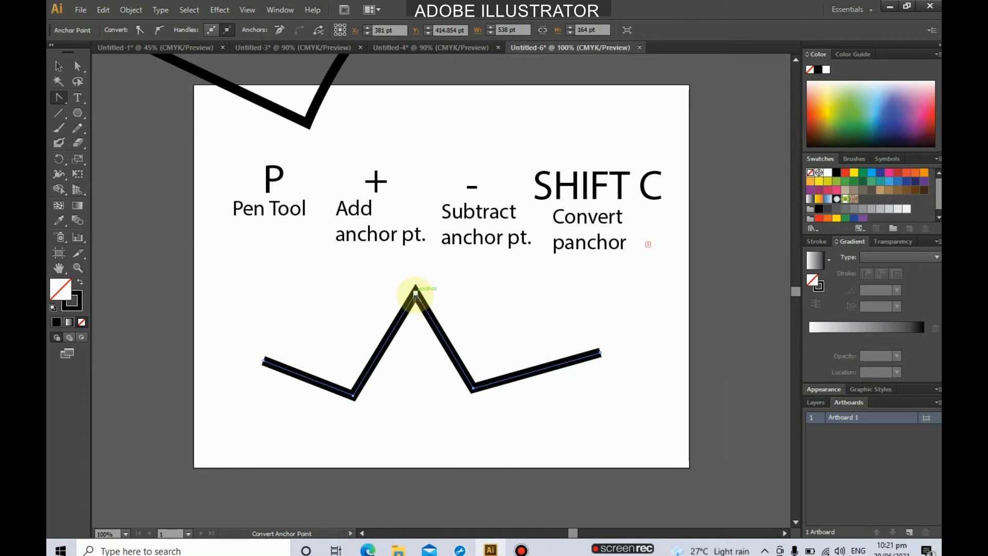
left_click_drag(416, 293, 505, 298)
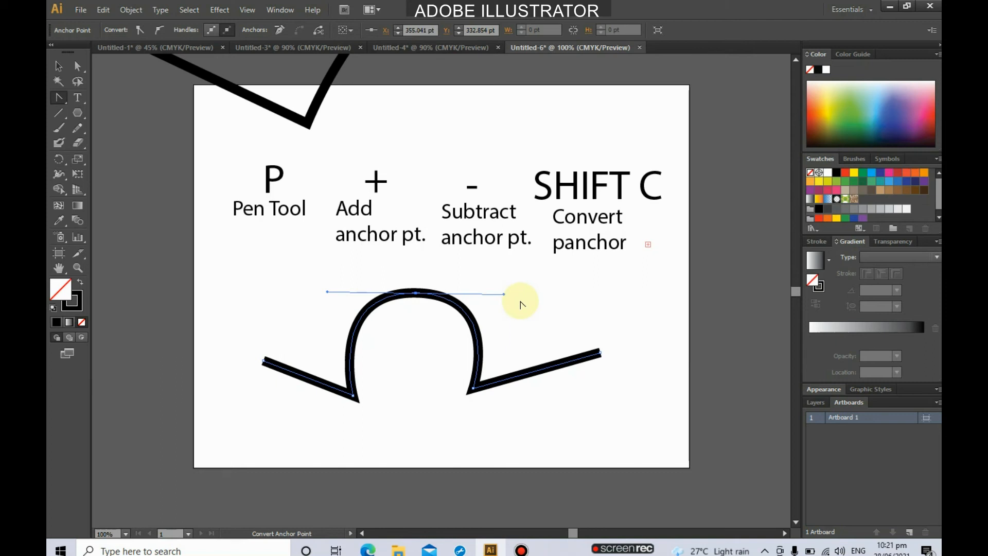
Correct the label beneath "SHIFT C" from "Convert panchor" to "Convert anchor pt.".
left_click(78, 99)
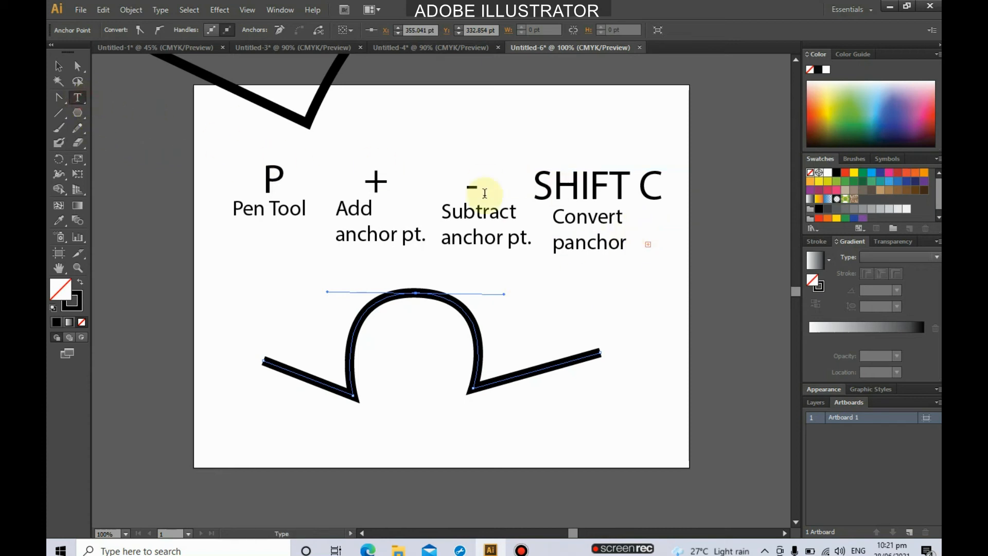
left_click(578, 238)
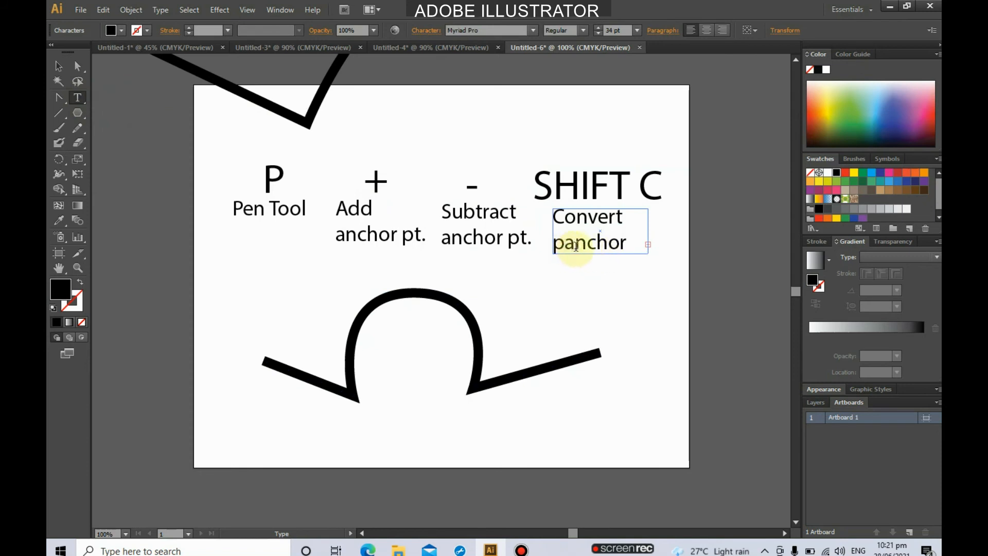
key("Delete")
key("End")
type("pt.")
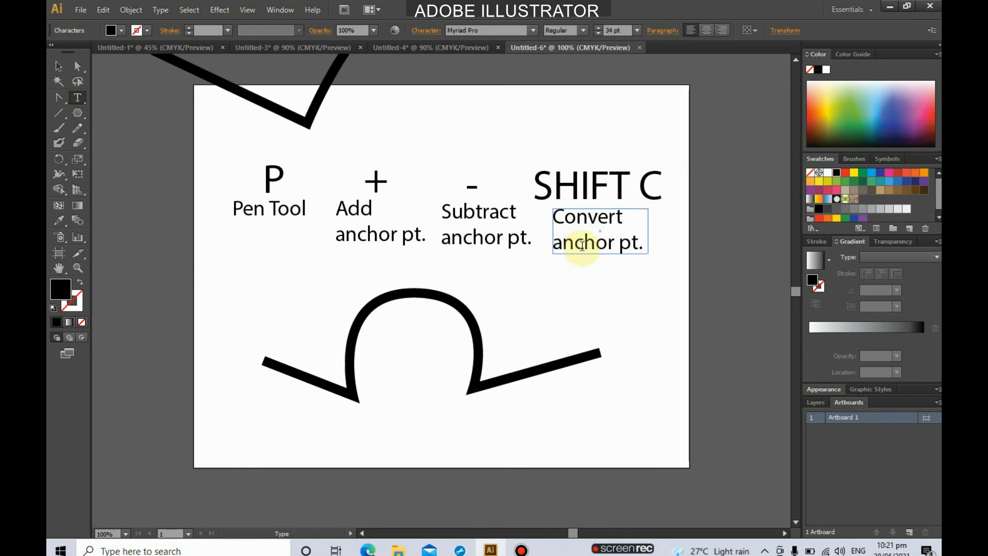
left_click(60, 66)
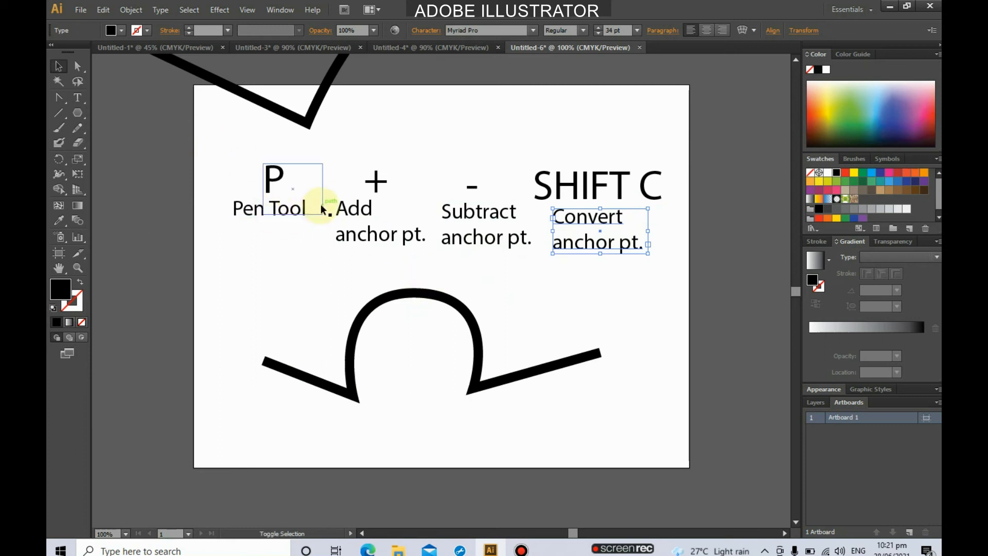
Convert the path's rounded peak back to a corner and turn its two lower anchors into smooth curves.
key("shift+c")
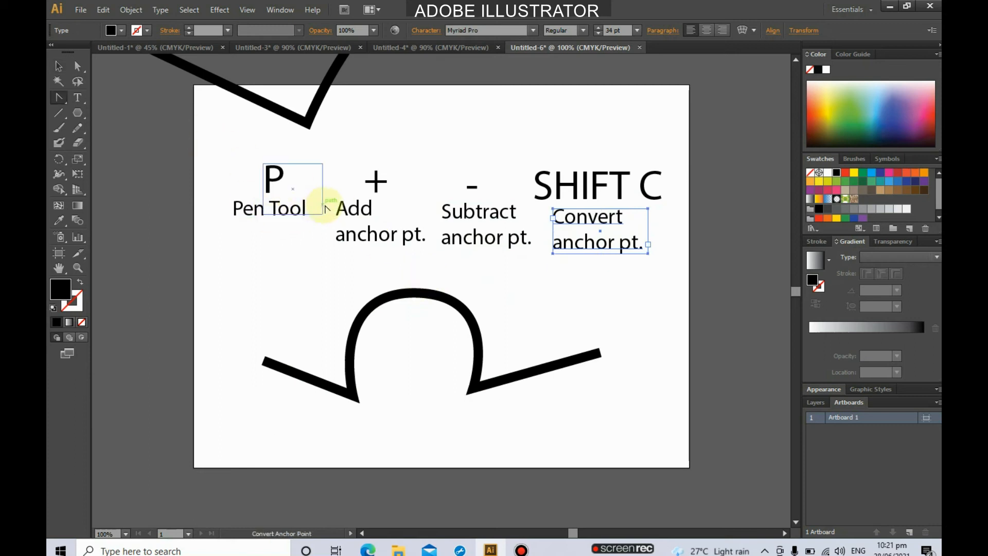
left_click(415, 293)
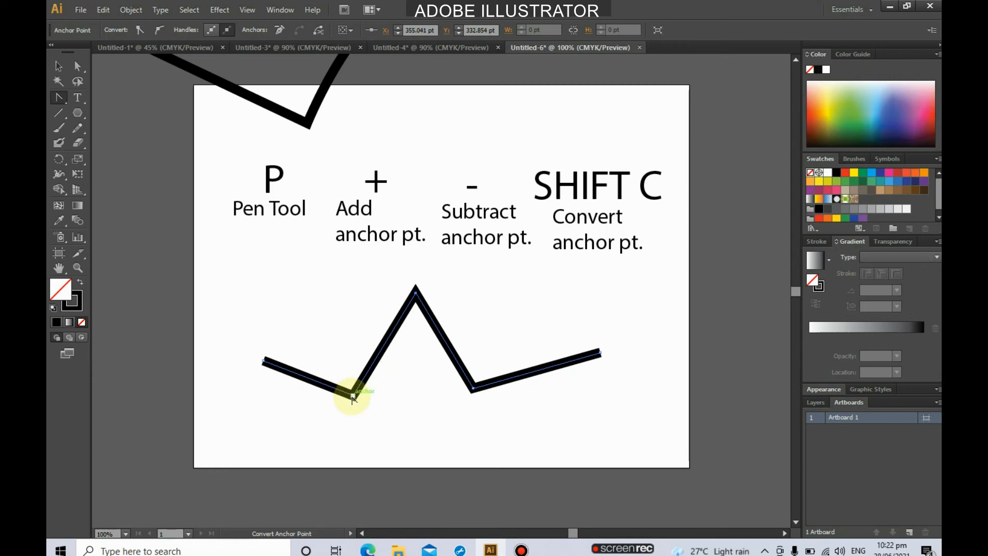
left_click_drag(353, 396, 390, 375)
left_click_drag(472, 389, 521, 402)
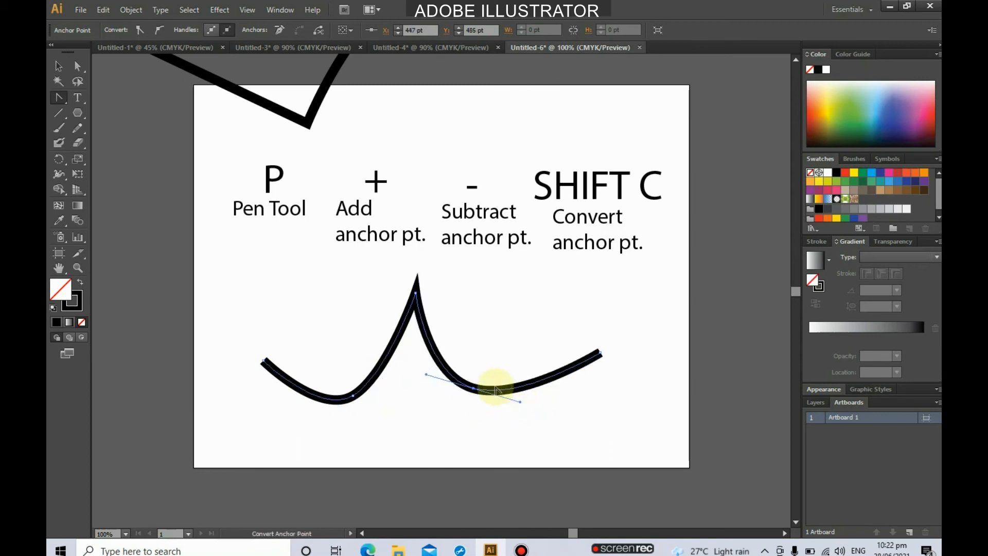
Try to convert the path's peak anchor point again and dismiss the alert.
left_click(417, 296)
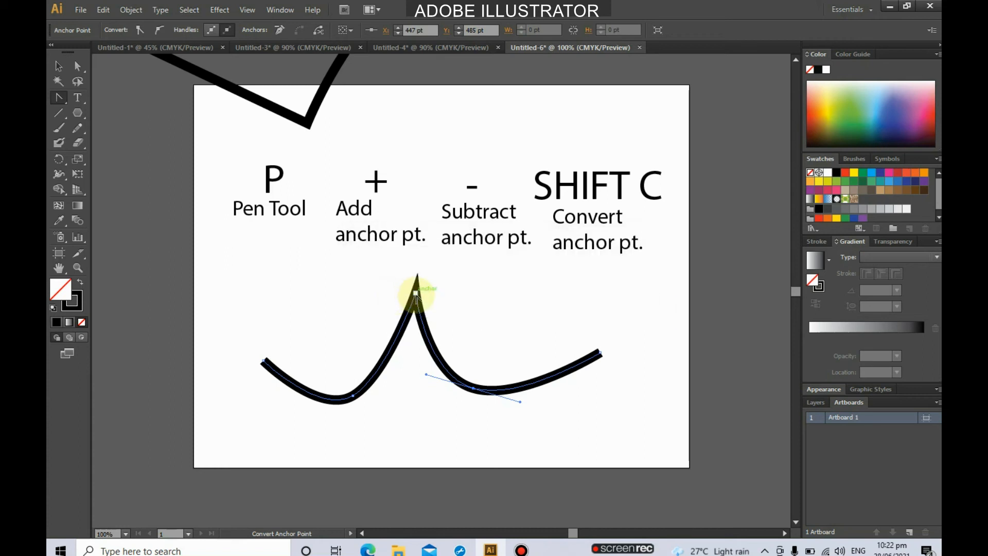
left_click(434, 215)
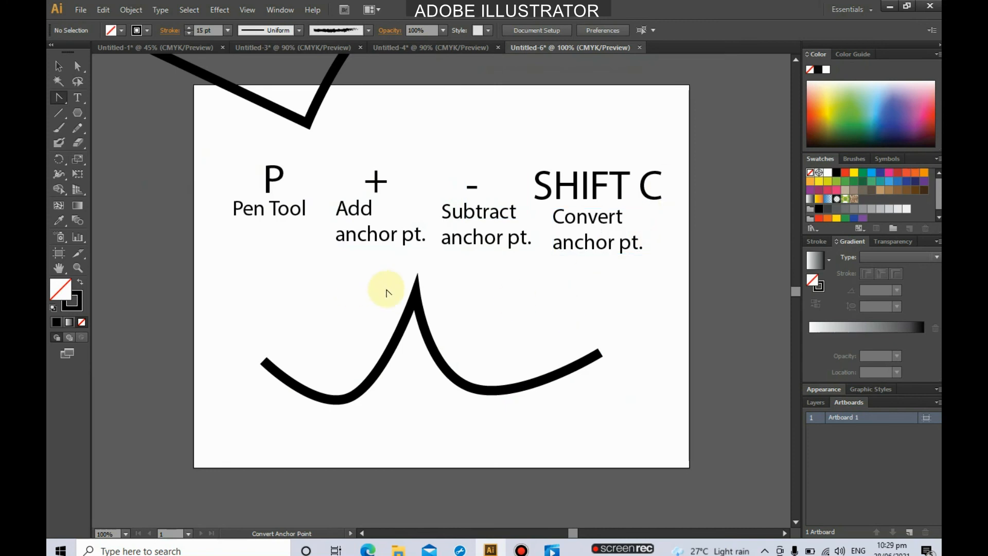
left_click(415, 300)
left_click(594, 296)
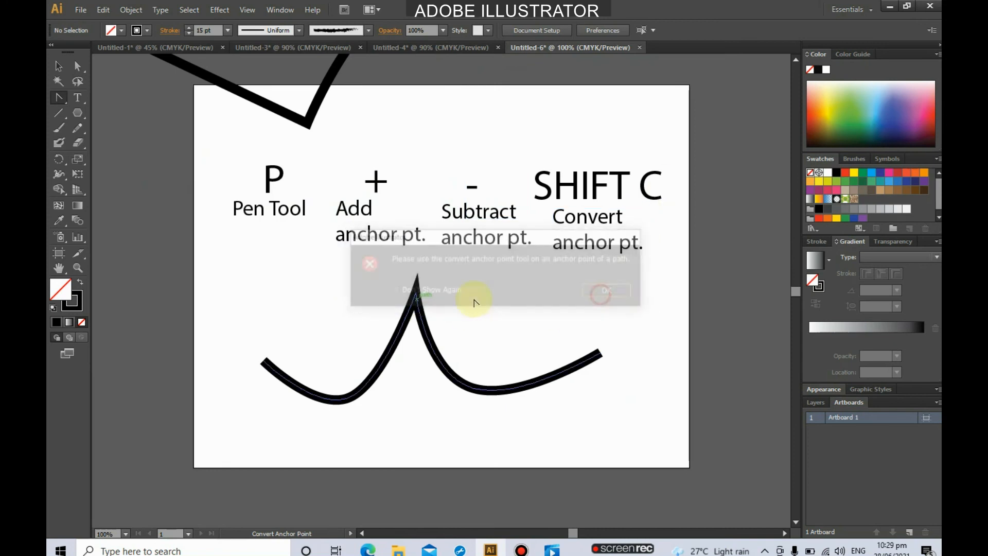
Convert the path's peak anchor into a smooth point with long, nearly horizontal handles.
left_click(418, 299)
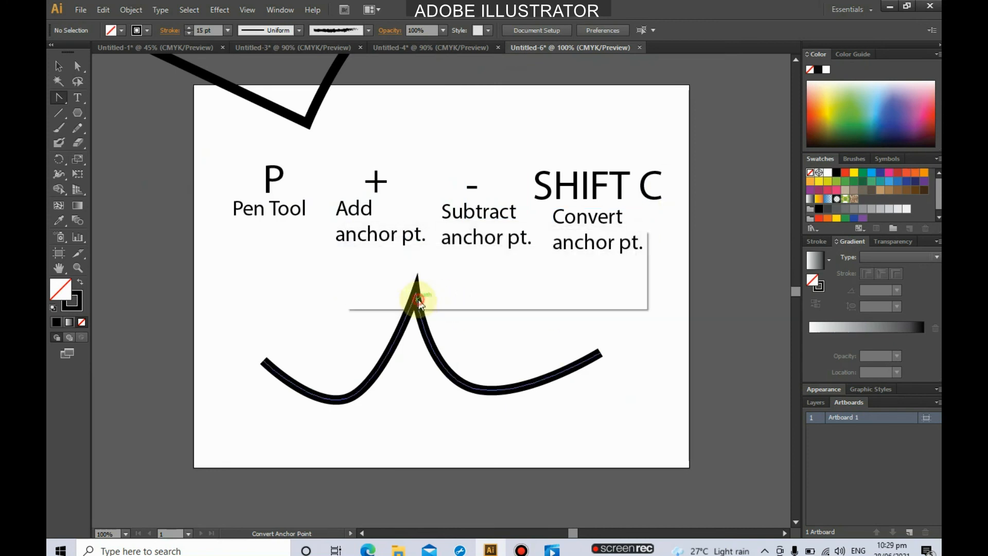
left_click(605, 291)
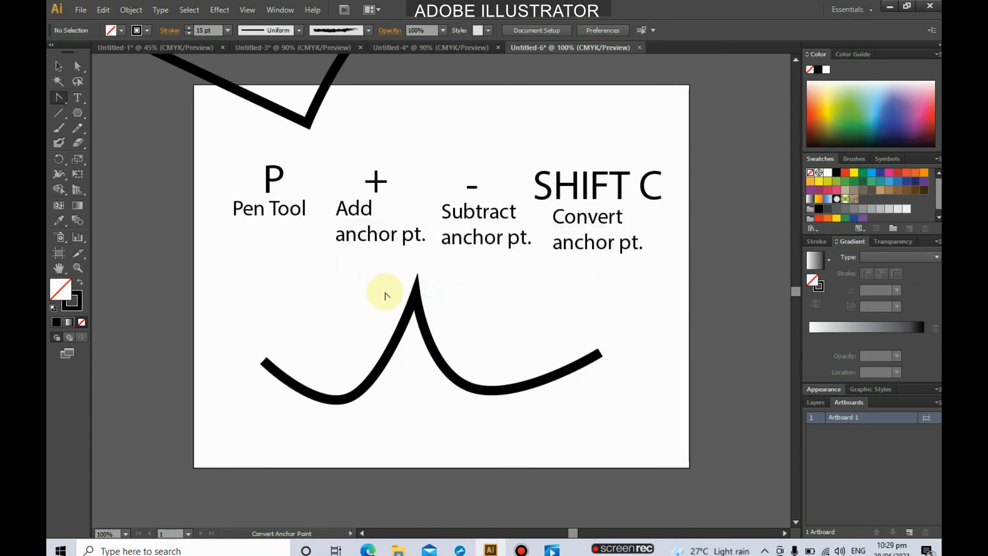
mouse_move(416, 293)
left_mouse_down()
mouse_move(468, 290)
mouse_move(492, 293)
mouse_move(494, 303)
left_mouse_up()
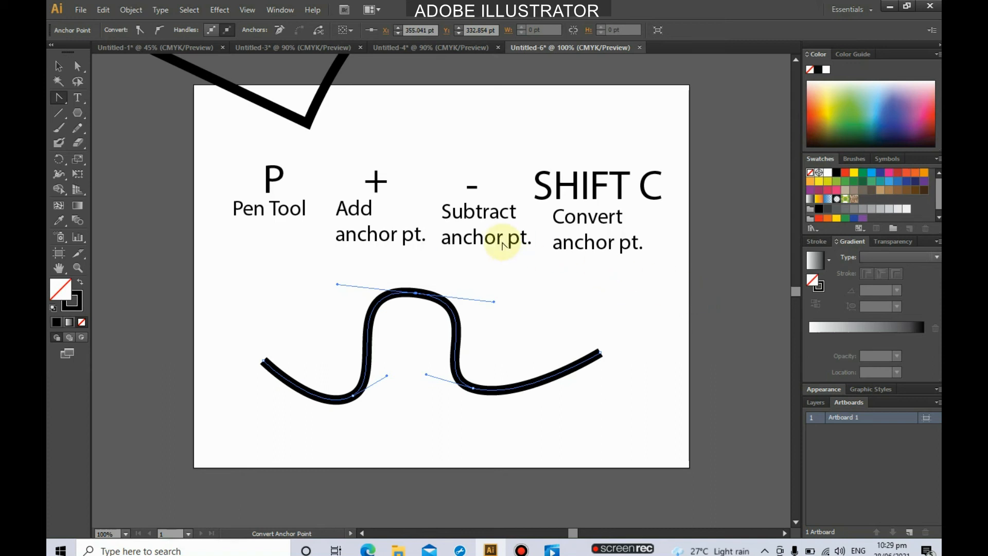
Convert the path's peak and both lower anchors back to corner points, giving straight zigzag segments.
left_click(415, 293)
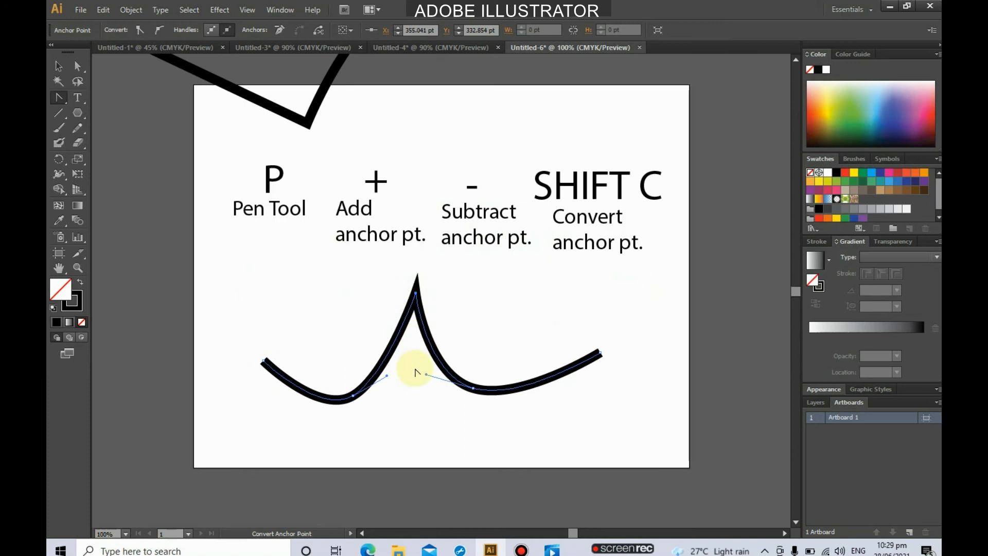
left_click(473, 388)
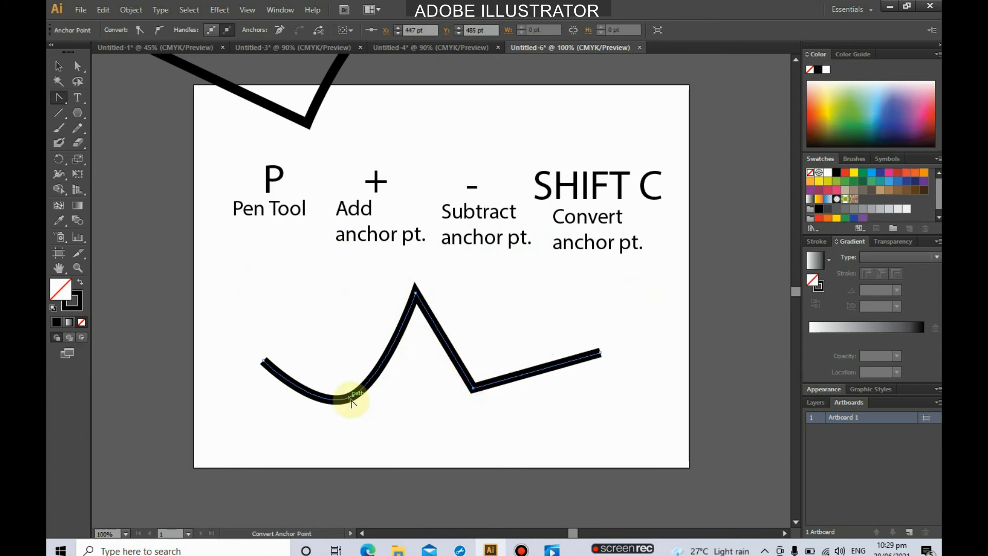
left_click(354, 396)
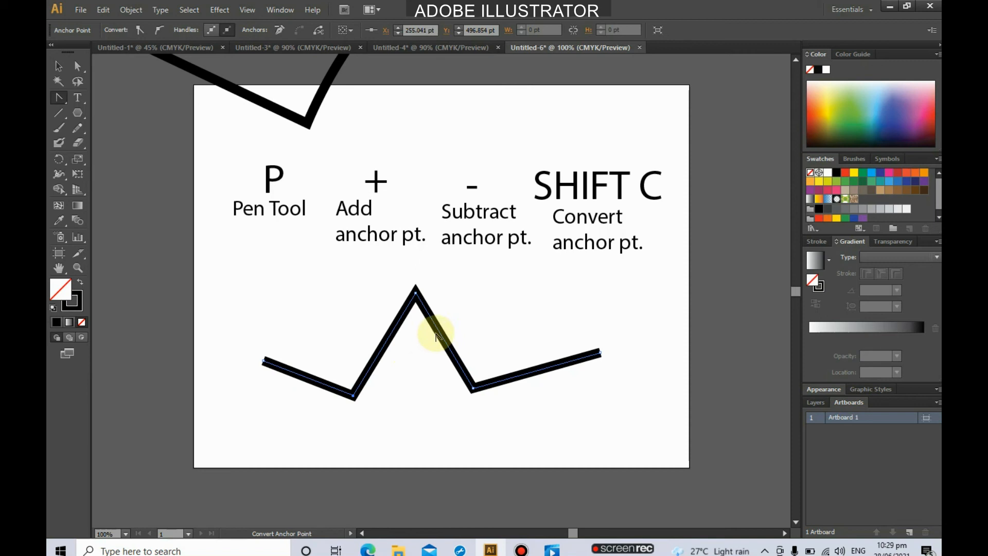
Convert the peak and both lower anchors of the zigzag into smooth points, giving the peak long, nearly horizontal handles.
left_click(423, 293)
left_click_drag(423, 293, 475, 299)
left_click_drag(473, 390, 523, 419)
left_click_drag(352, 396, 405, 362)
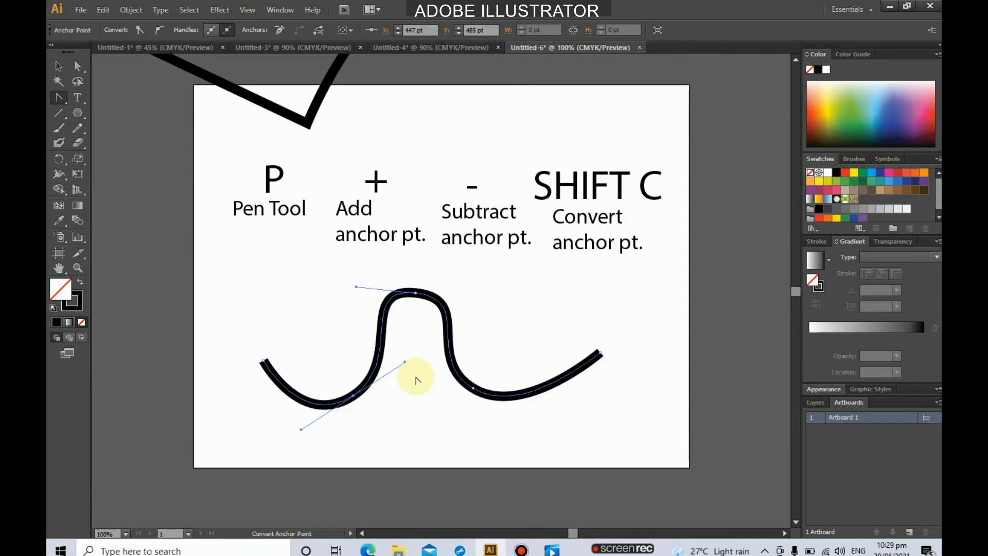
left_click(416, 293)
left_click_drag(416, 293, 492, 296)
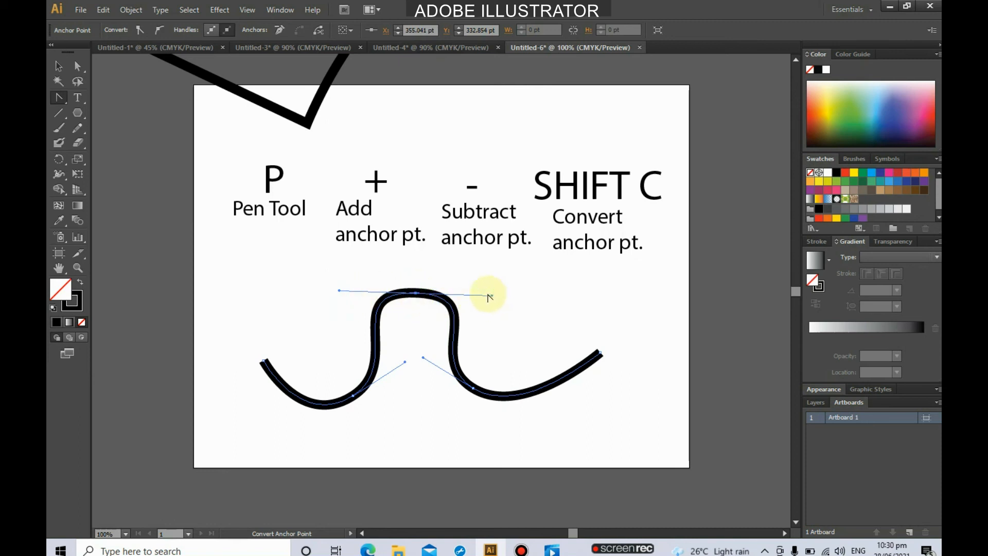
Reshape the arch with Direct Selection by tilting the peak's right handle slightly upward and varying its length.
left_click(81, 71)
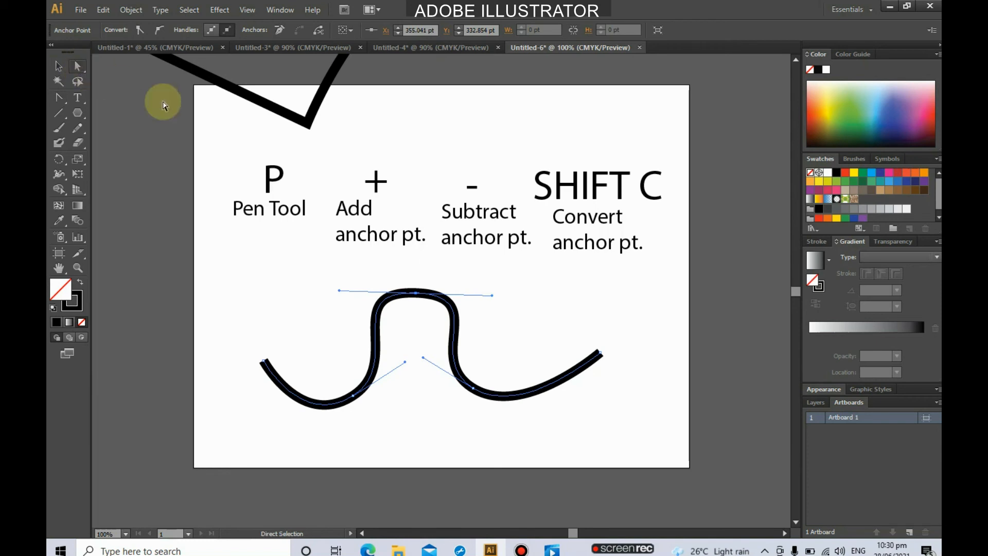
mouse_move(493, 298)
left_mouse_down()
mouse_move(503, 267)
mouse_move(541, 269)
mouse_move(519, 291)
mouse_move(484, 267)
mouse_move(509, 284)
mouse_move(550, 273)
mouse_move(539, 271)
left_mouse_up()
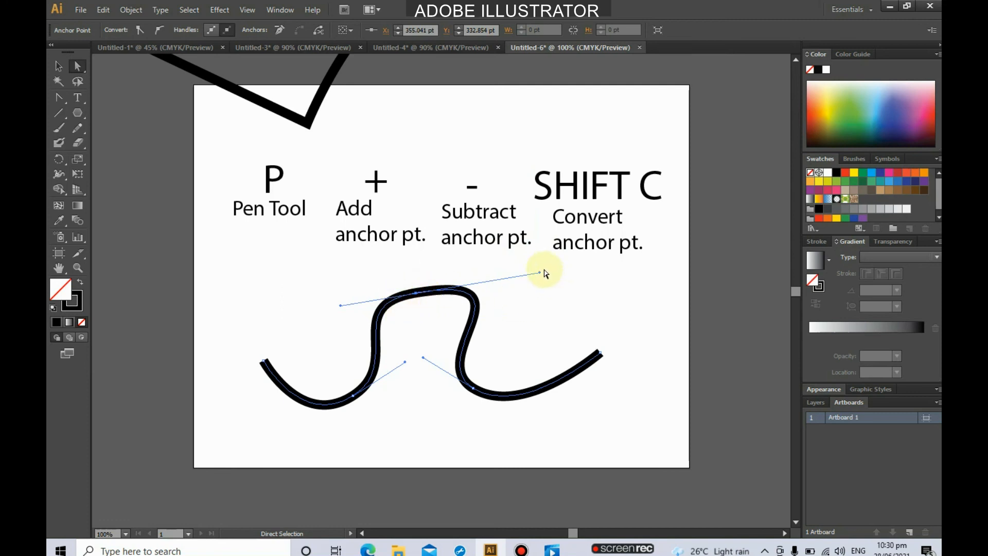
mouse_move(542, 273)
left_mouse_down()
mouse_move(547, 258)
mouse_move(544, 276)
left_mouse_up()
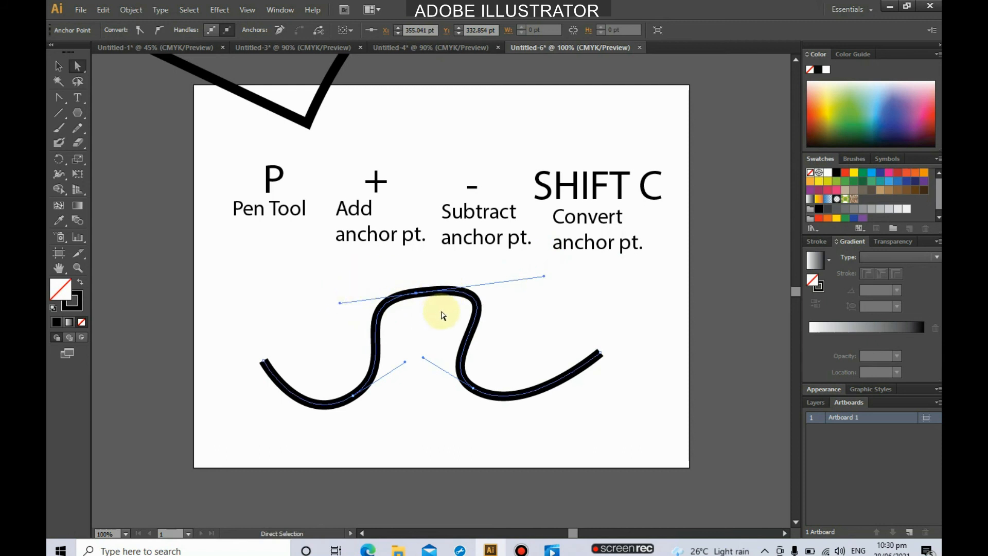
mouse_move(544, 277)
left_mouse_down()
mouse_move(486, 285)
mouse_move(496, 286)
left_mouse_up()
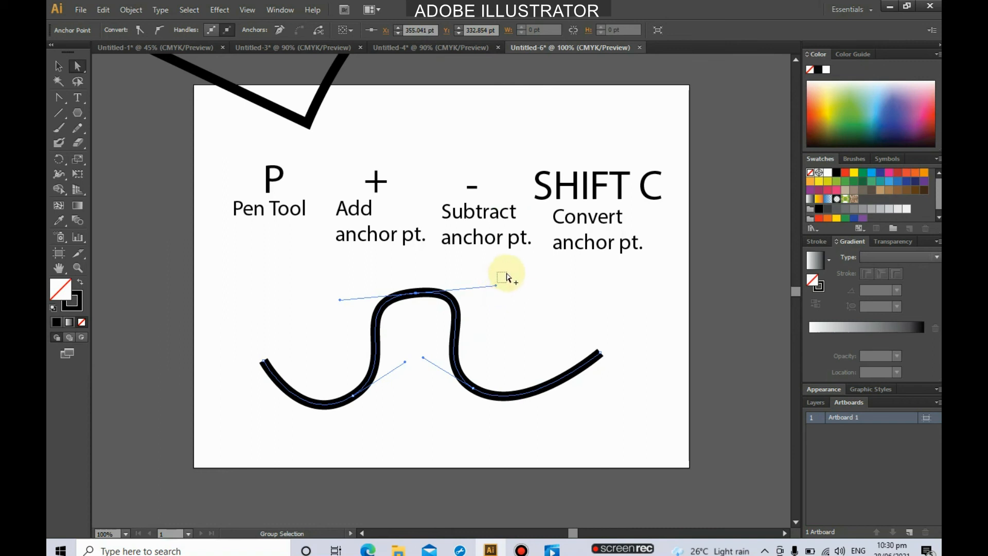
Break the peak anchor's handles apart, pulling one far up to the right and the other up to the left.
left_click(505, 283)
left_click(447, 300)
left_click_drag(499, 285, 645, 240)
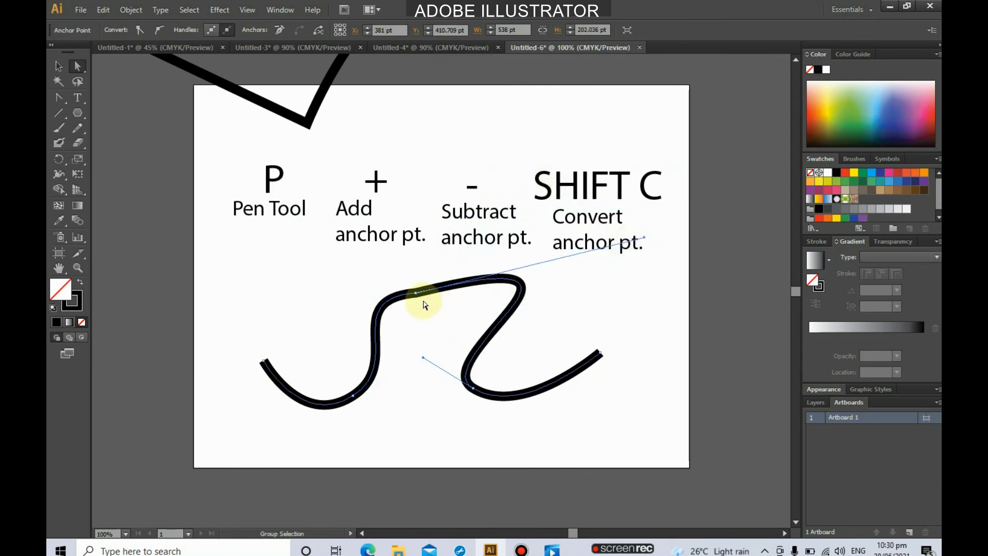
left_click(416, 294)
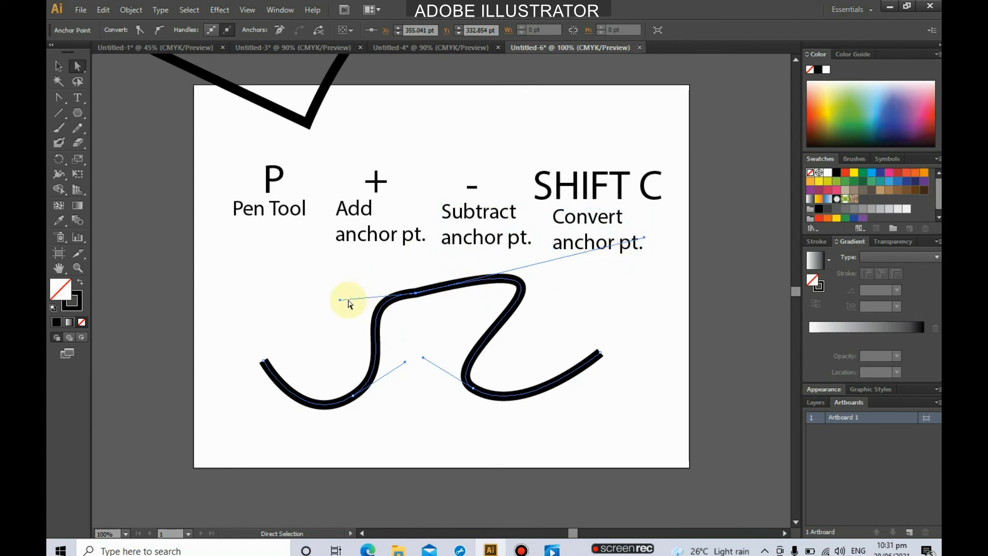
left_click_drag(341, 301, 255, 226)
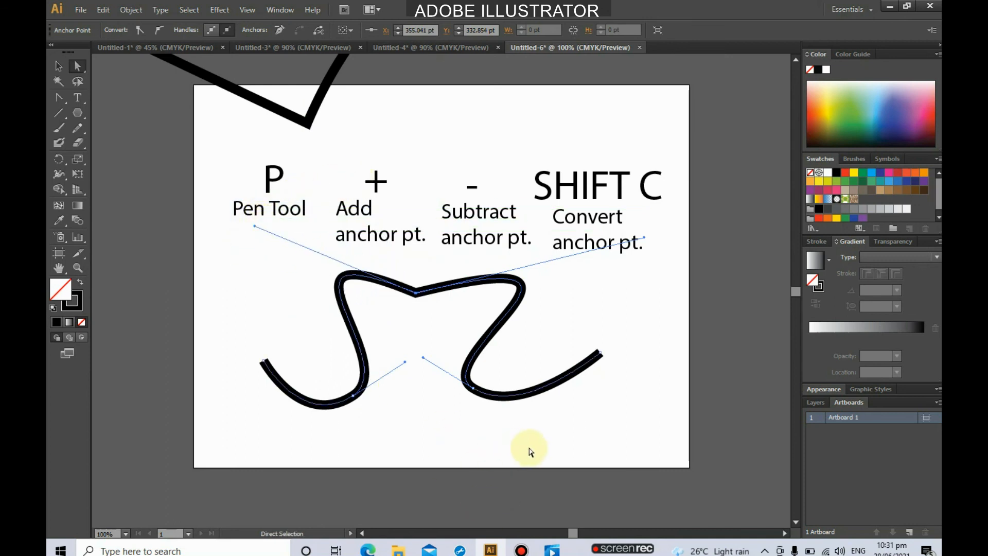
Split the right lower anchor's handles, swinging one down below the artboard and the other up to the left.
left_click_drag(474, 389, 474, 390)
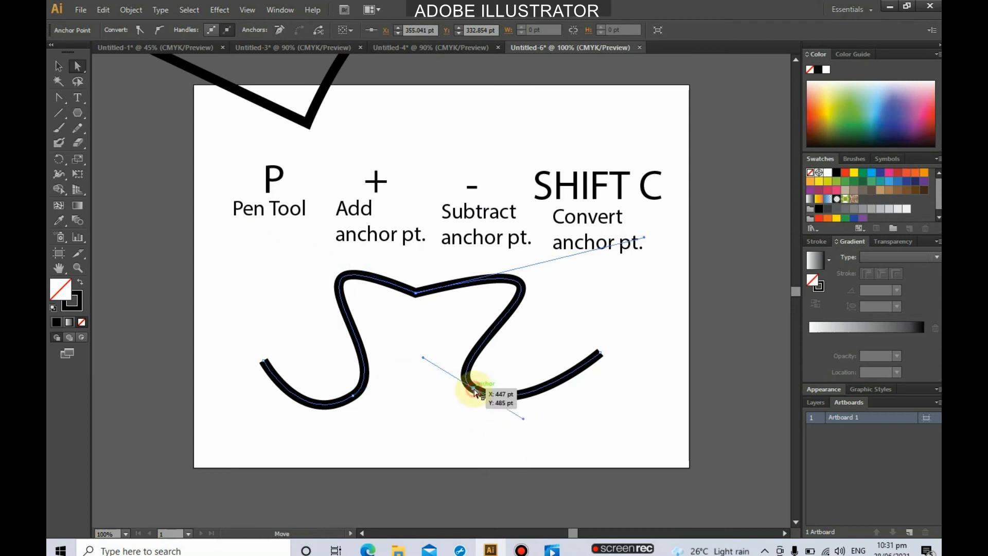
left_click_drag(521, 421, 550, 420)
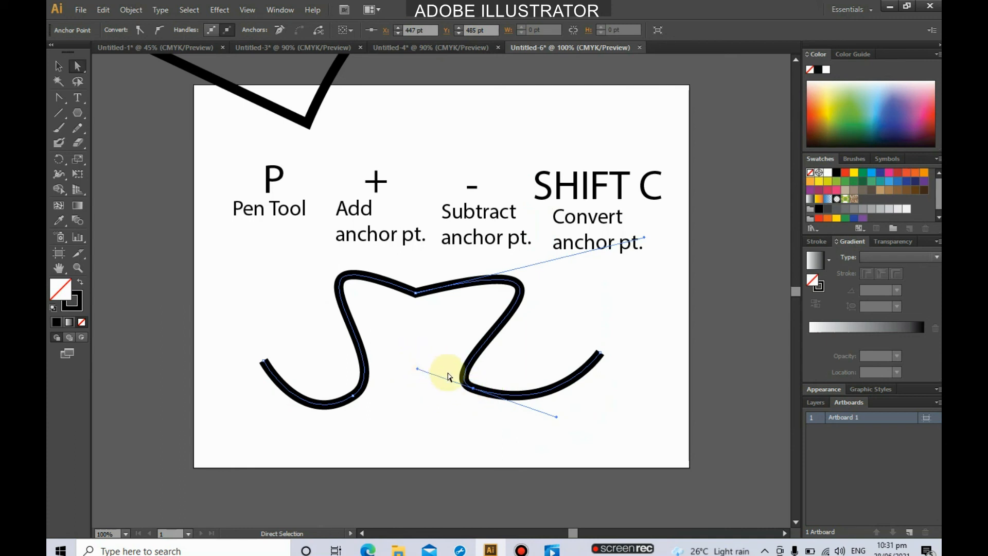
left_click_drag(558, 417, 409, 504)
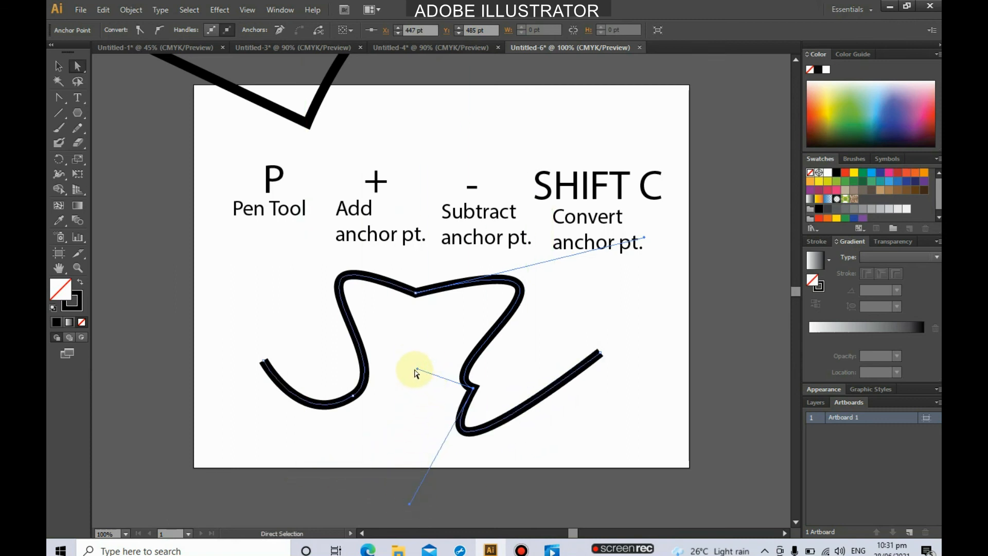
left_click_drag(418, 369, 388, 318)
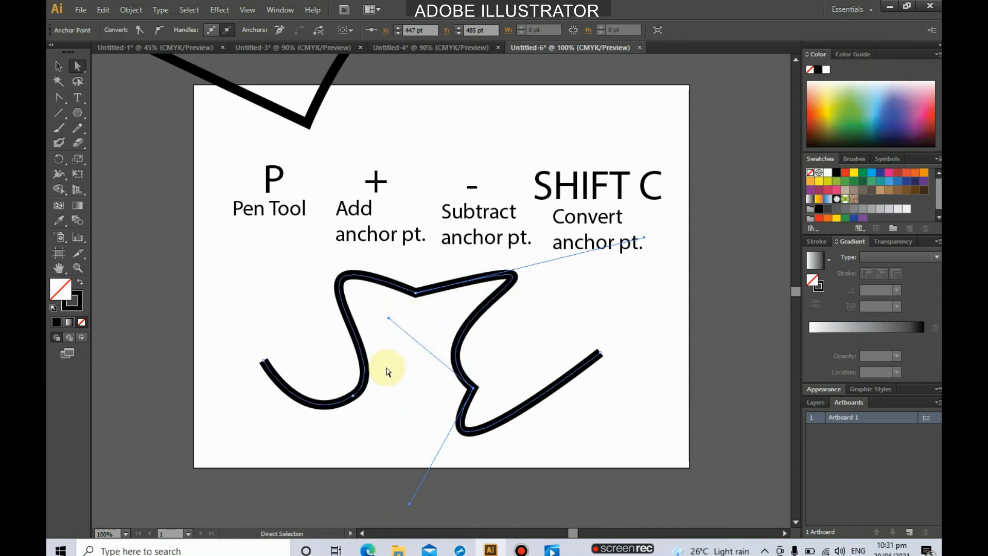
Split the left lower anchor's handles, pulling one down below the artboard and the other up to the right.
left_click(355, 396)
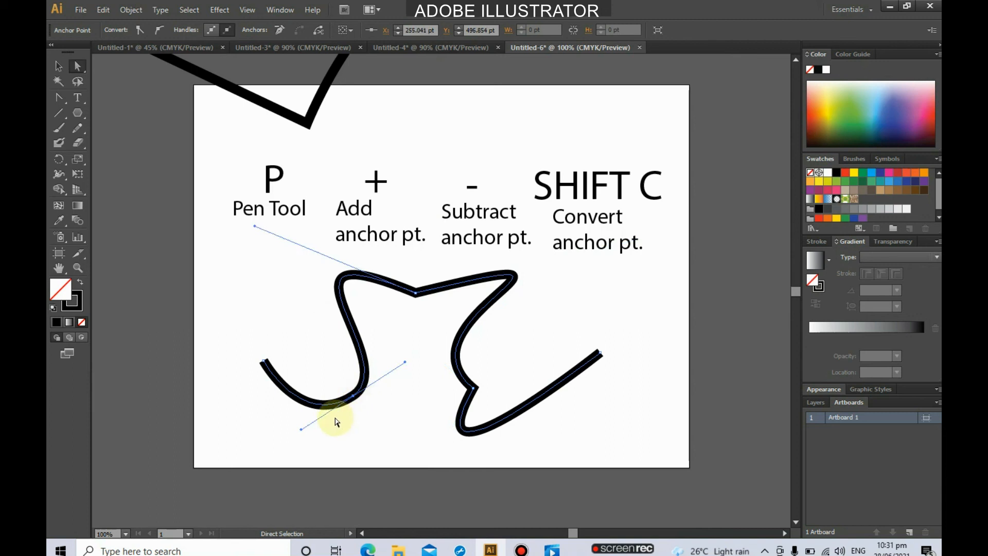
left_click_drag(302, 429, 248, 438)
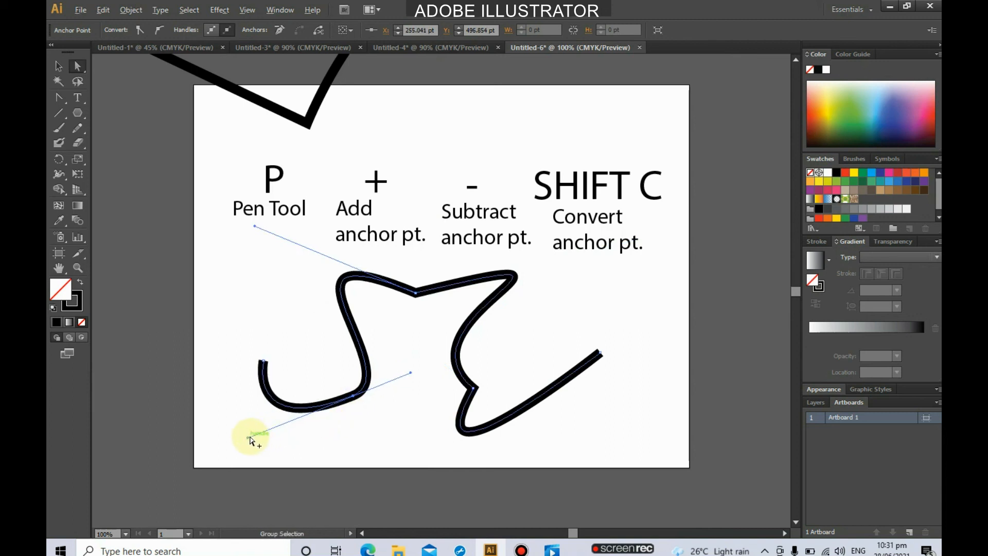
left_click_drag(249, 439, 300, 489)
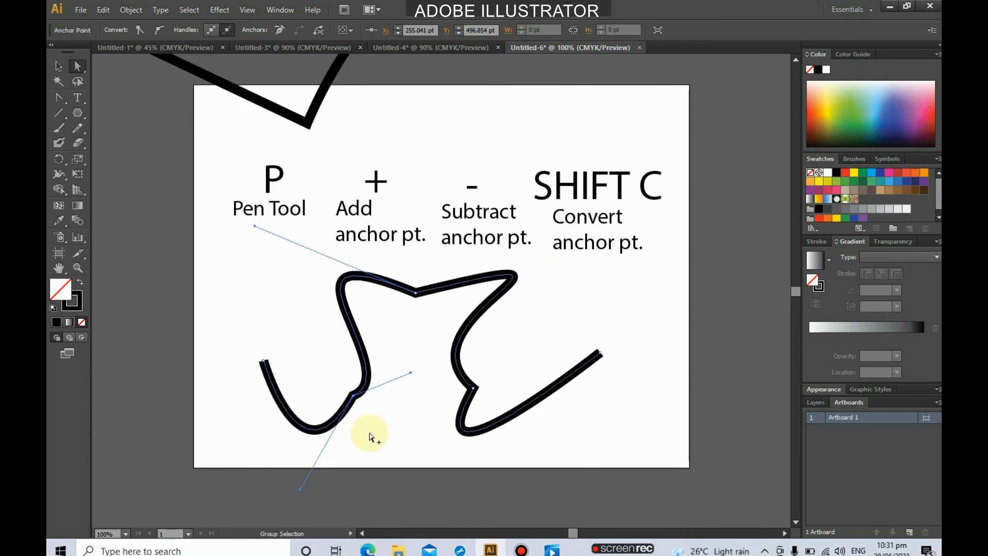
left_click_drag(413, 366, 446, 330)
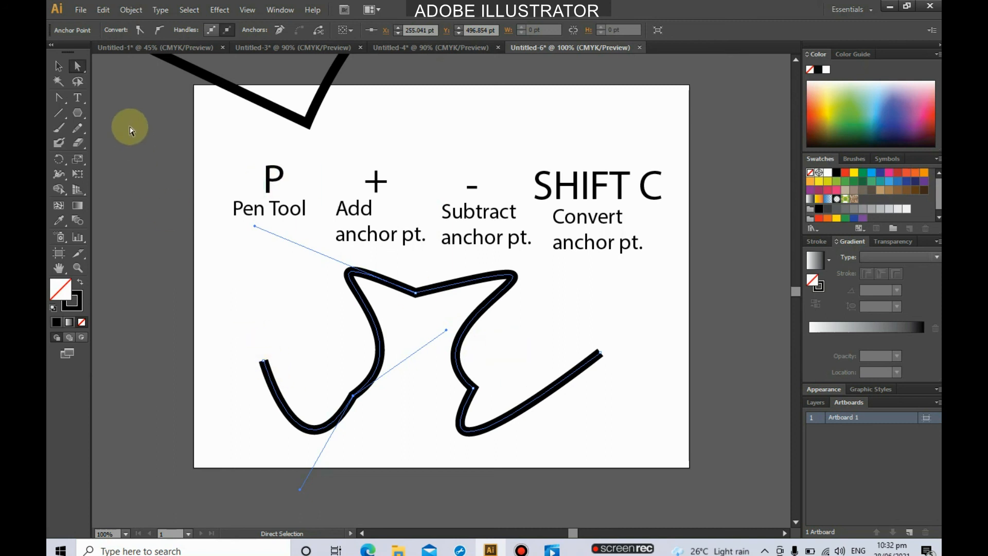
Move the whole path around the artboard with the Selection tool, leaving it slightly right of its original position.
left_click(60, 67)
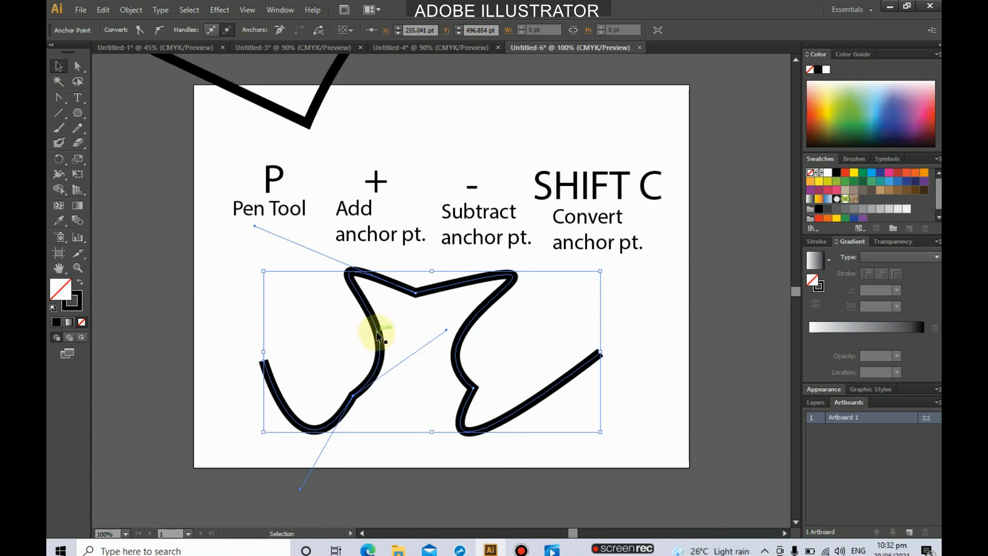
left_click_drag(373, 335, 363, 367)
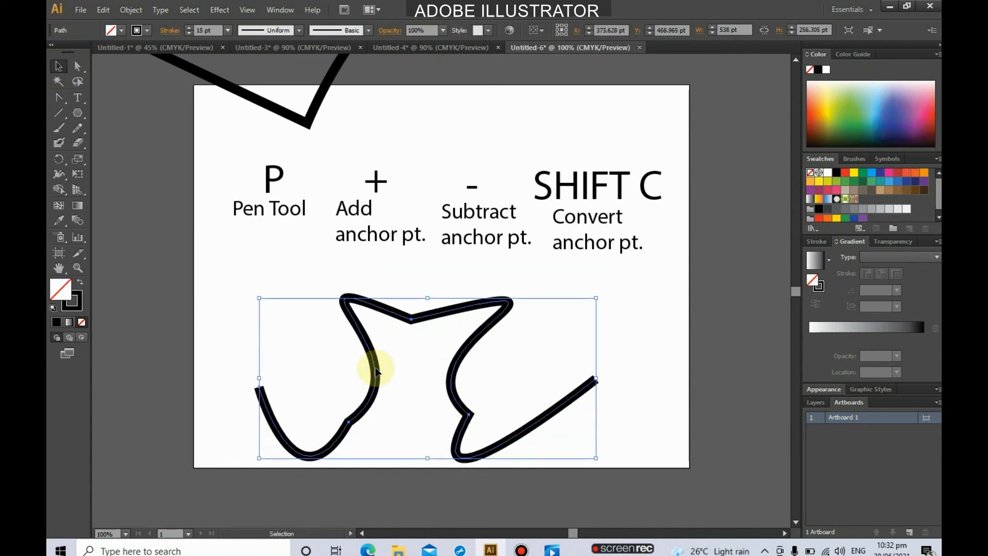
left_click(393, 360)
left_click(377, 363)
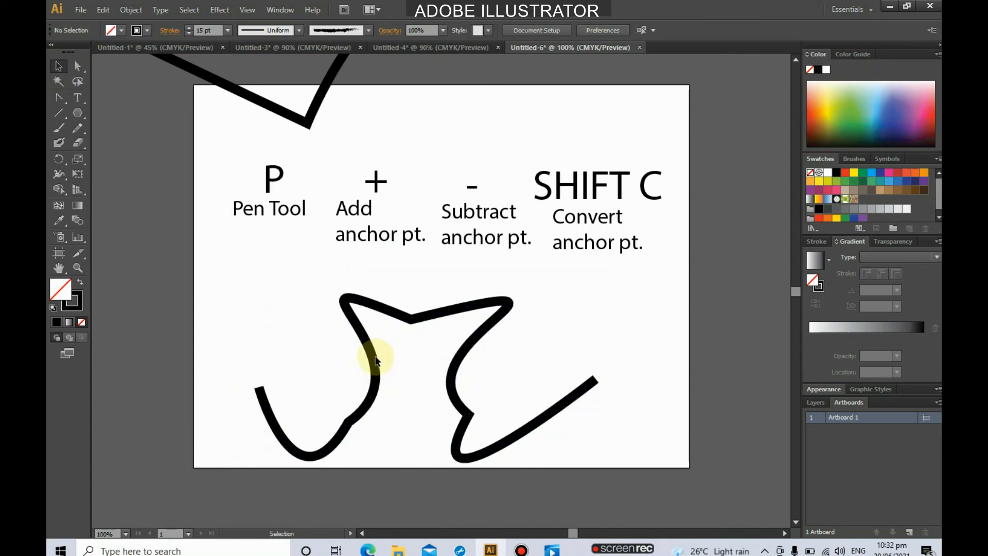
left_click_drag(372, 359, 396, 336)
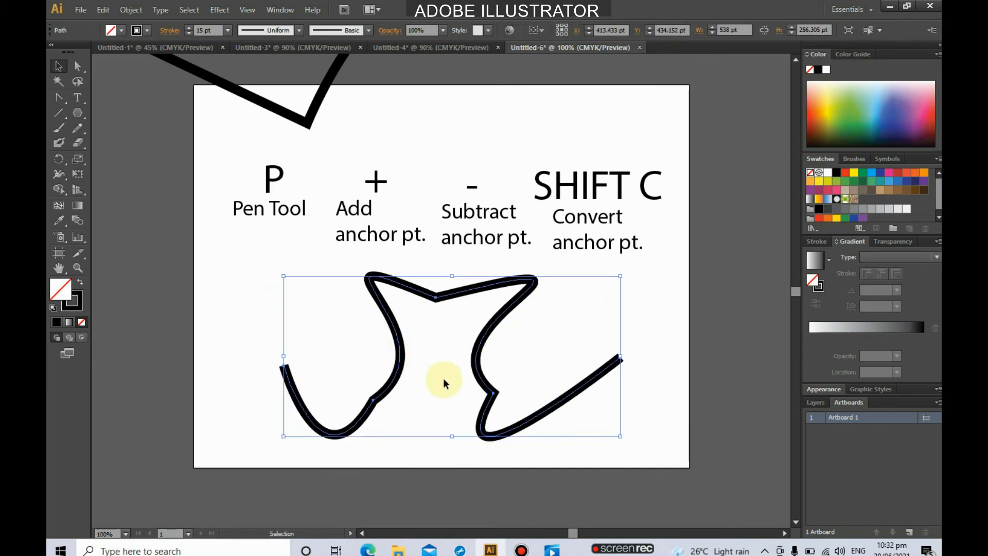
Raise only the path's top middle anchor with Direct Selection and lower its right handle to flatten the right shoulder.
left_click(76, 67)
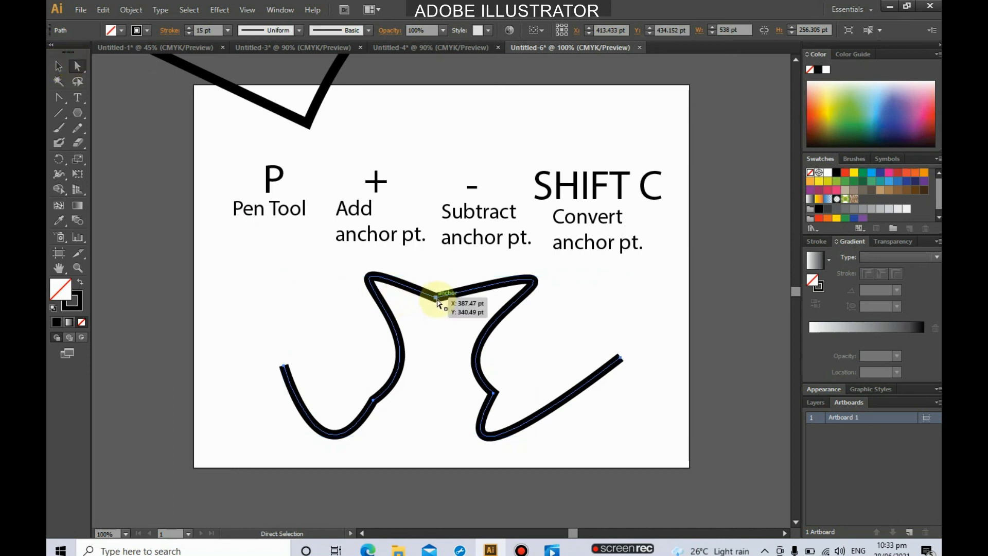
left_click(437, 298)
left_click_drag(436, 308, 446, 271)
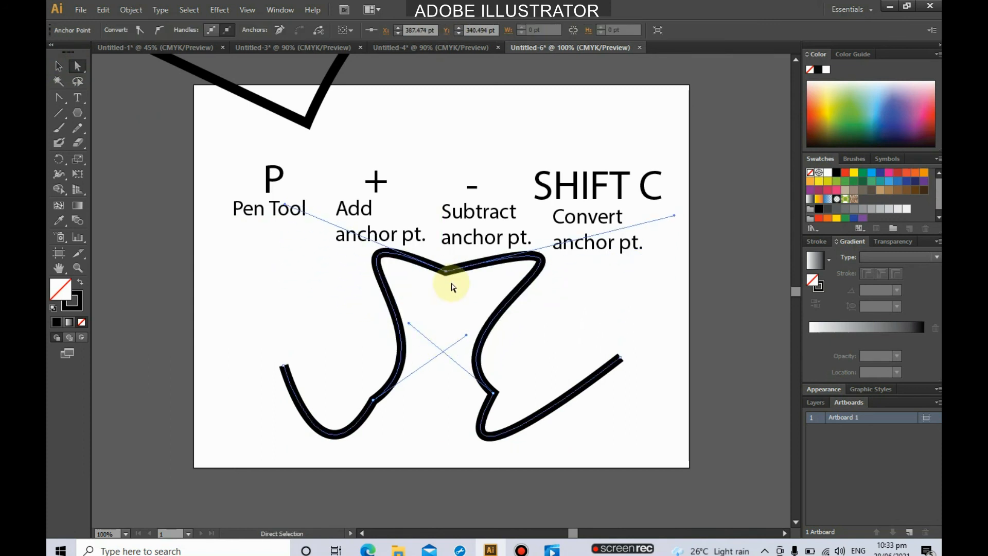
left_click_drag(674, 215, 653, 258)
mouse_move(315, 211)
left_mouse_down()
mouse_move(287, 162)
mouse_move(231, 243)
mouse_move(315, 212)
left_mouse_up()
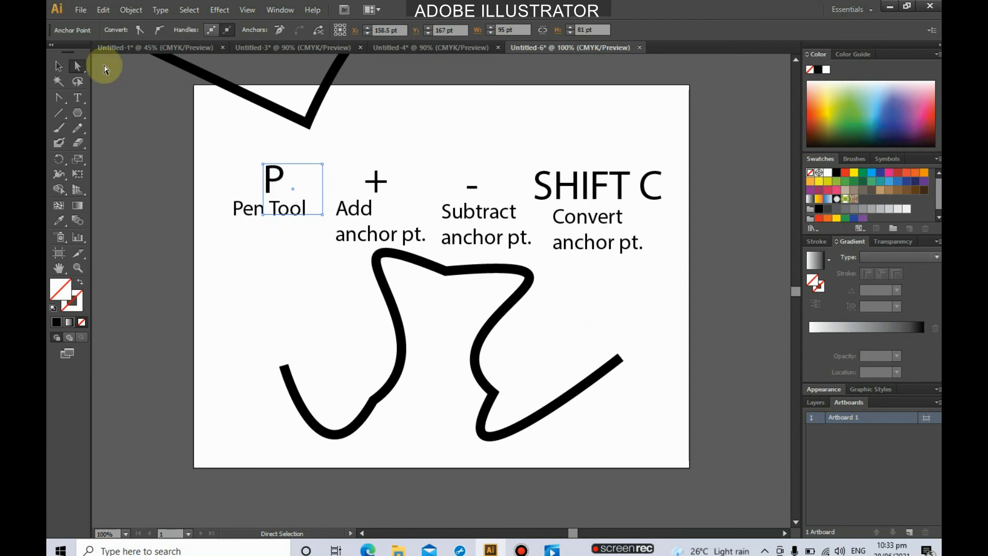
Select the whole curved path and set its stroke color to the red C=15 M=100 Y=90 K=10.
left_click(63, 64)
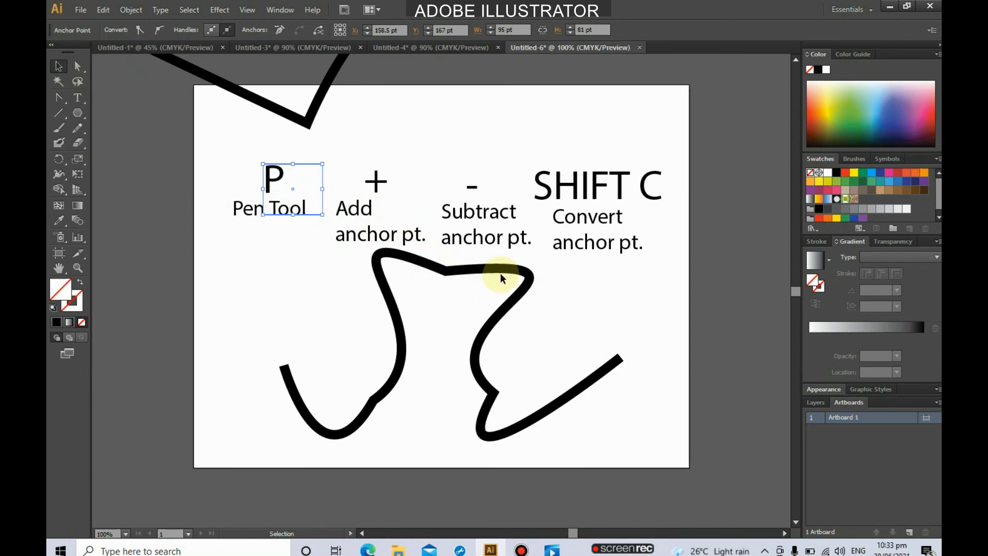
left_click(524, 275)
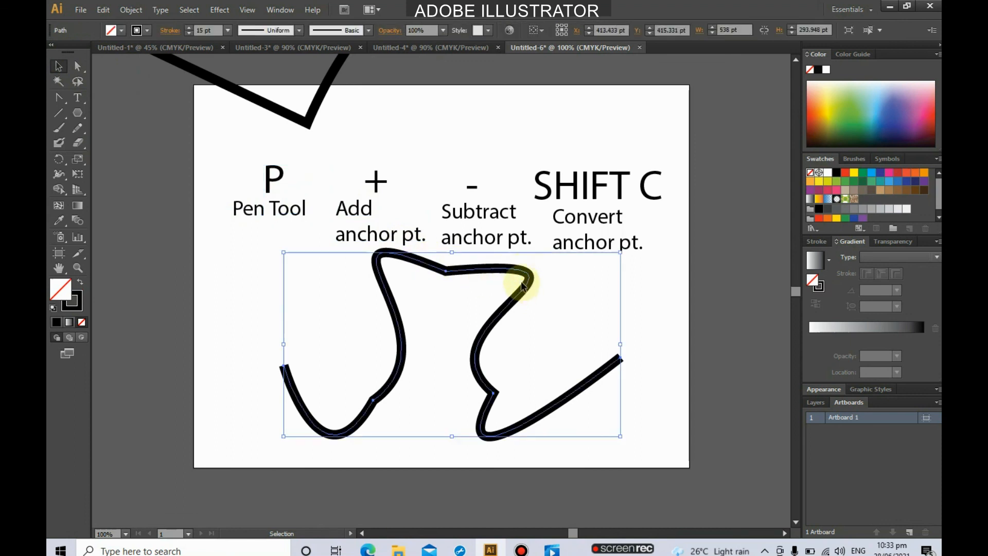
left_click(148, 31)
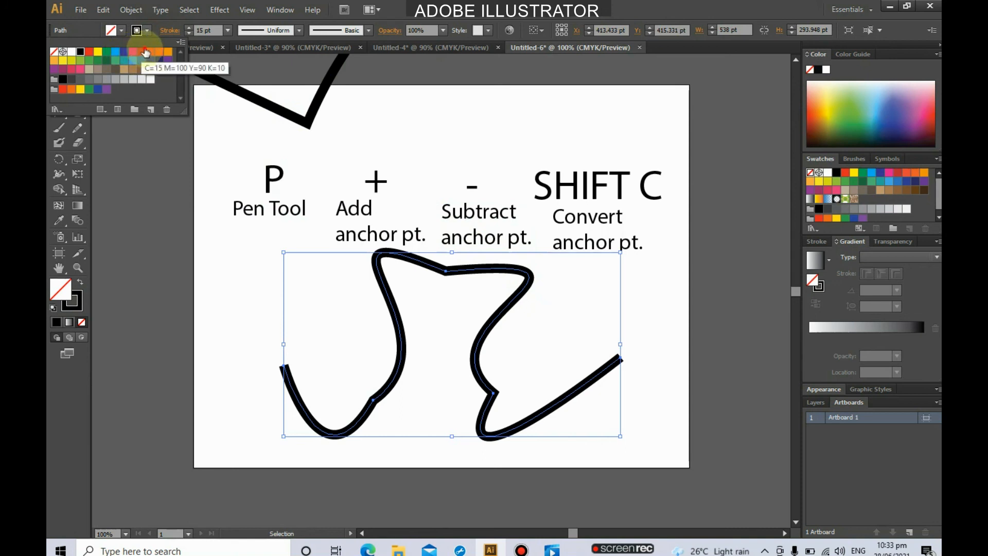
left_click(141, 52)
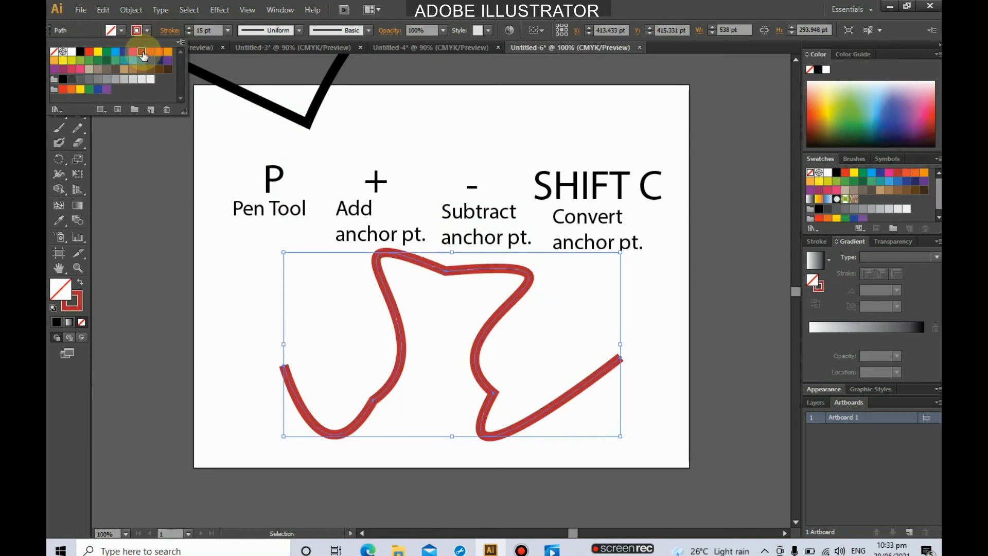
left_click(190, 32)
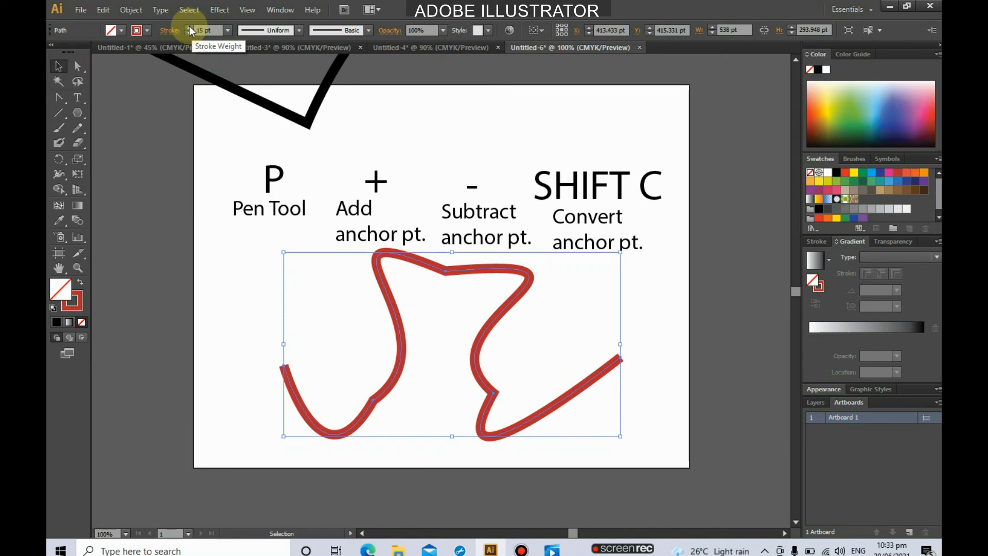
Thicken the selected red path's stroke to 40 pt and apply the elliptical variable width profile that tapers at both ends.
left_click(190, 28)
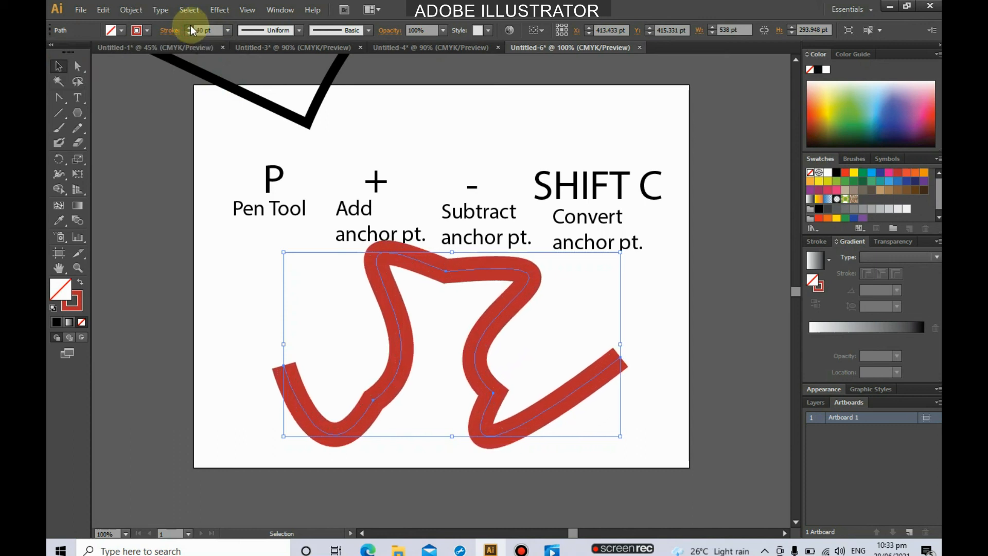
left_click(298, 31)
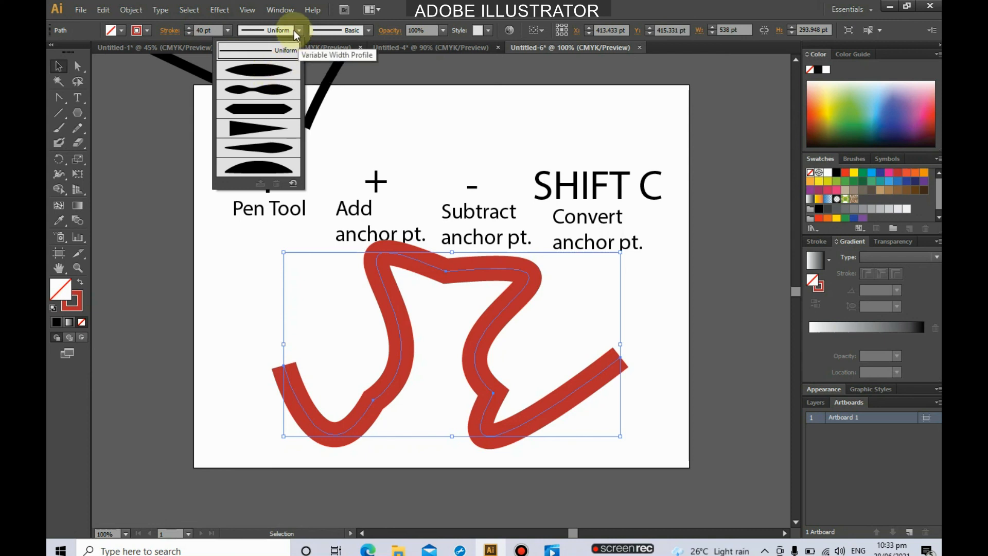
left_click(278, 71)
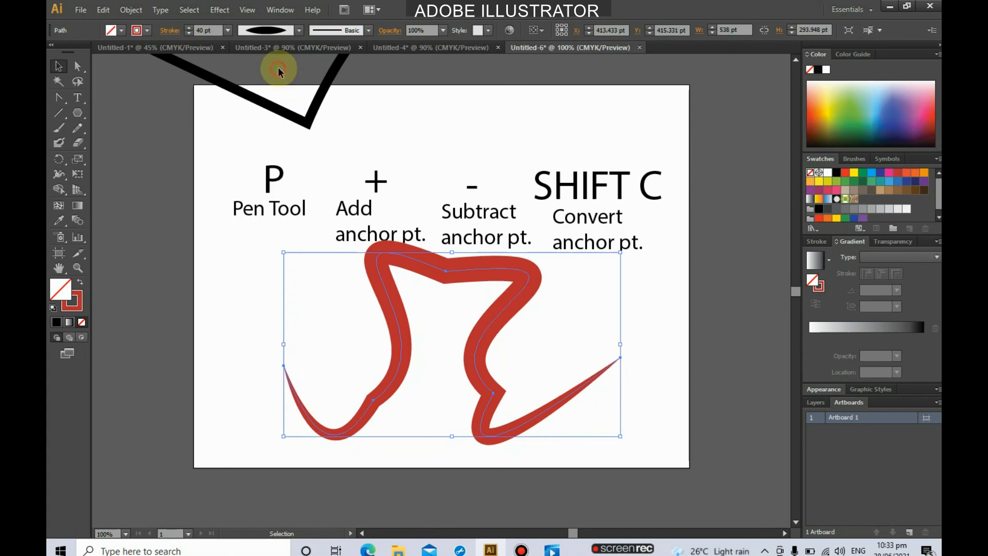
Apply the Charcoal - Feather brush to the red path and set its stroke weight to 18 pt.
left_click(368, 31)
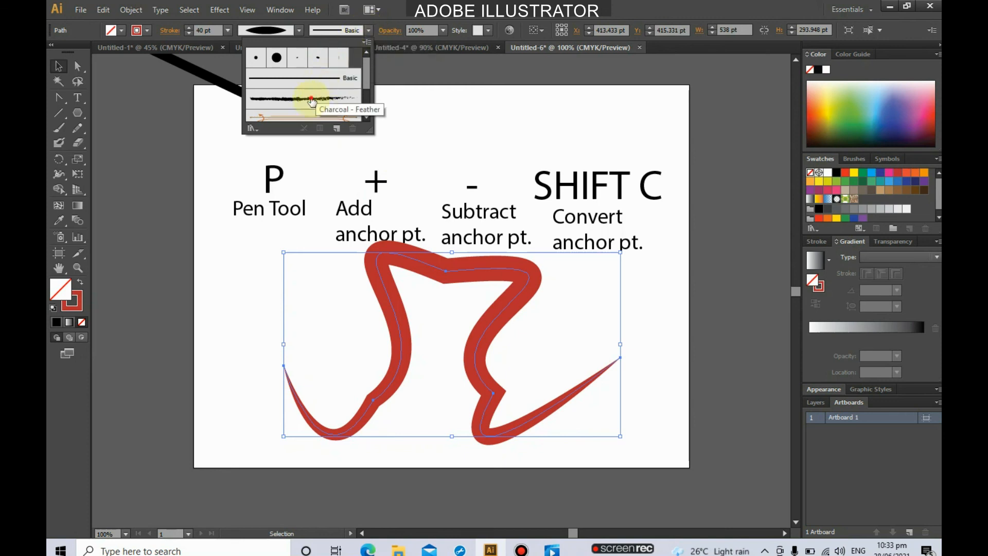
left_click(312, 98)
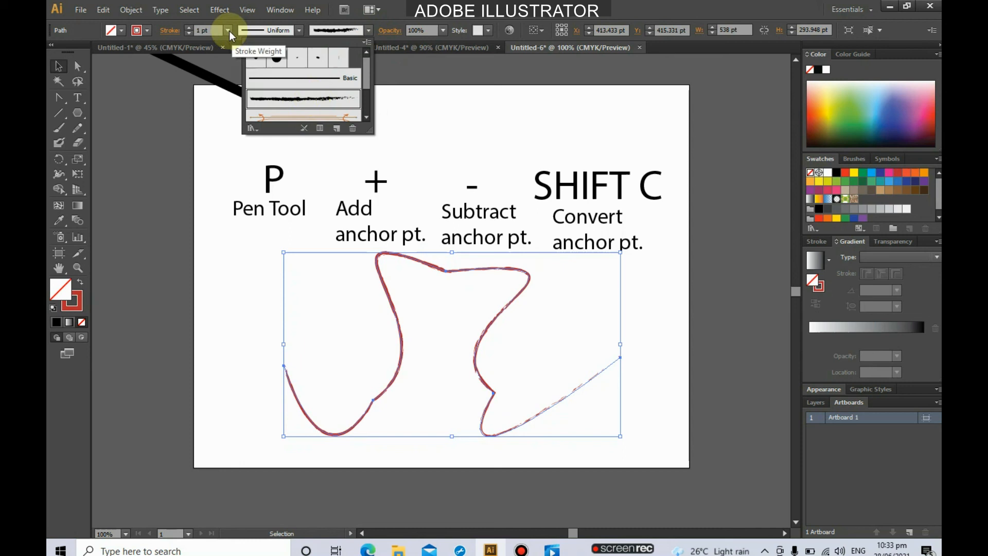
left_click(191, 31)
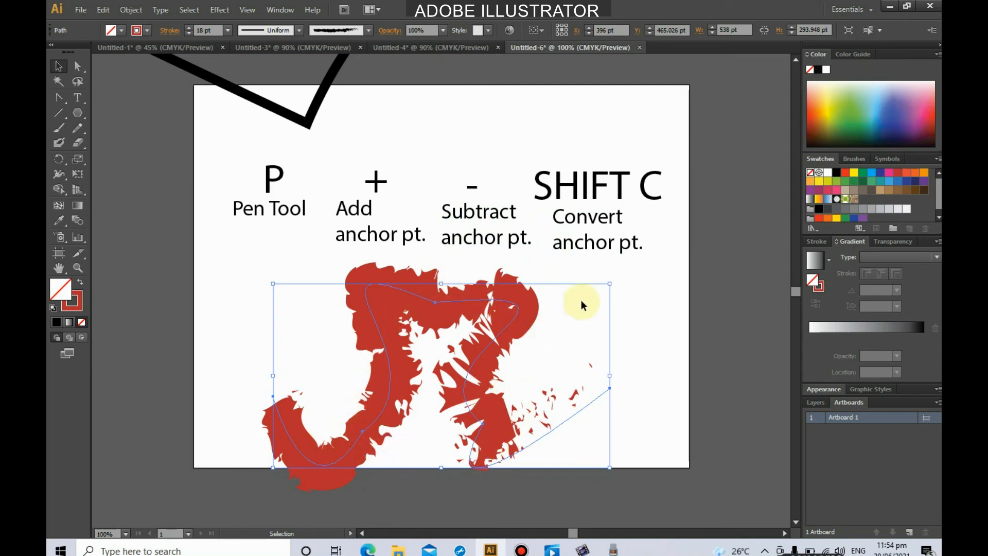
Delete the charcoal path's top middle, lower left and lower right anchor points to reduce it to a straight stroke.
key("p")
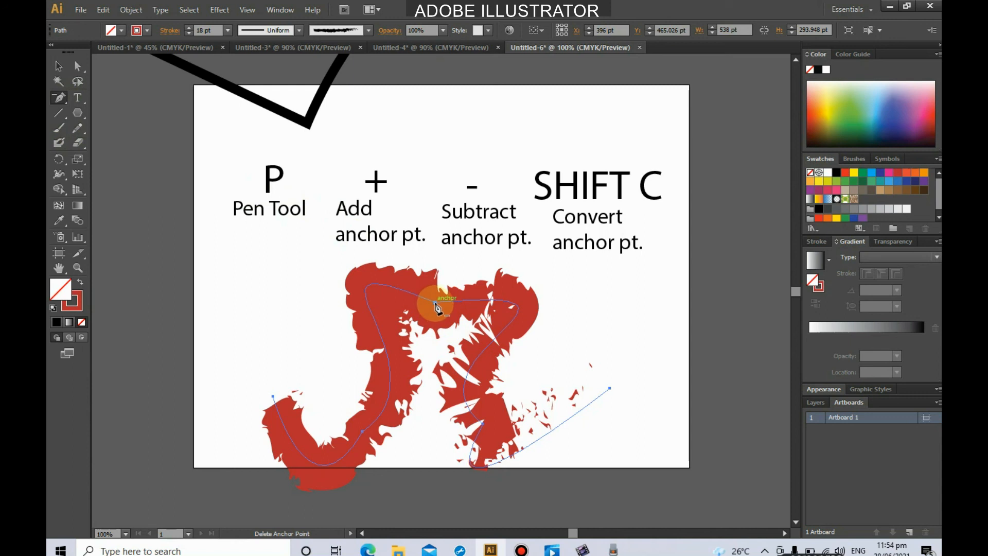
left_click(437, 308)
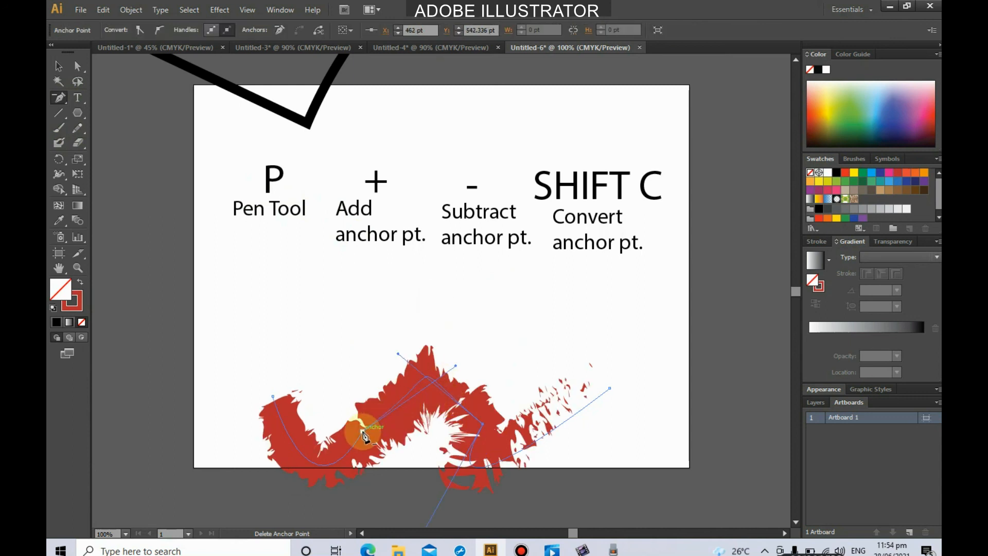
left_click(363, 437)
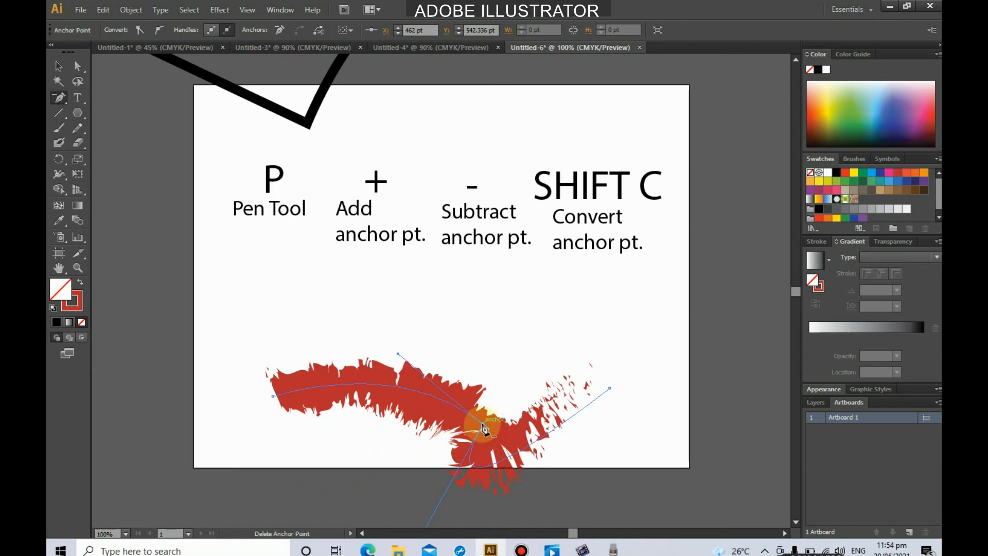
left_click(484, 427)
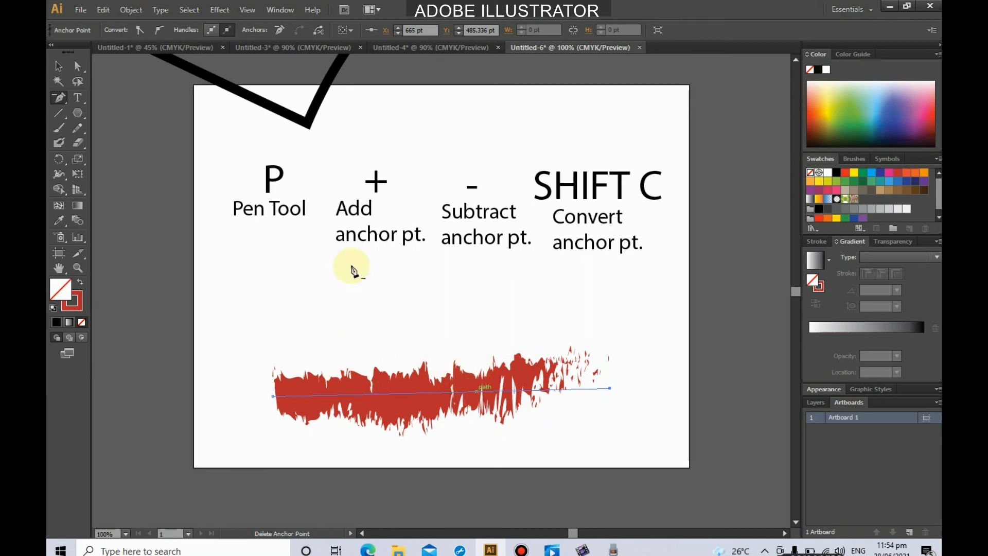
Draw a straight horizontal Pen tool line about 510 pt long above the charcoal stroke.
left_click(59, 98)
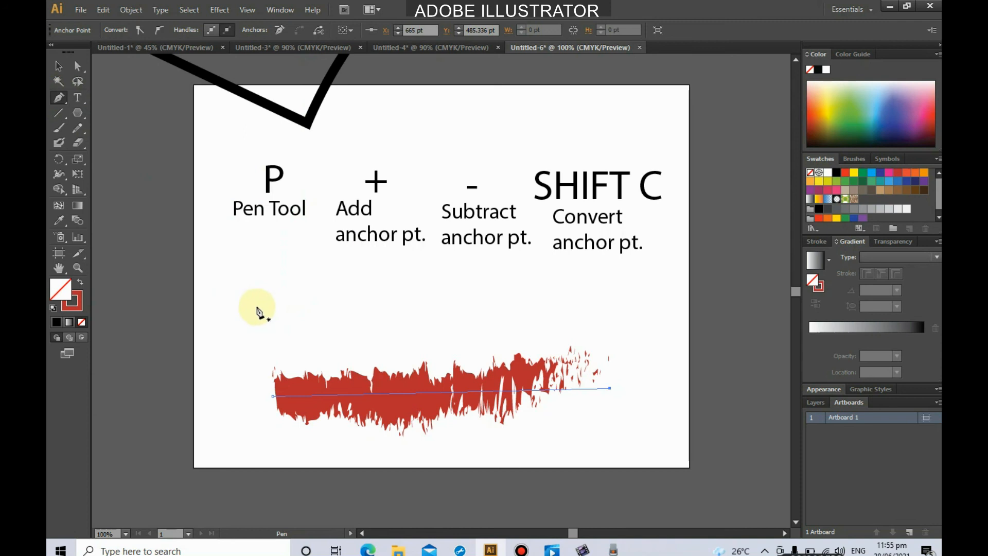
left_click(257, 306)
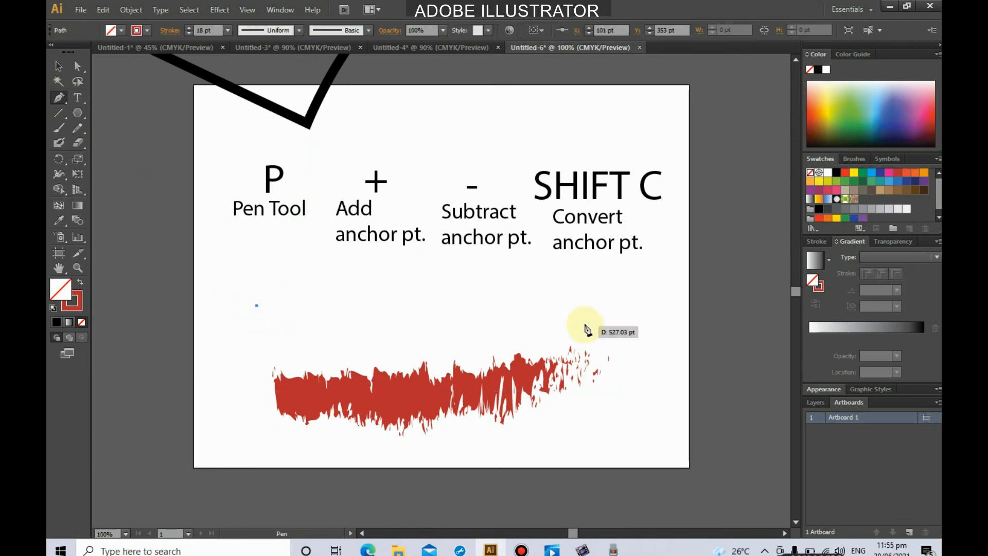
left_click(576, 305)
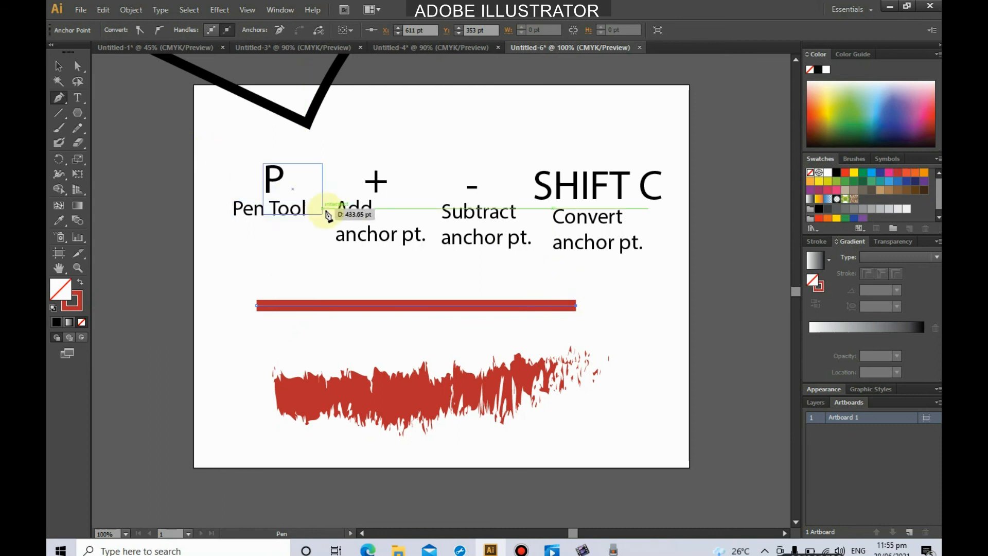
Add three anchor points along the new horizontal line with the Add Anchor Point tool.
key("plus")
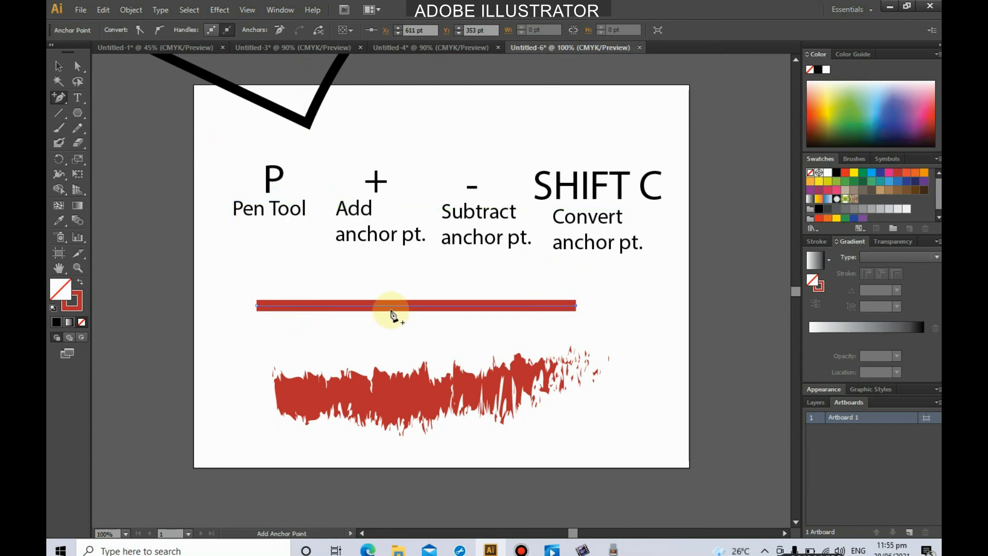
left_click(396, 306)
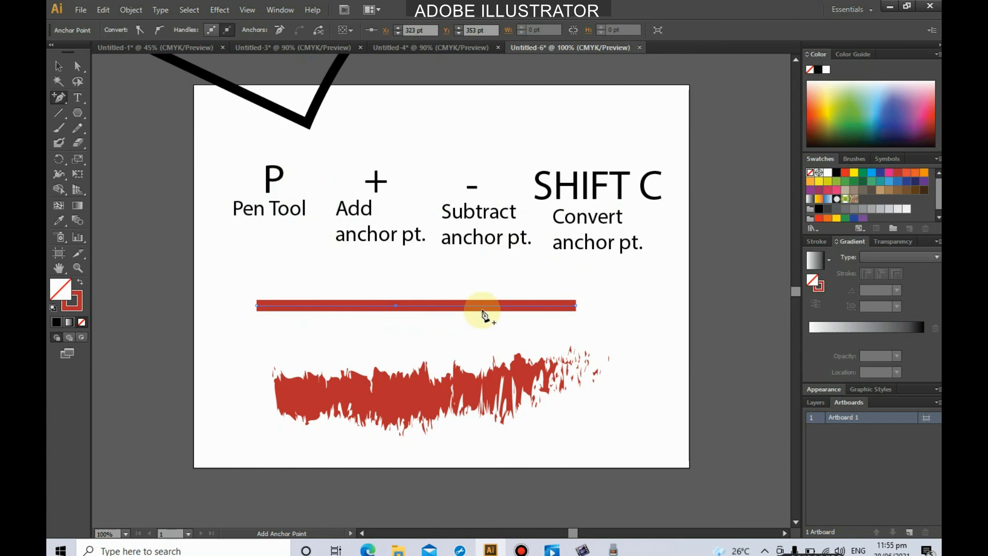
left_click(489, 307)
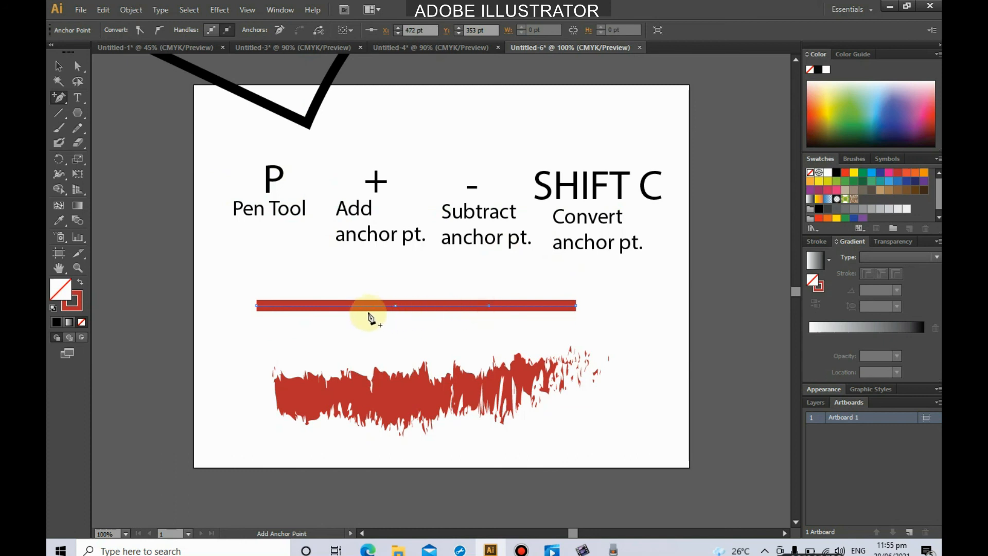
left_click(343, 306)
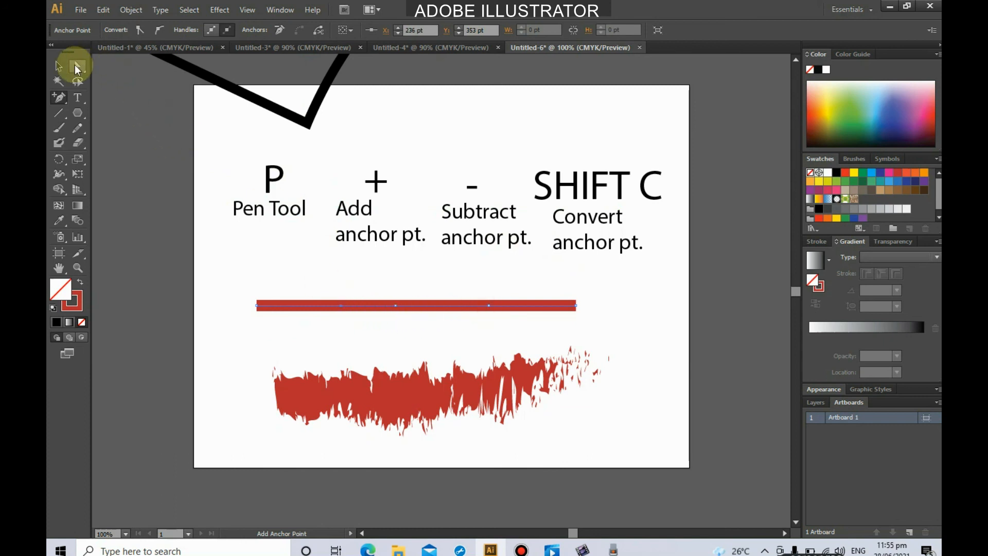
Raise the left and right added anchors with Direct Selection to bend the line into a two-peaked zigzag.
left_click(77, 66)
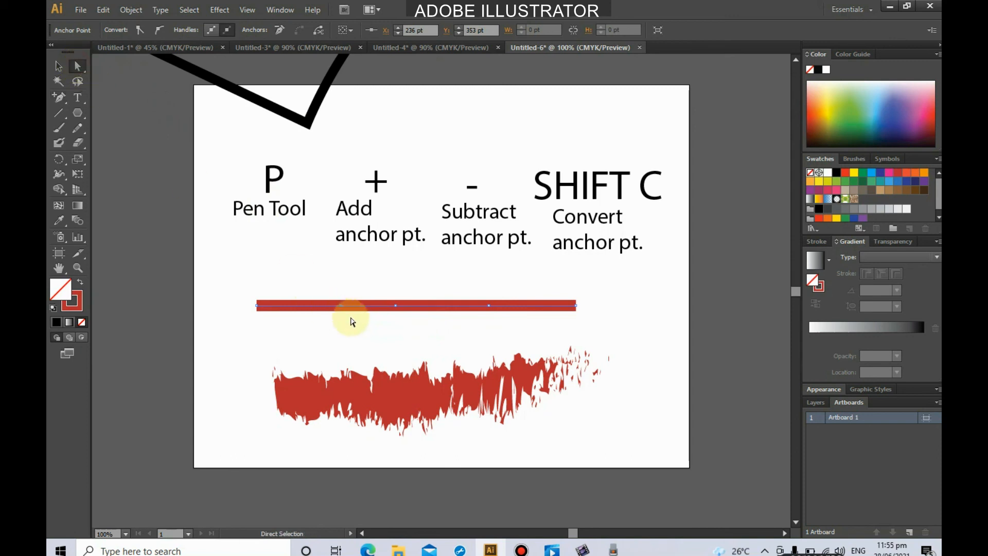
left_click_drag(343, 307, 345, 261)
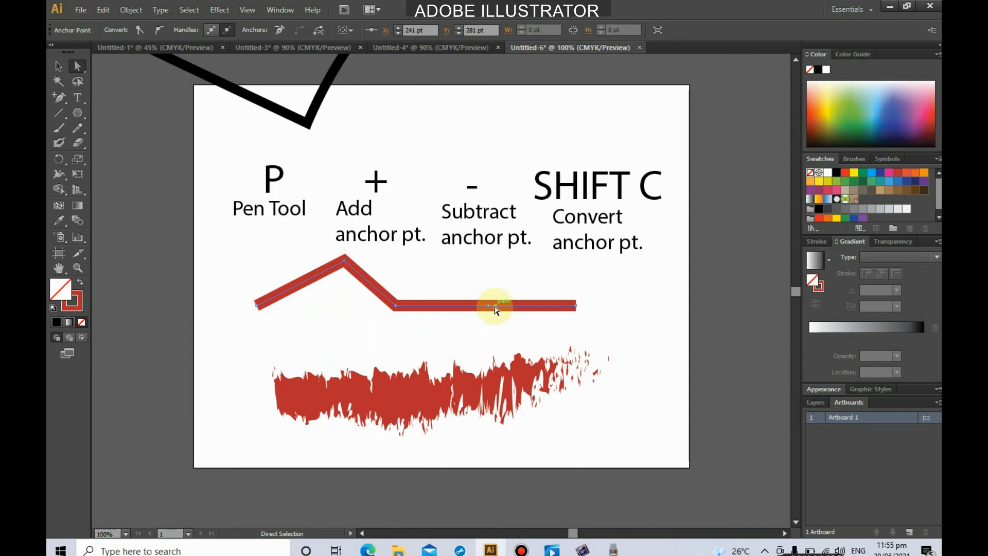
left_click_drag(492, 308, 489, 256)
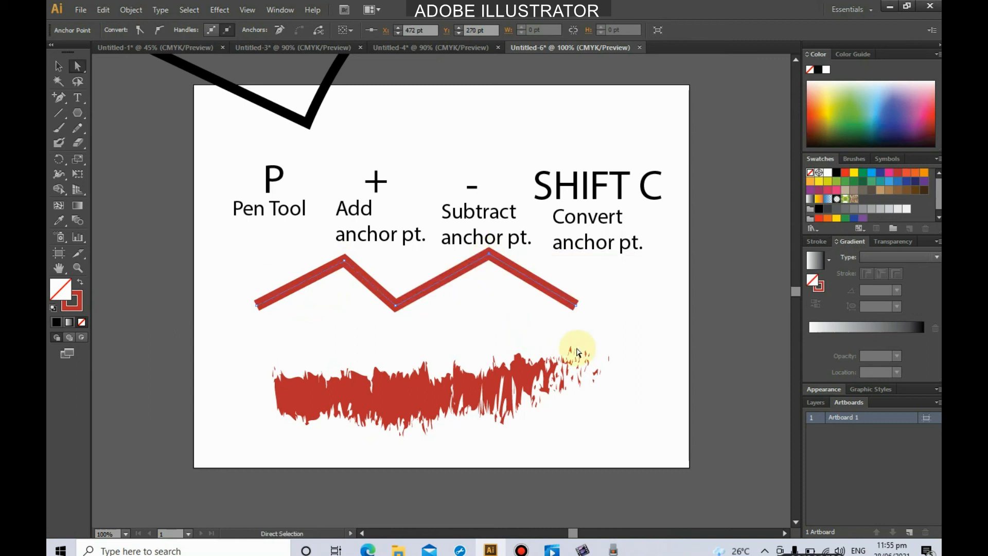
Delete the anchor points at the line's right and left peaks with the Delete Anchor Point tool.
key("minus")
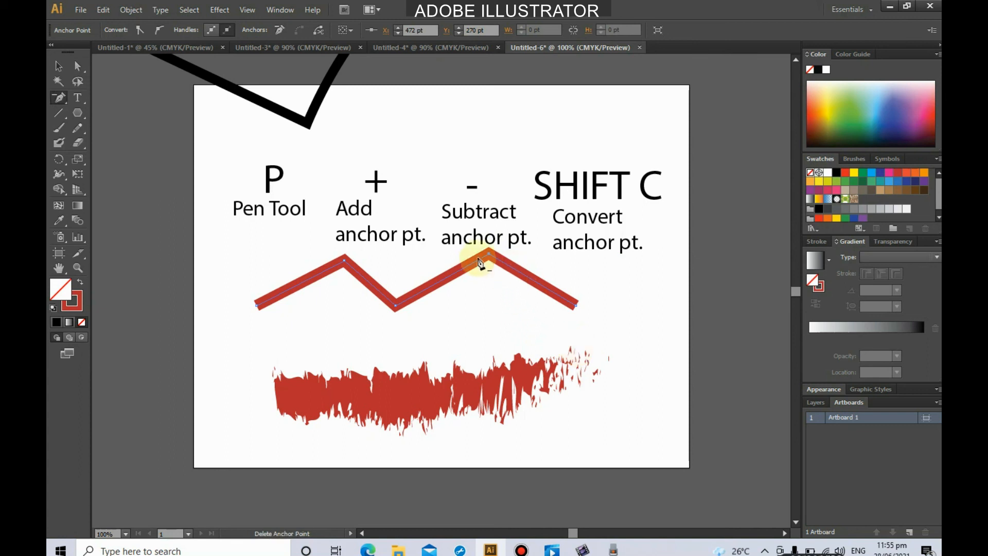
left_click(487, 258)
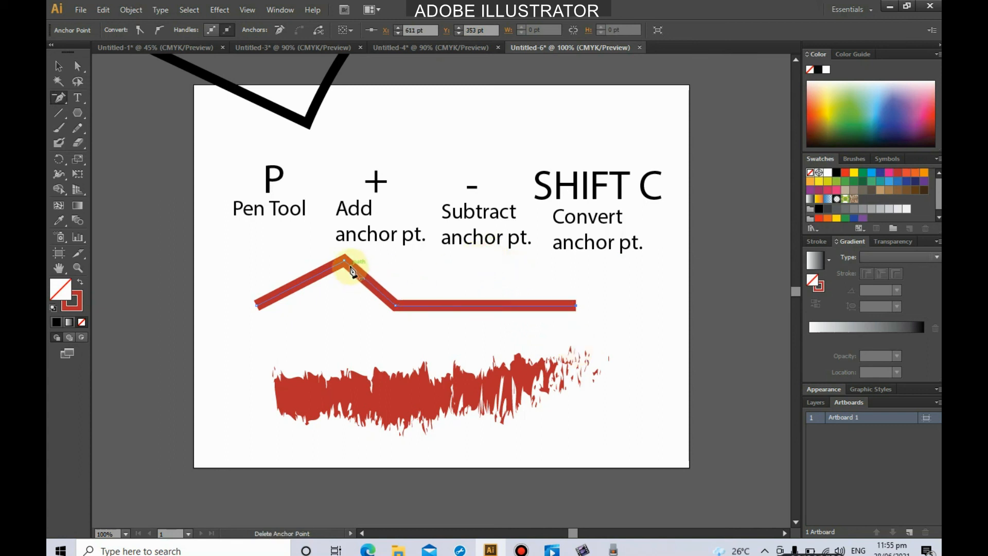
left_click(346, 261)
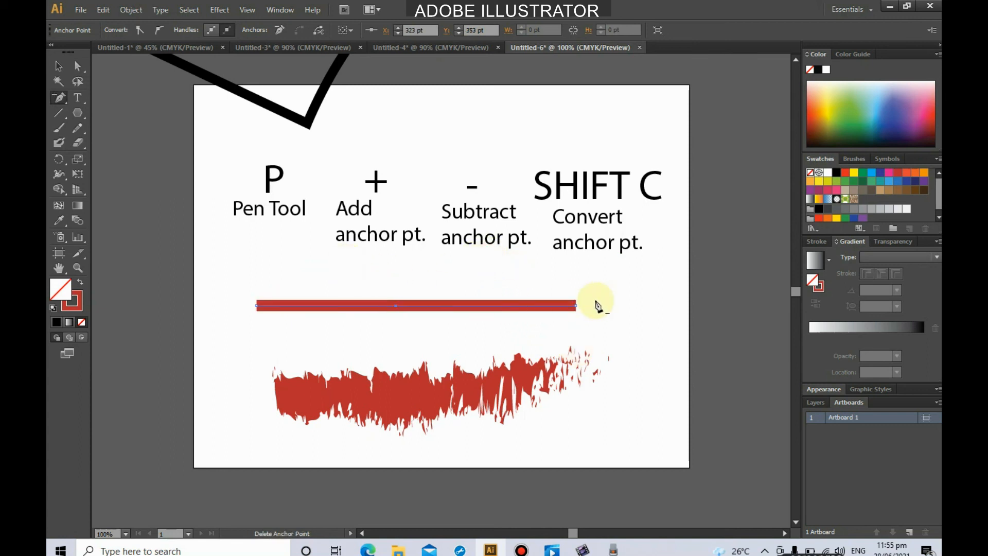